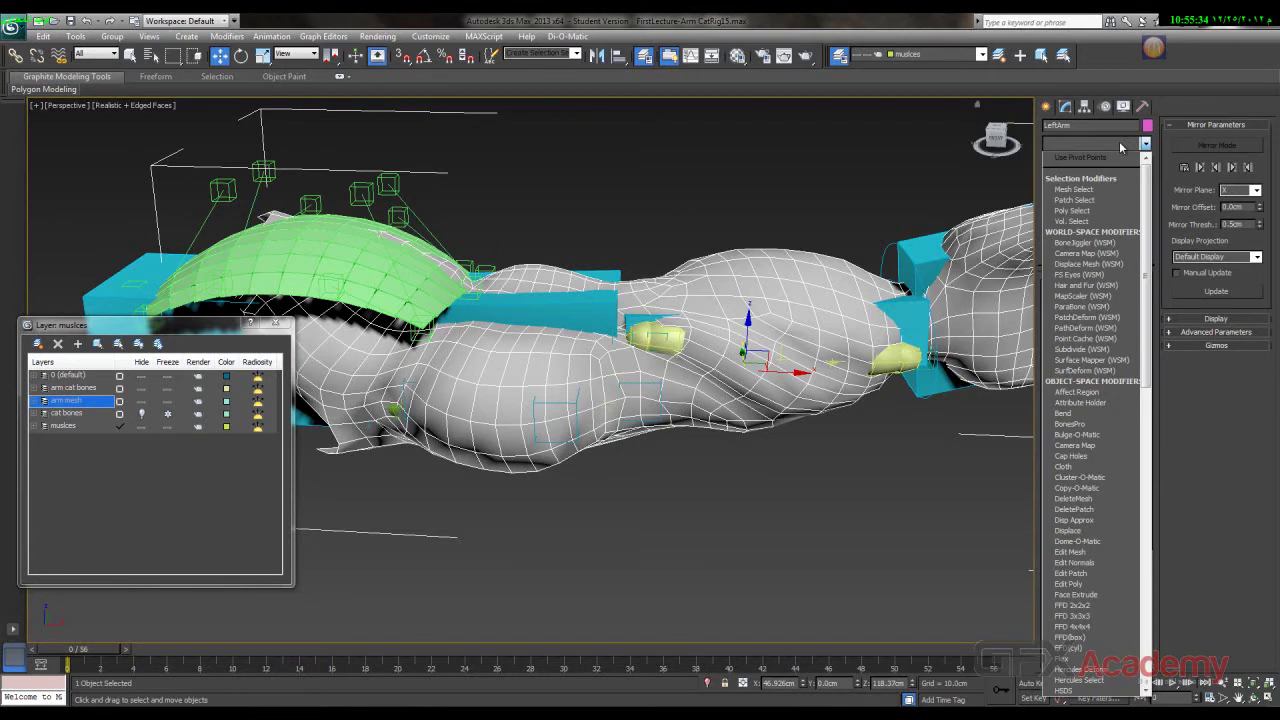
- Add a Skin Wrap modifier to the LeftArm mesh above its Skin modifier
type("sk")
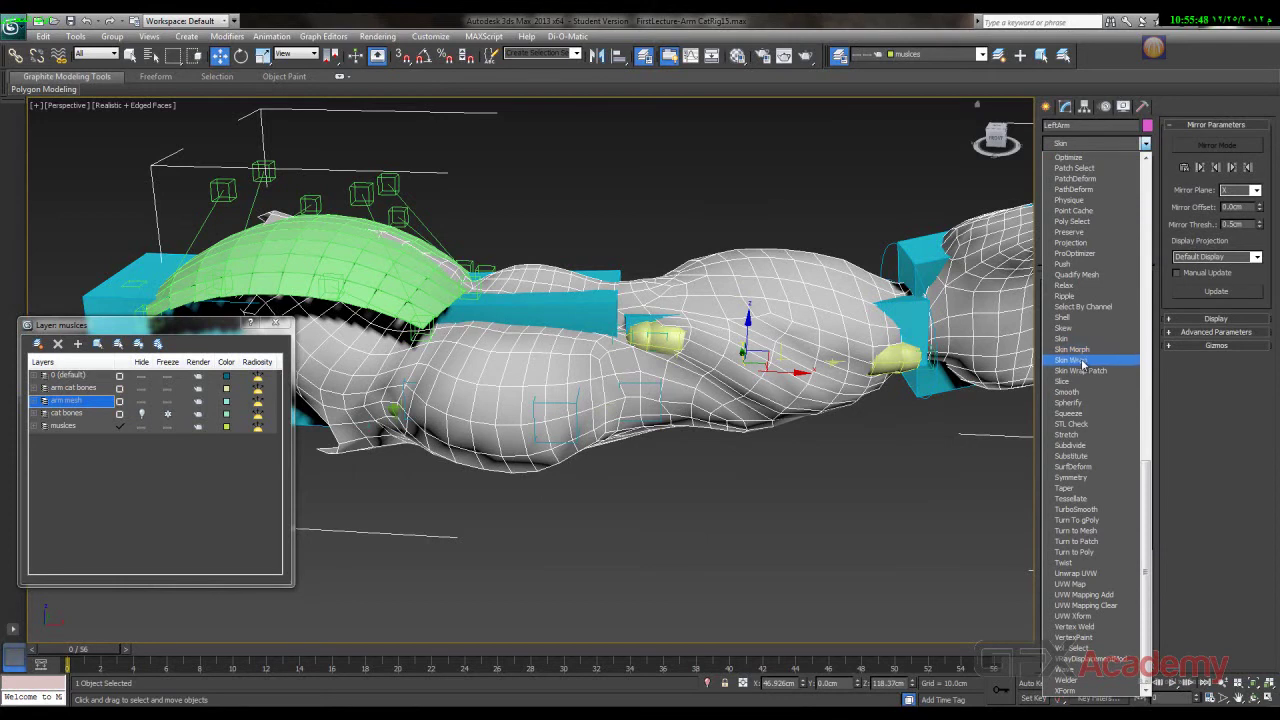
left_click(1075, 360)
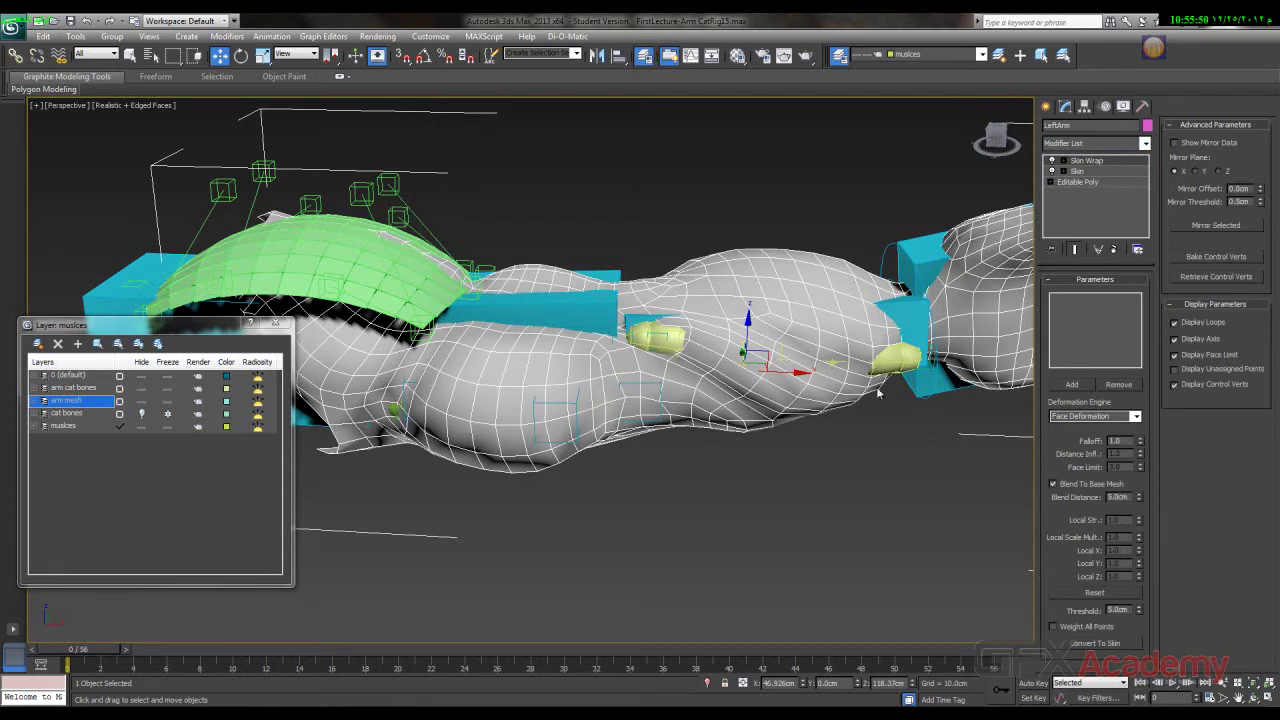
middle_click_drag(488, 409, 506, 381, "alt")
middle_click_drag(566, 338, 555, 378, "alt")
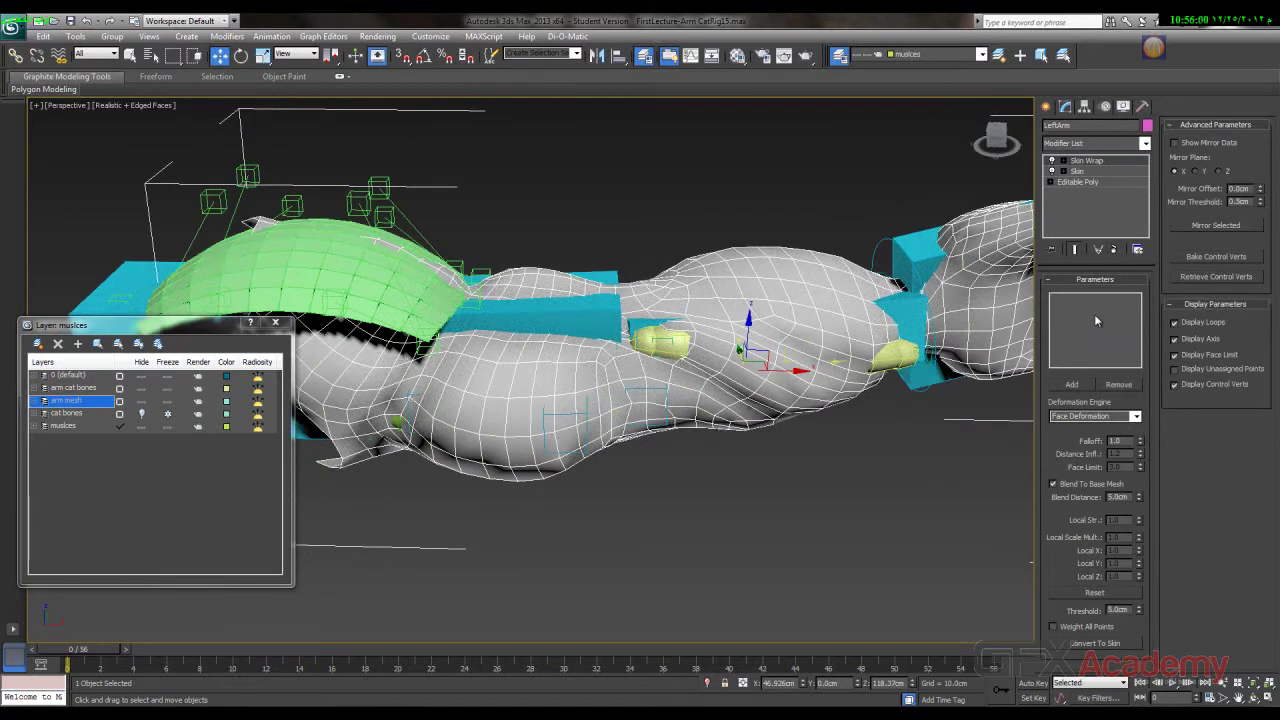
- Add the green upper-arm muscle, Muscle Strand001, to the Skin Wrap's deforming objects
left_click(1072, 384)
middle_click_drag(575, 443, 651, 443)
key("F3")
middle_click_drag(494, 433, 558, 428)
scroll(558, 428, "up", 3)
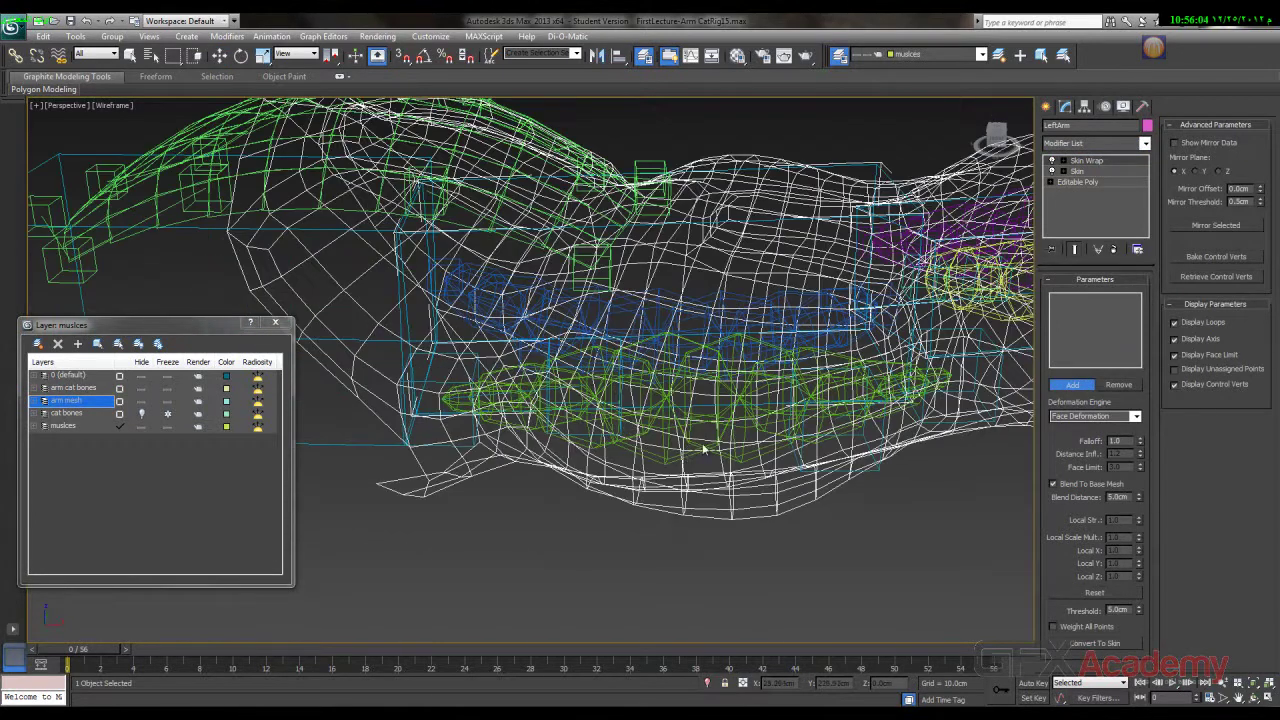
left_click(800, 355)
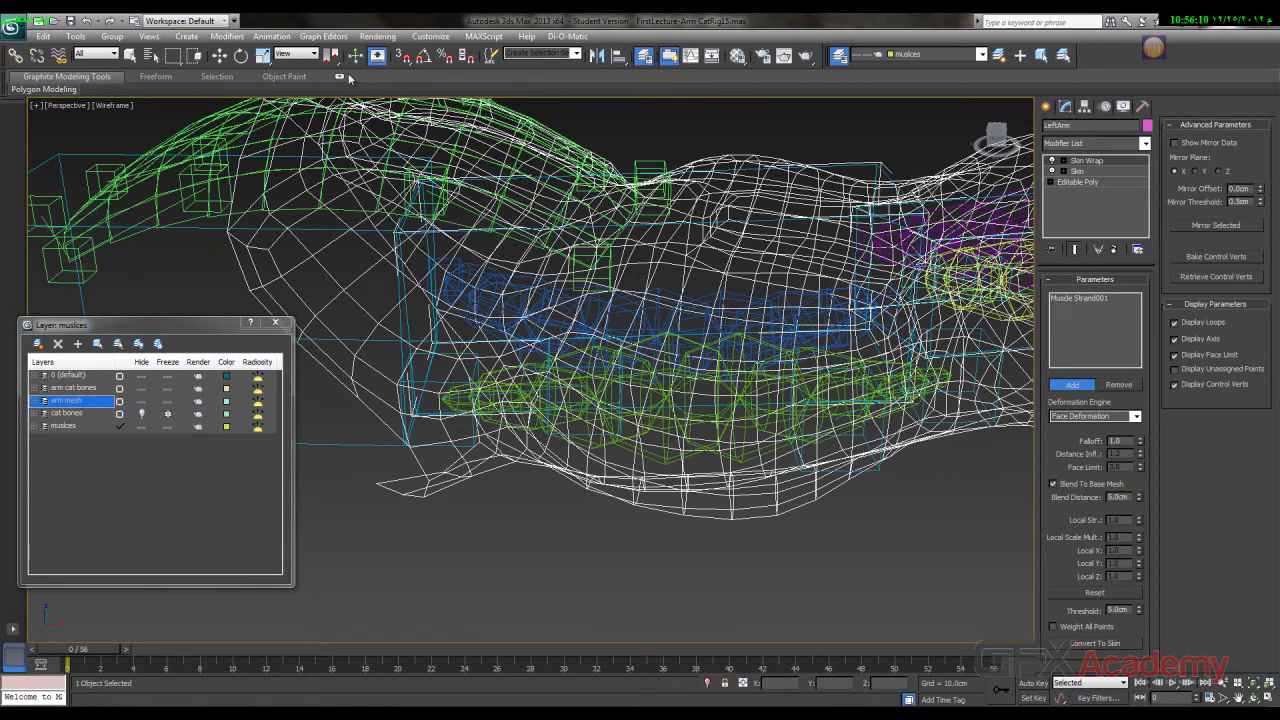
left_click(221, 55)
key("F3")
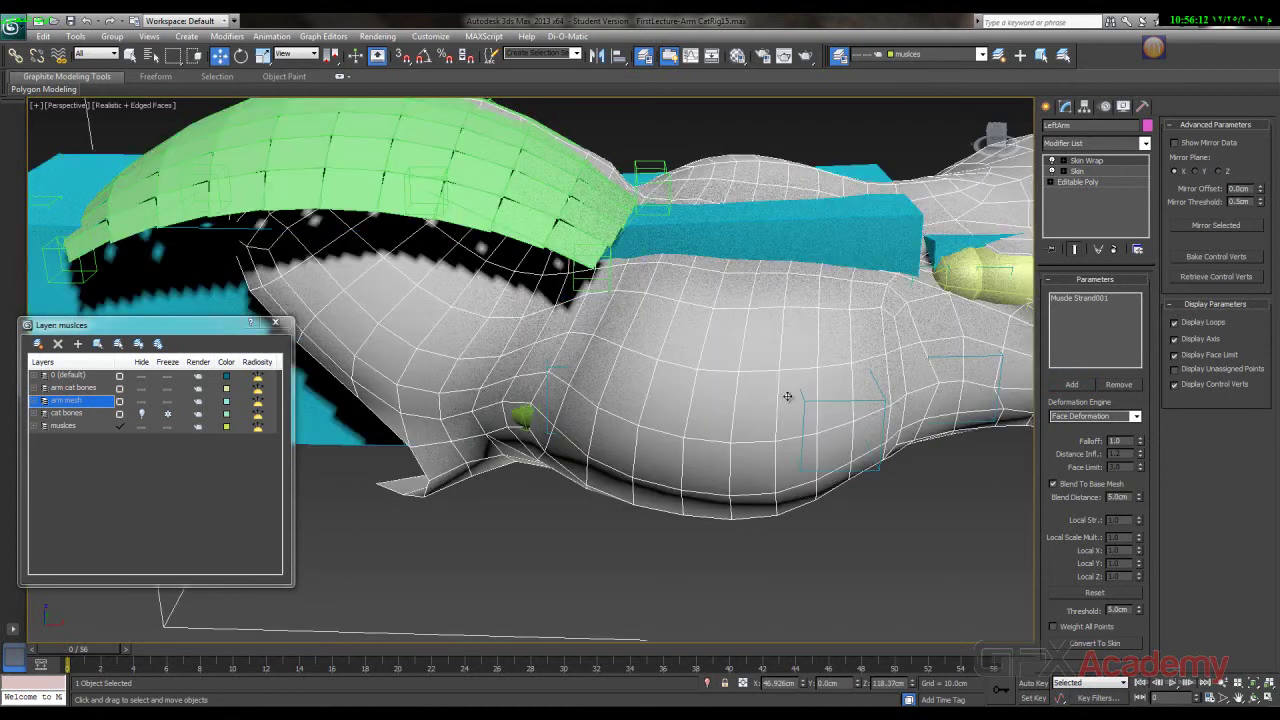
- Scrub the animation to frame 13 and examine how the wrapped arm deforms when the elbow bends
middle_click_drag(797, 419, 705, 341, "alt")
scroll(704, 348, "down", 3)
middle_click_drag(658, 380, 557, 371, "alt")
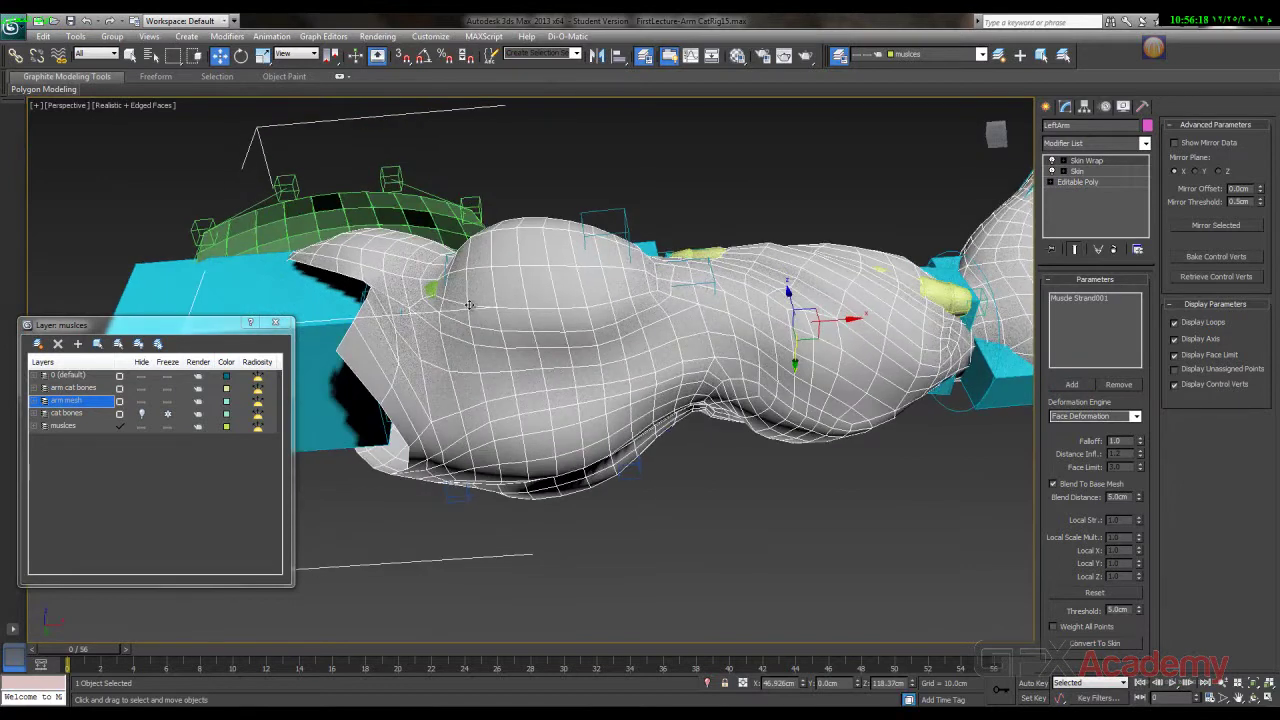
left_click_drag(118, 652, 306, 649)
middle_click_drag(626, 510, 690, 415, "alt")
- Try Vertex Deformation as the Skin Wrap's deformation engine, inspect the arm, and switch back to Face Deformation
left_click(1117, 416)
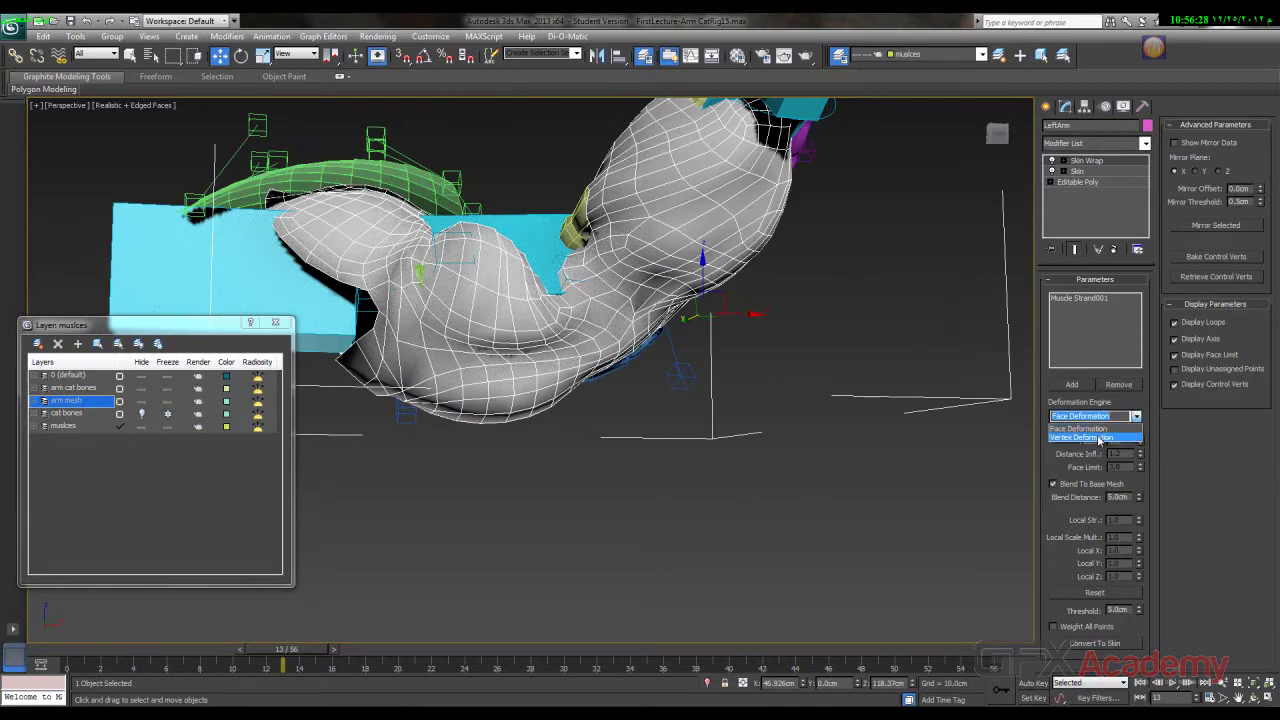
left_click(1095, 440)
middle_click_drag(650, 427, 823, 412, "alt")
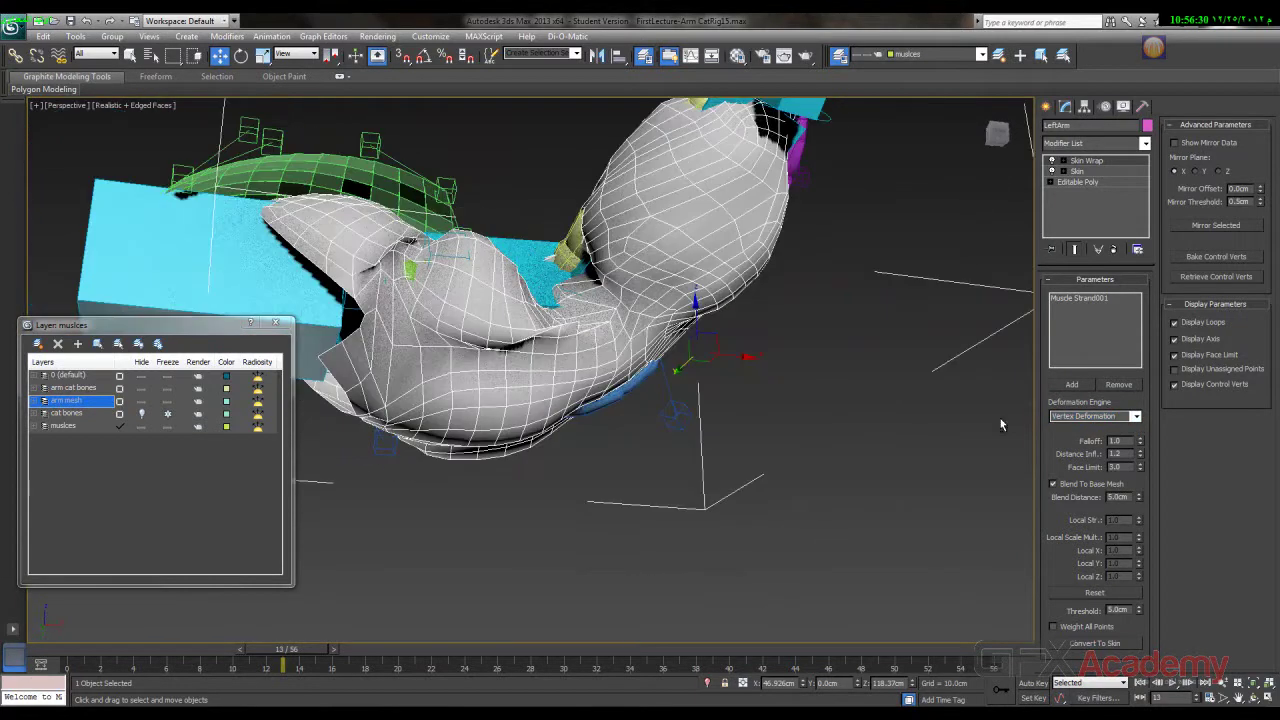
left_click(1134, 416)
left_click(1077, 429)
- Advance the animation to frame 17 and examine the muscles inside the bent arm in wireframe
middle_click_drag(400, 373, 358, 517, "alt")
left_click_drag(316, 648, 378, 636)
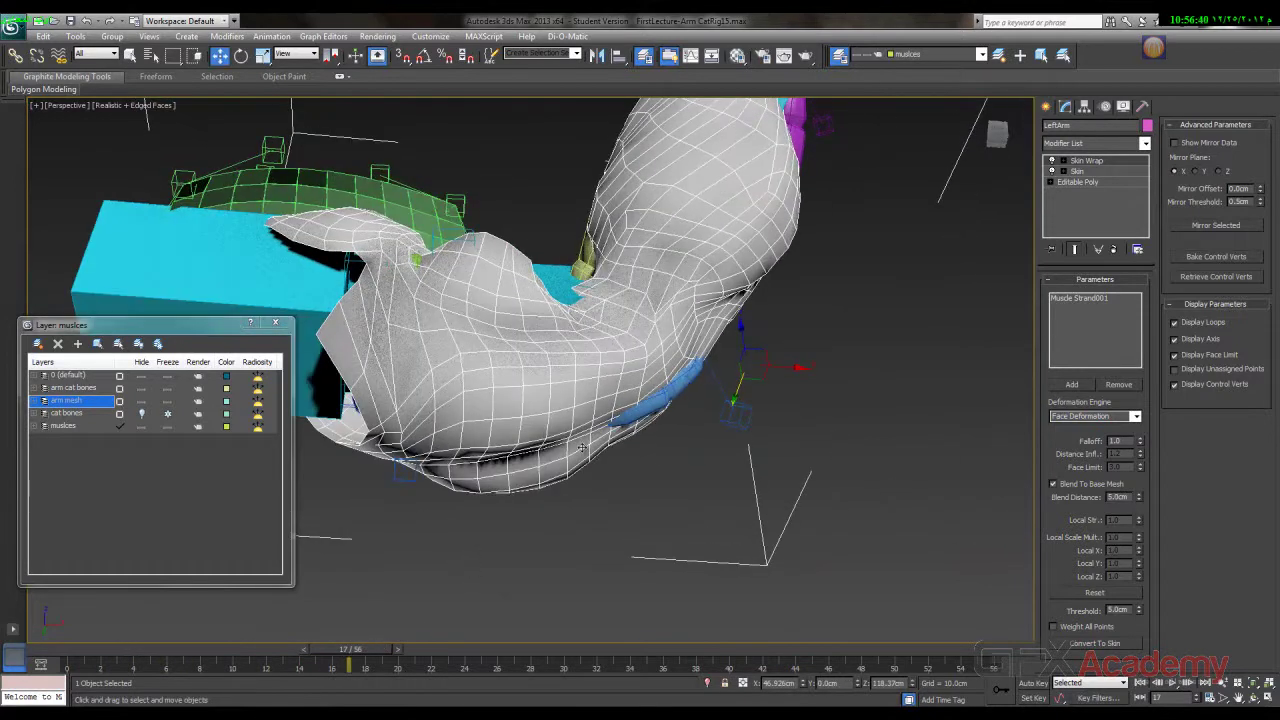
key("F3")
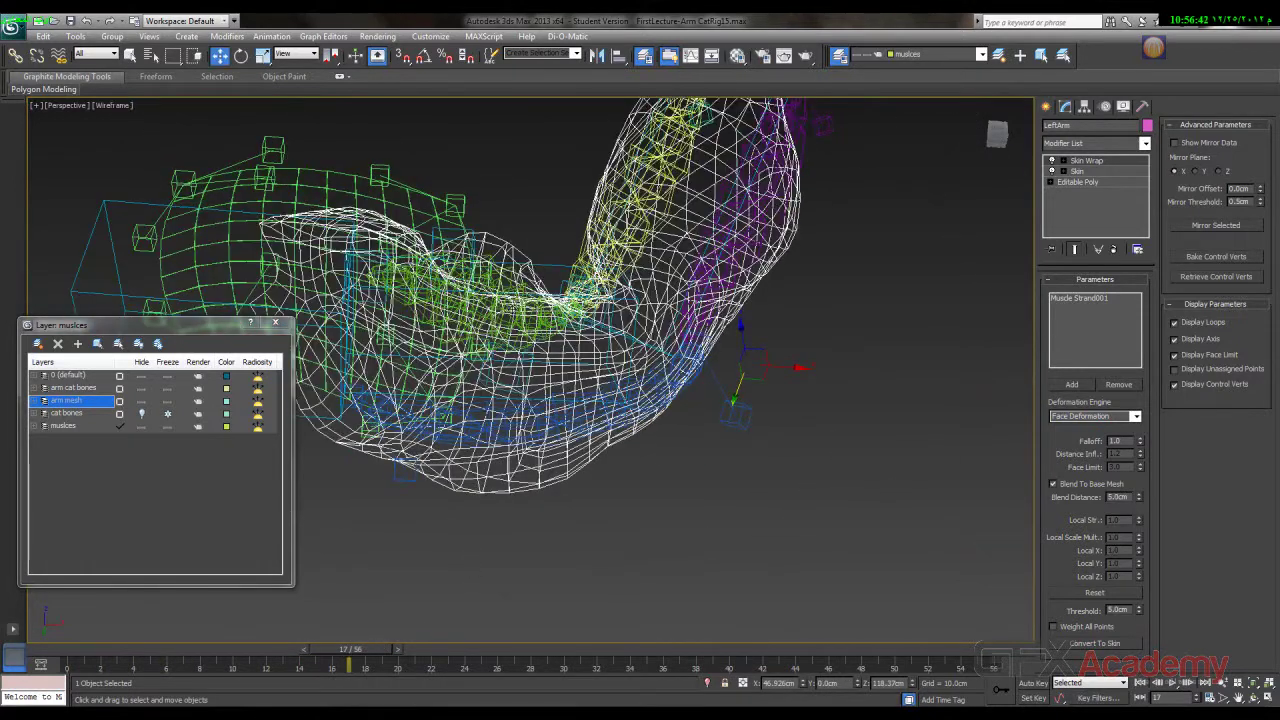
scroll(564, 346, "up", 4)
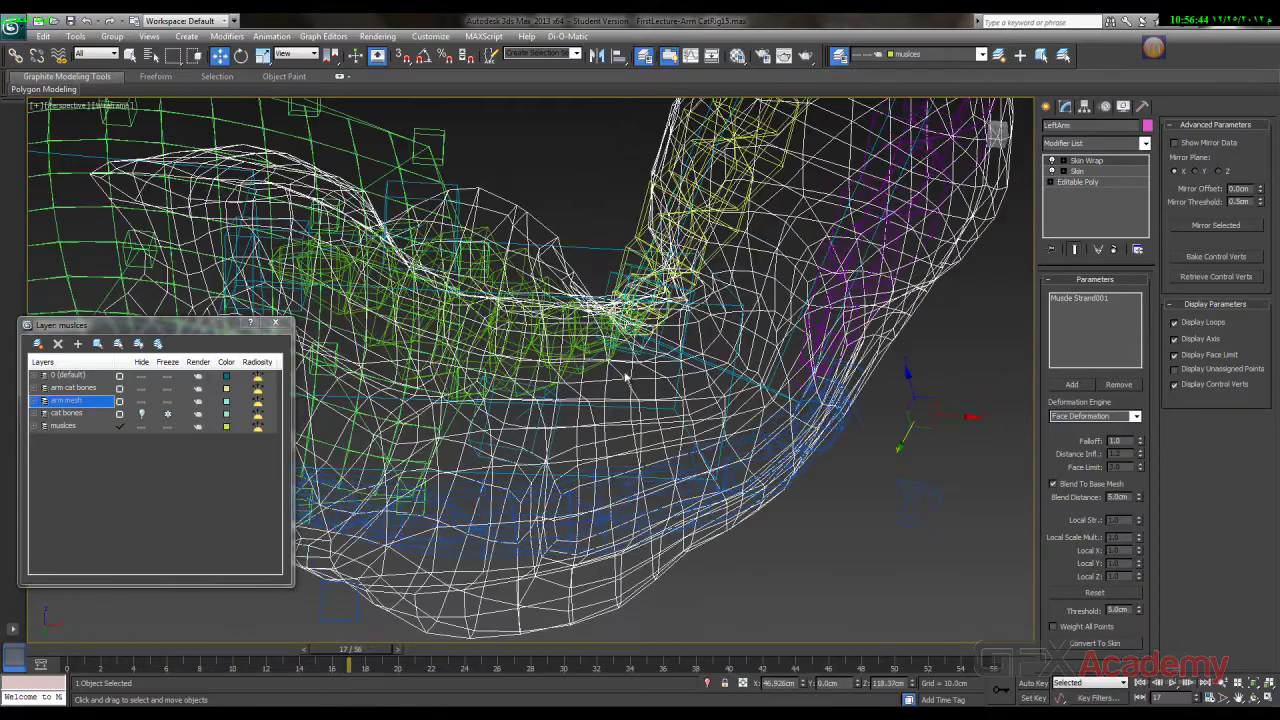
middle_click_drag(589, 381, 780, 510, "alt")
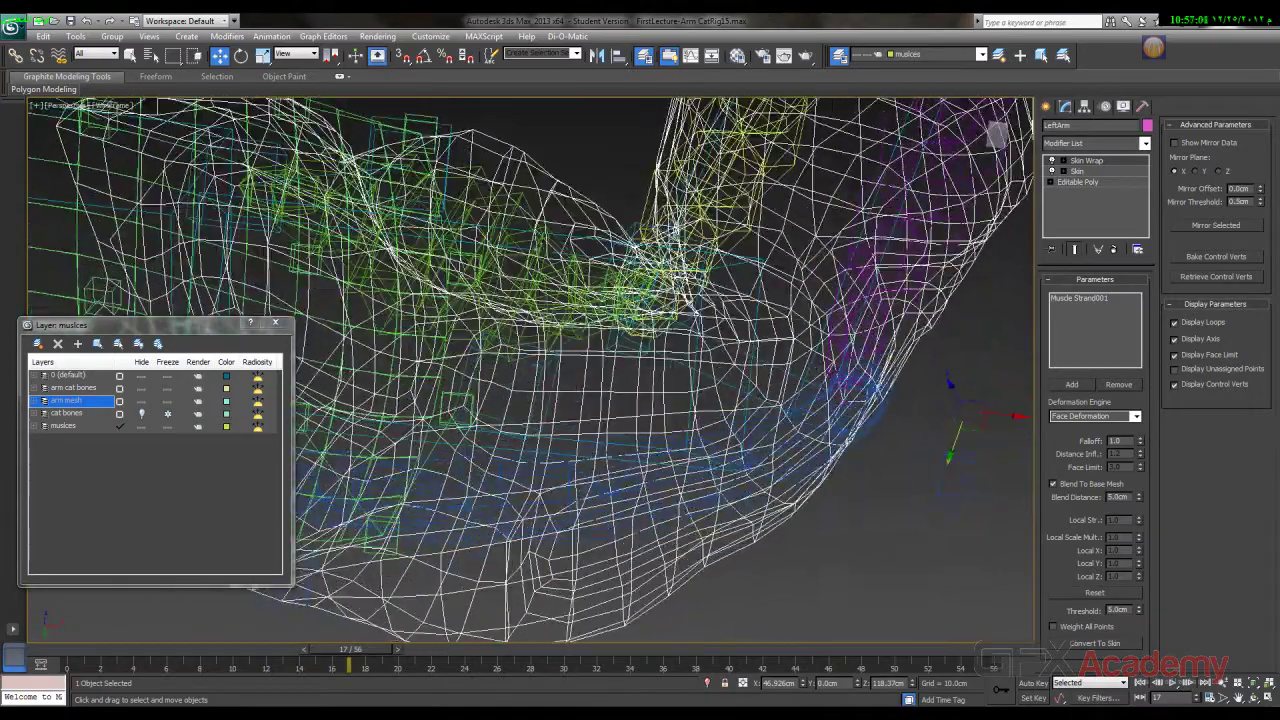
- Move the green upper-arm muscle's end handle about 5.2 cm along X in the Local coordinate system
left_click(574, 300)
middle_click_drag(480, 260, 513, 348, "alt")
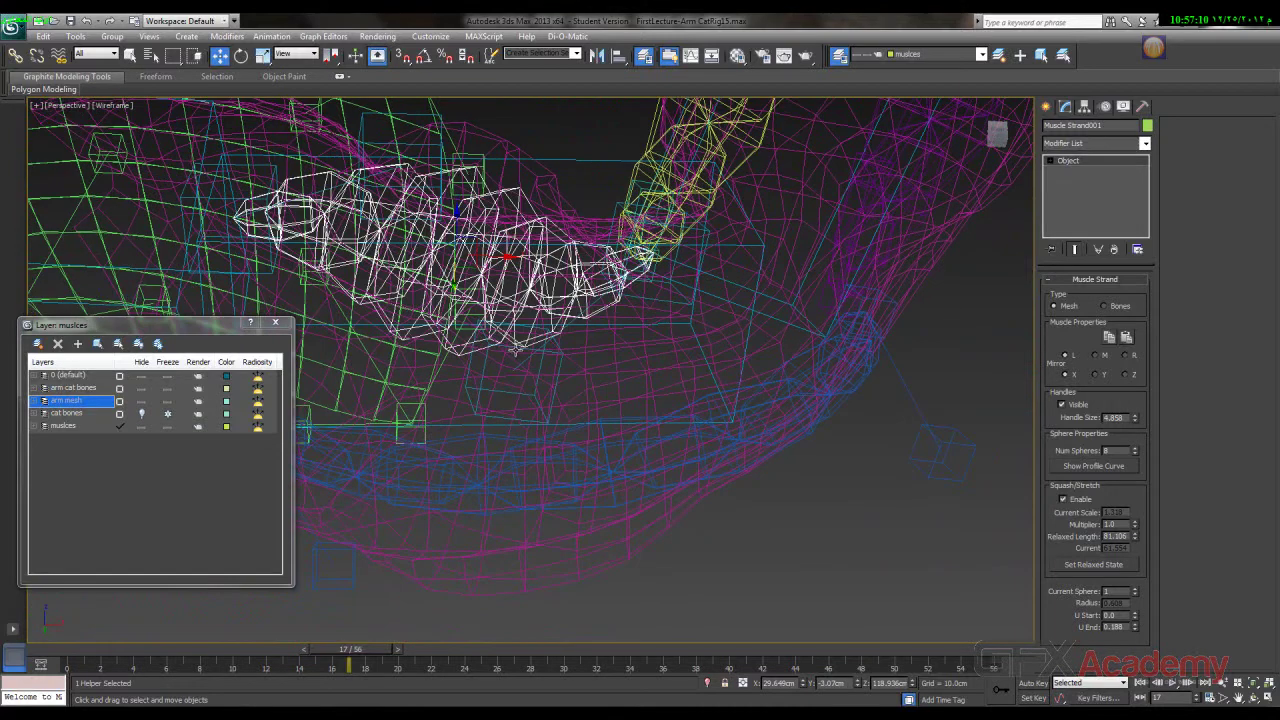
left_click(558, 369)
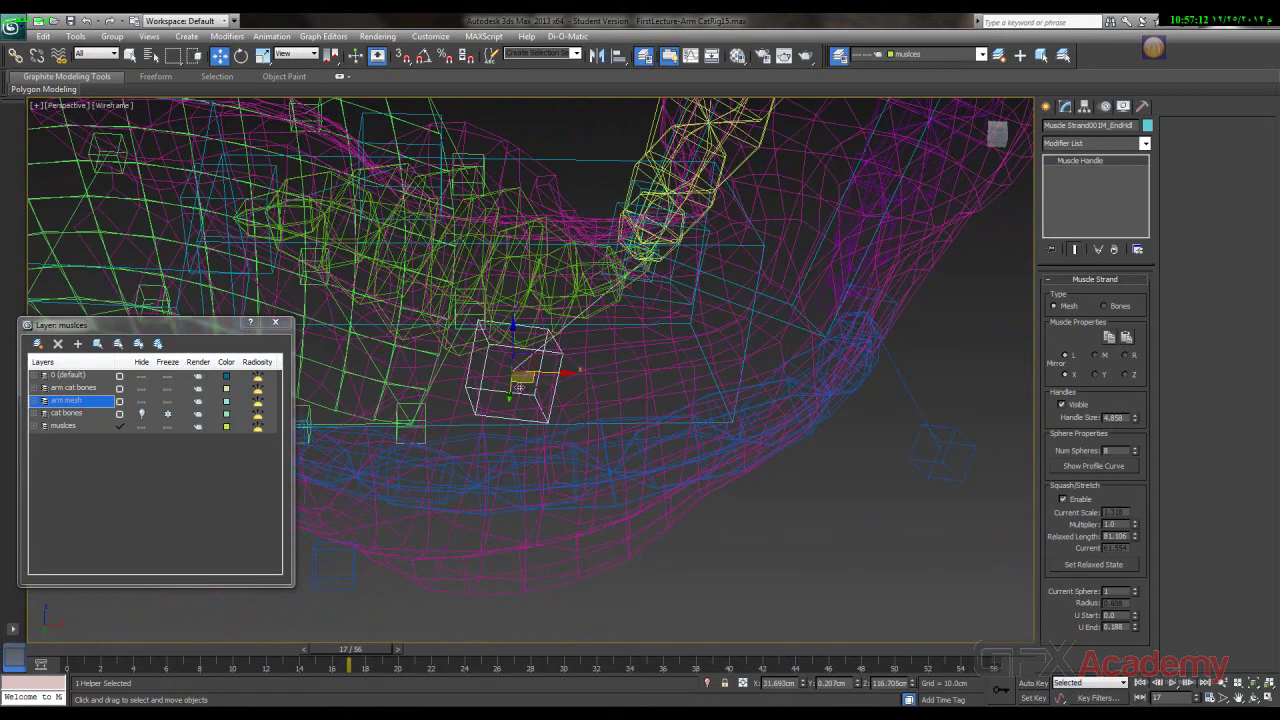
middle_click_drag(510, 395, 474, 369, "alt")
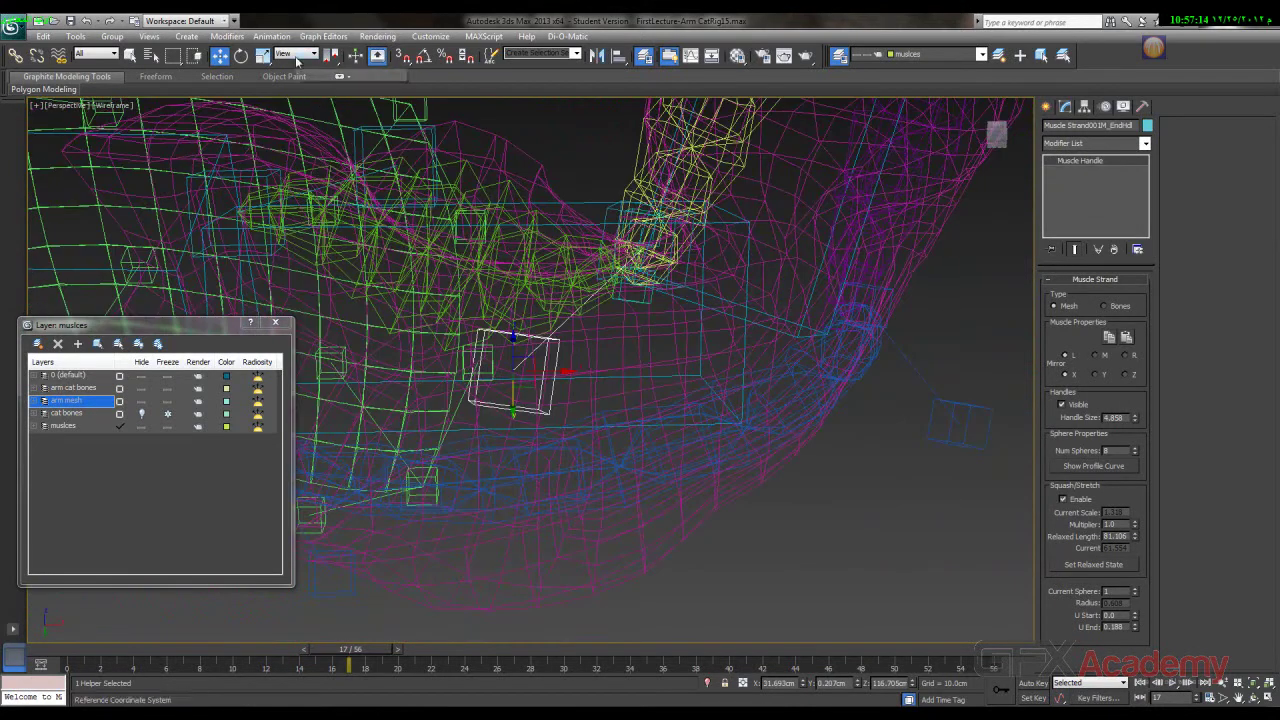
left_click(296, 55)
left_click(288, 100)
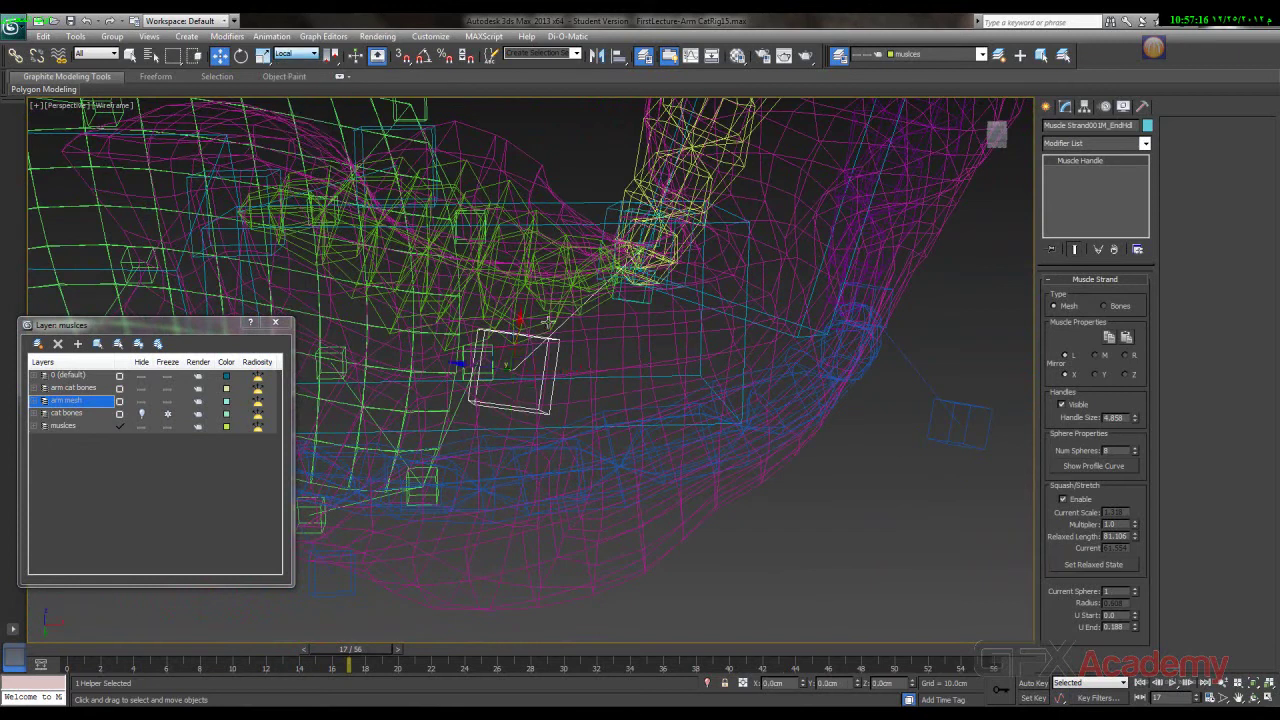
left_click_drag(518, 327, 555, 173)
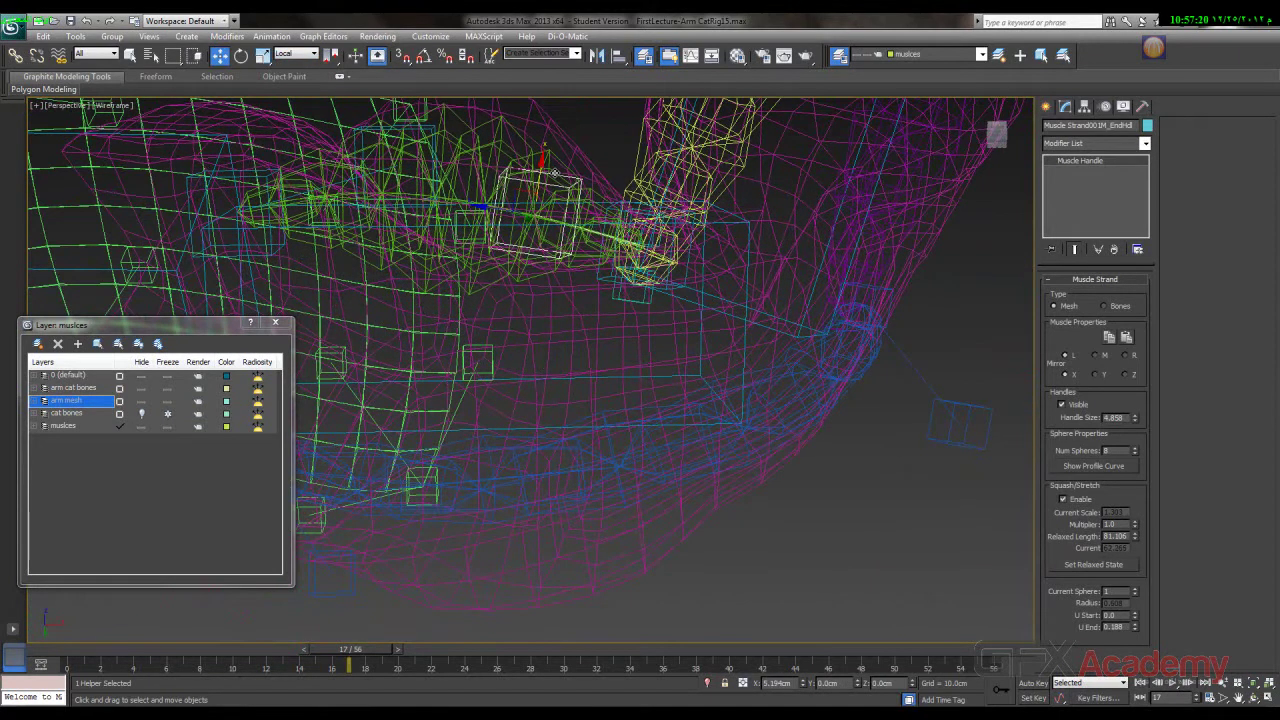
middle_click_drag(555, 172, 553, 274)
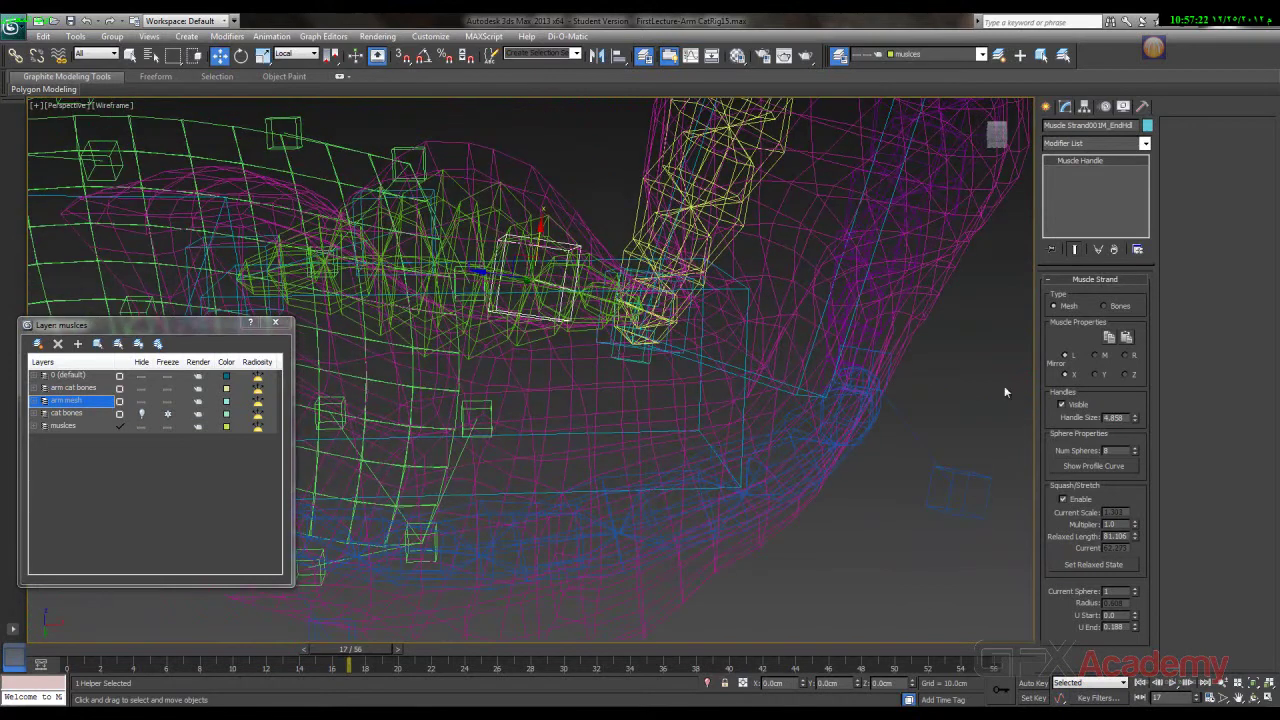
- Shift the same muscle handle about 0.8 cm along its local Z axis in shaded view and rewind to frame 0
key("F3")
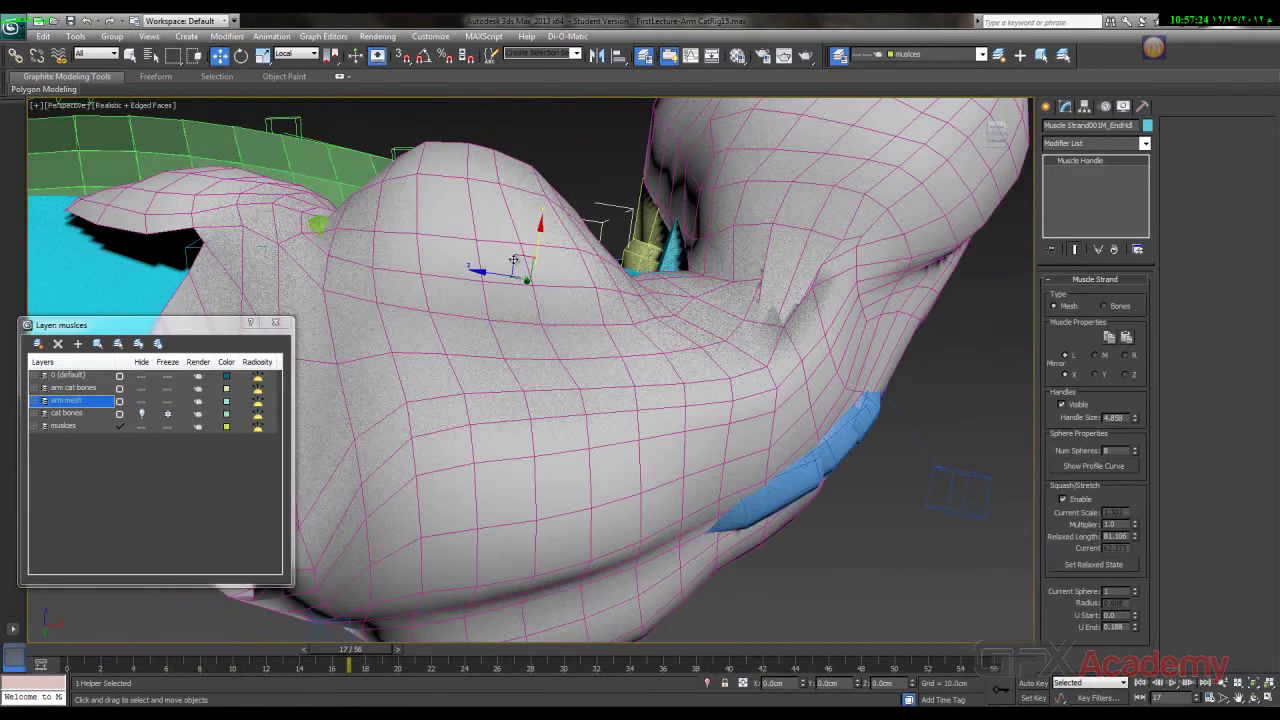
middle_click_drag(511, 320, 524, 291, "alt")
mouse_move(485, 271)
left_mouse_down()
mouse_move(543, 277)
mouse_move(460, 270)
left_mouse_up()
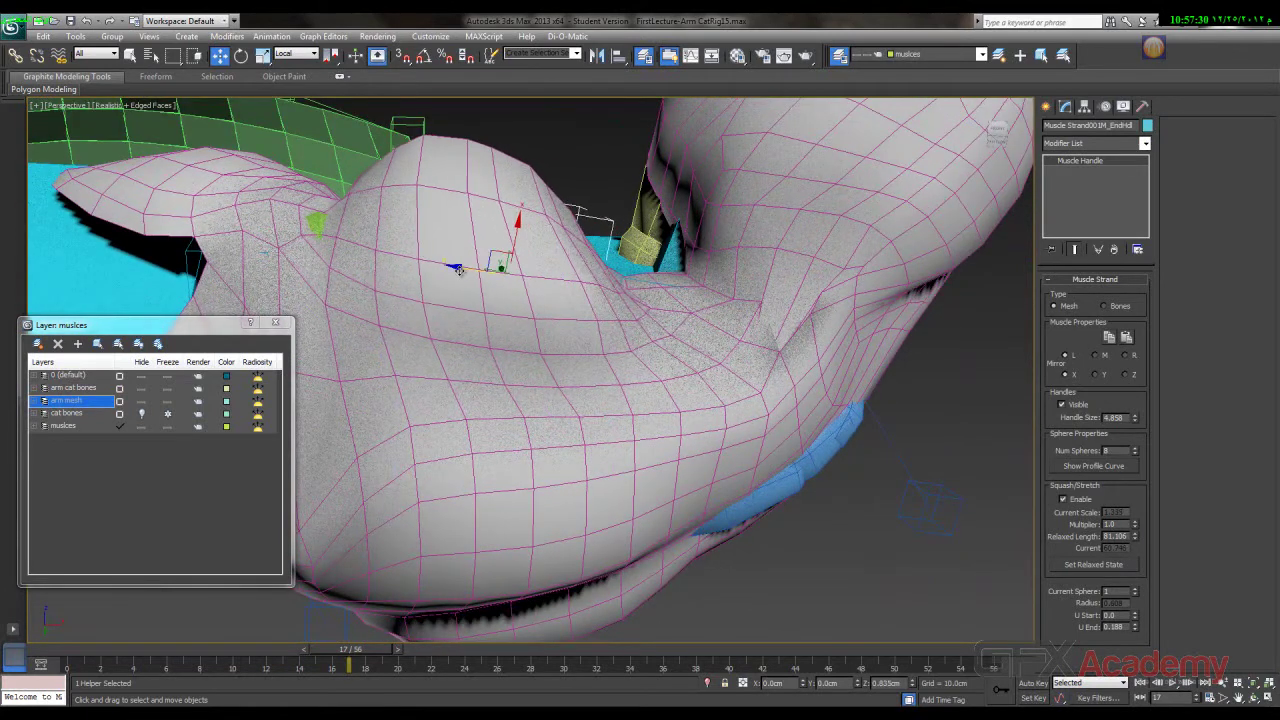
middle_click_drag(338, 593, 440, 531, "alt")
left_click_drag(382, 660, 67, 649)
key("w")
key("w")
- Add the blue upper-arm muscle, Muscle Strand002, to the LeftArm Skin Wrap's deforming objects
middle_click_drag(690, 394, 632, 332, "alt")
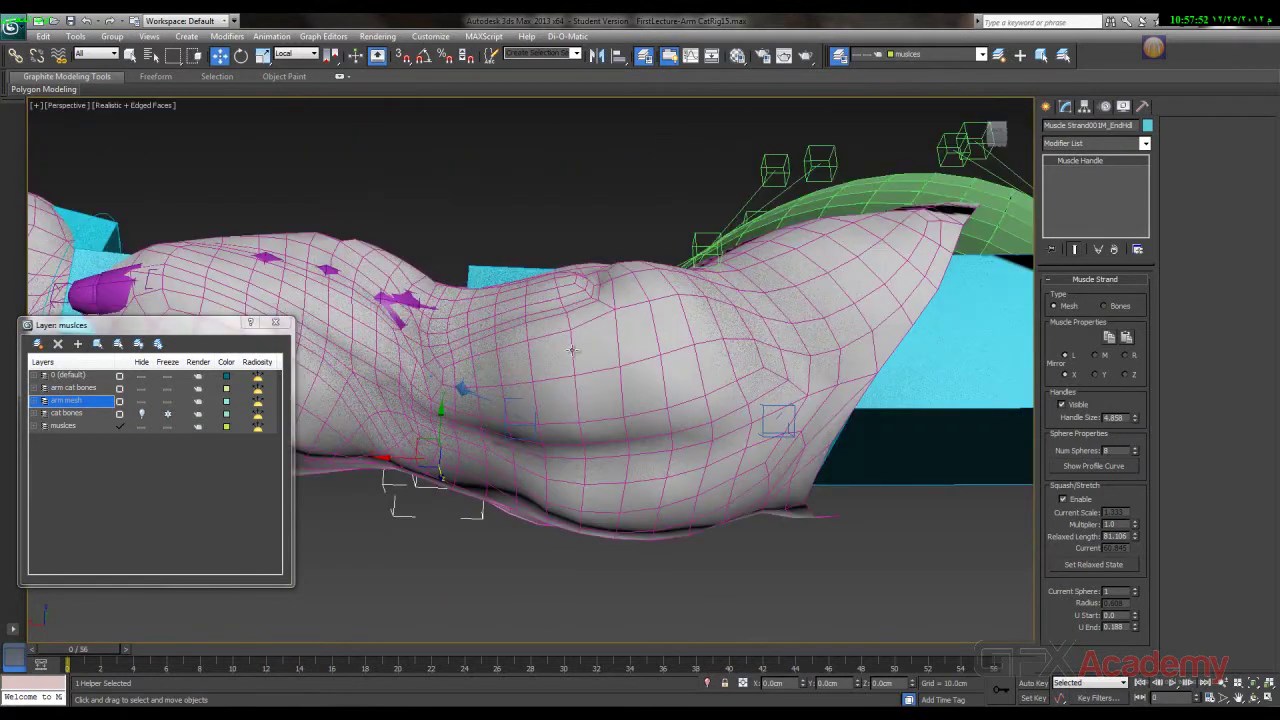
left_click(647, 335)
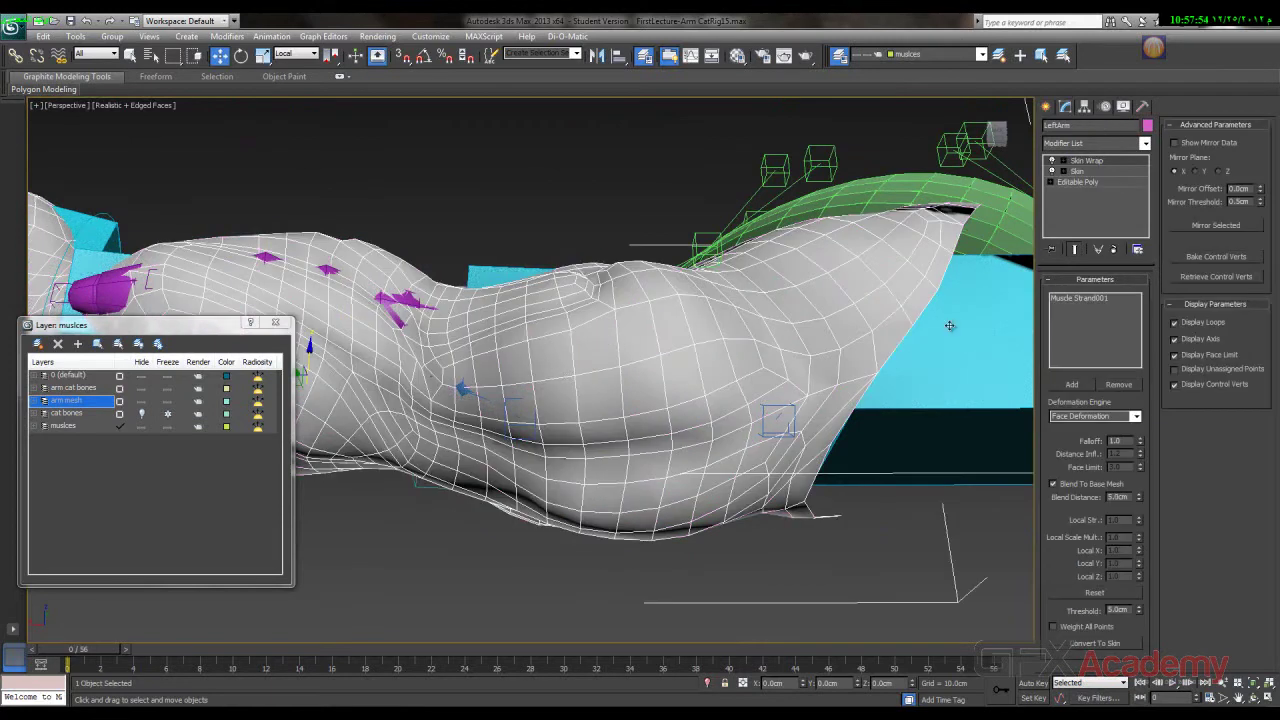
left_click(1075, 384)
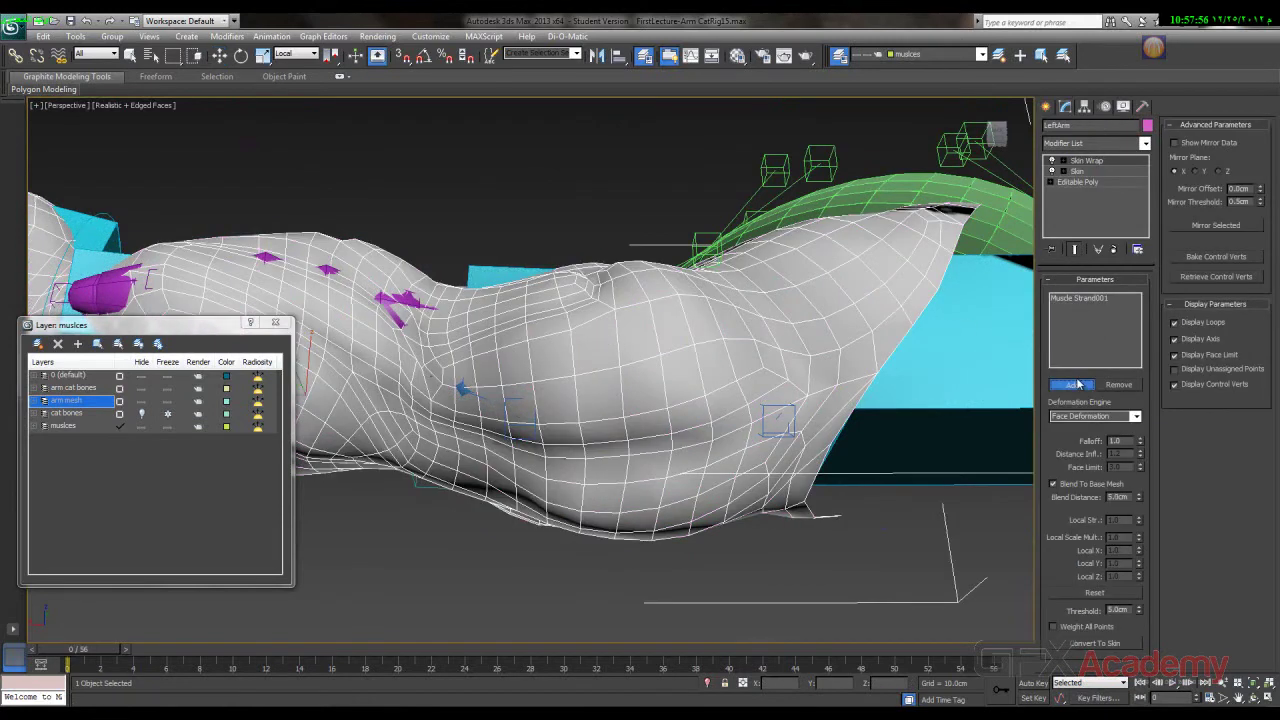
key("F3")
scroll(597, 397, "up", 3)
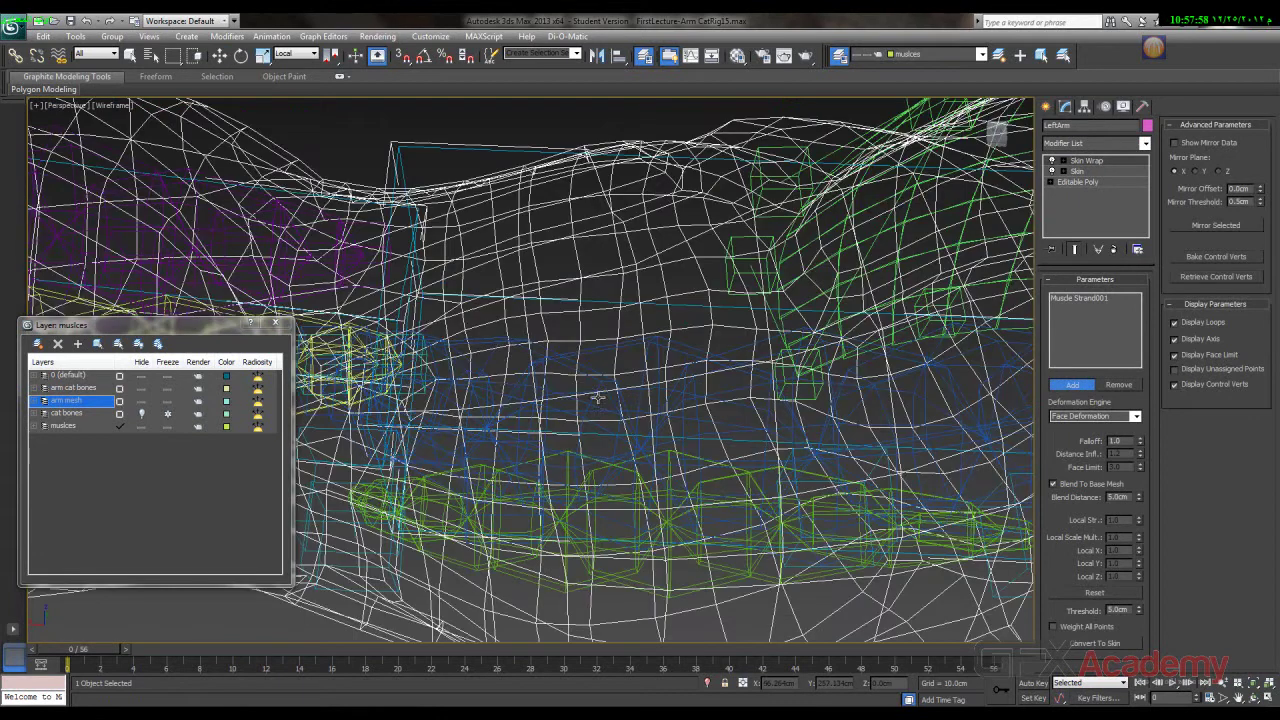
left_click(638, 366)
key("F3")
scroll(638, 366, "down", 5)
middle_click_drag(592, 335, 957, 410, "alt")
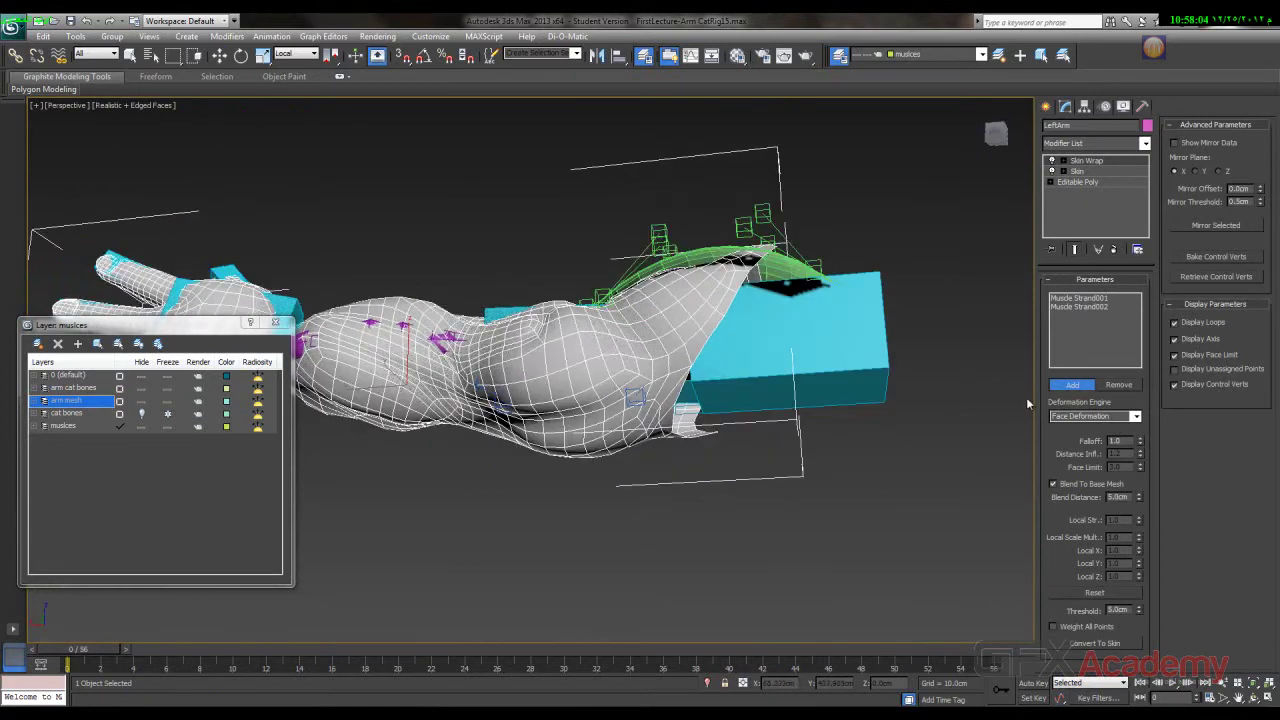
left_click(1074, 384)
- Hide the mesh edges and scrub forward to frame 14, examining the arm's deformation from several angles
left_click_drag(98, 655, 150, 652)
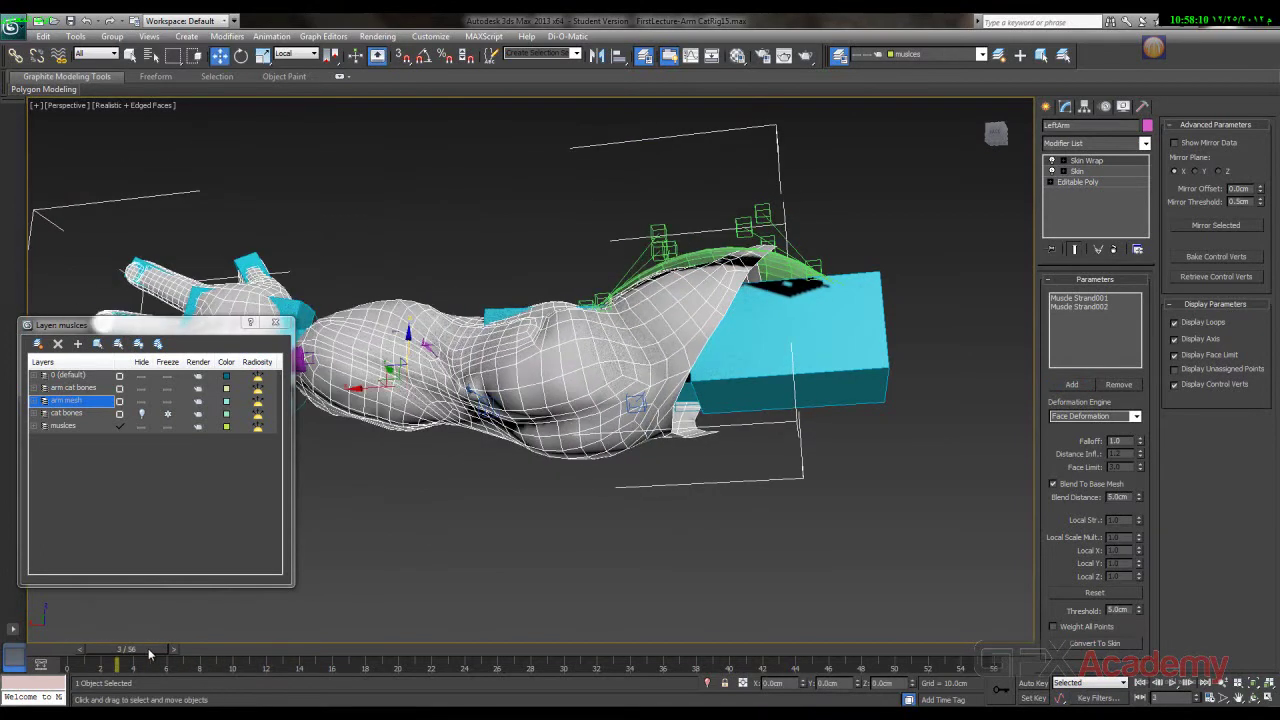
key("F4")
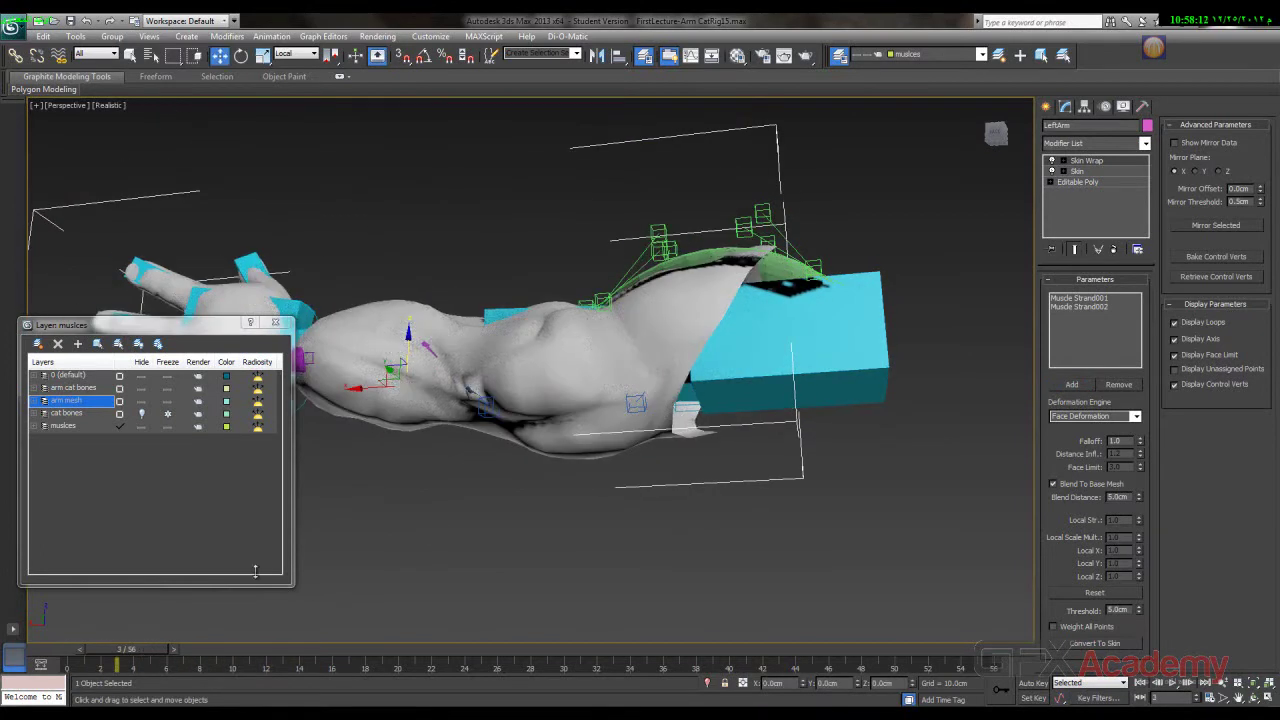
middle_click_drag(486, 369, 427, 462, "alt")
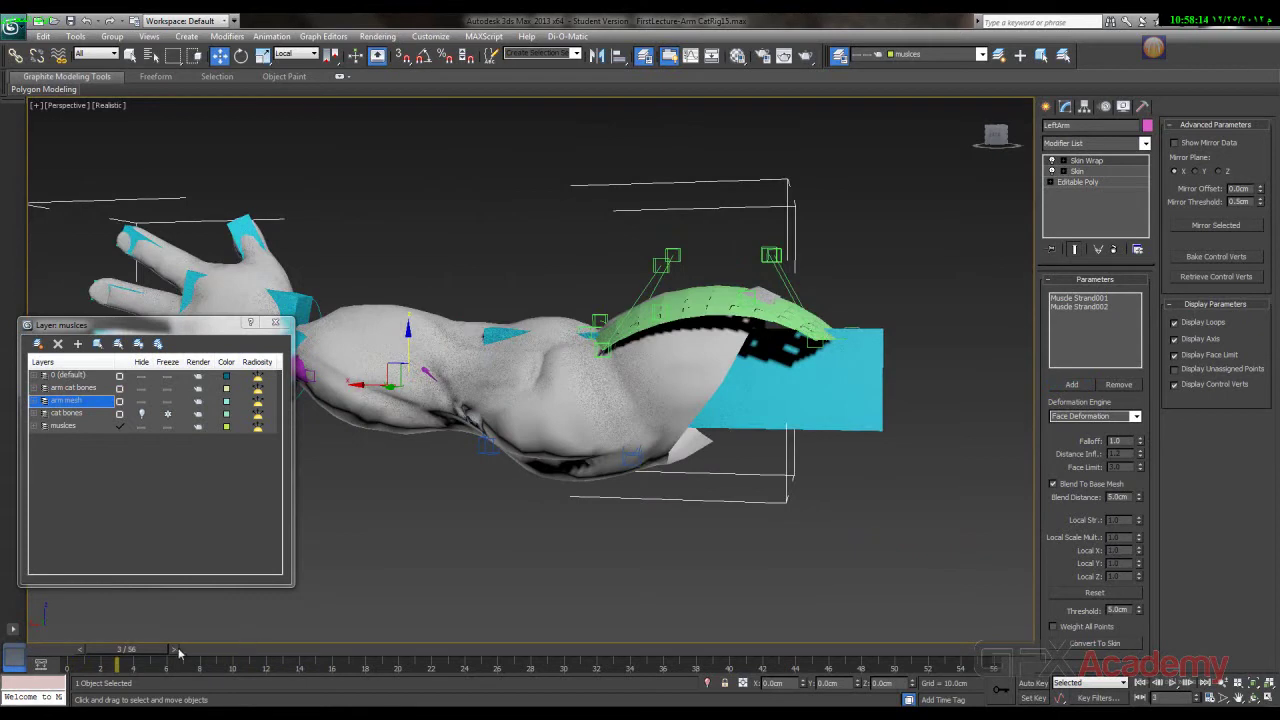
left_click_drag(155, 652, 182, 634)
middle_click_drag(432, 392, 449, 455, "alt")
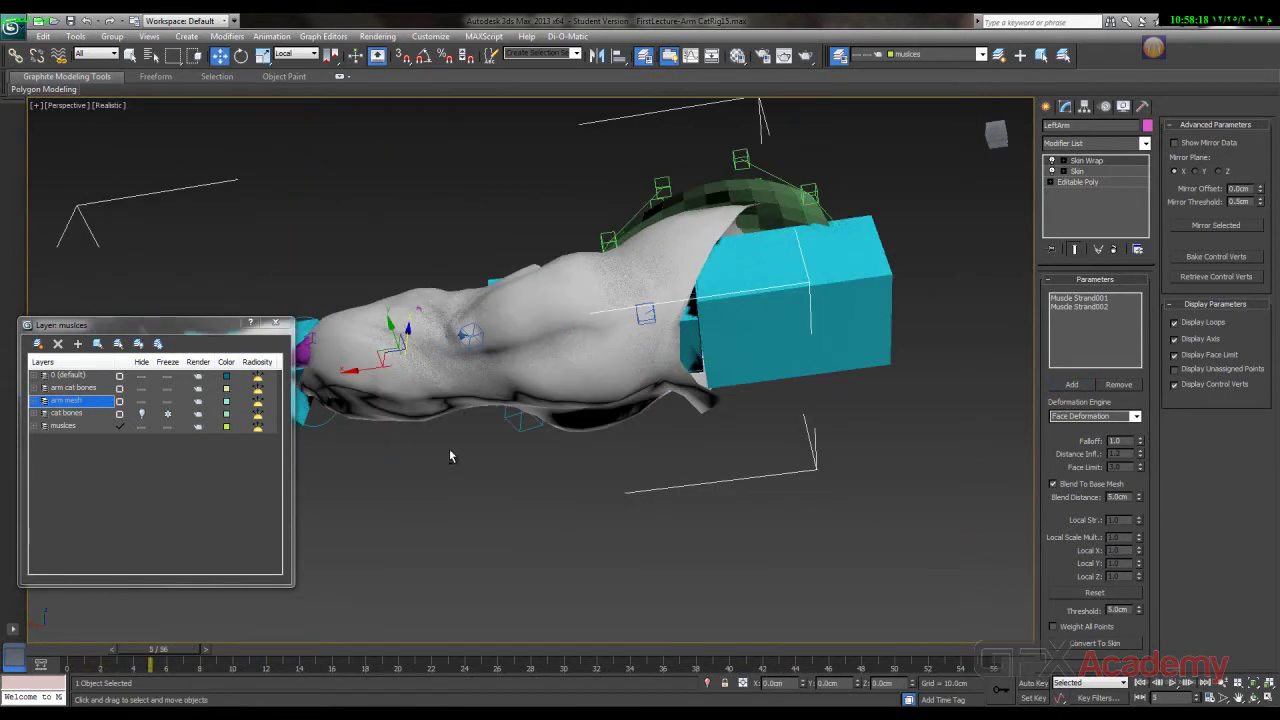
left_click_drag(181, 652, 328, 652)
middle_click_drag(500, 460, 225, 601, "alt")
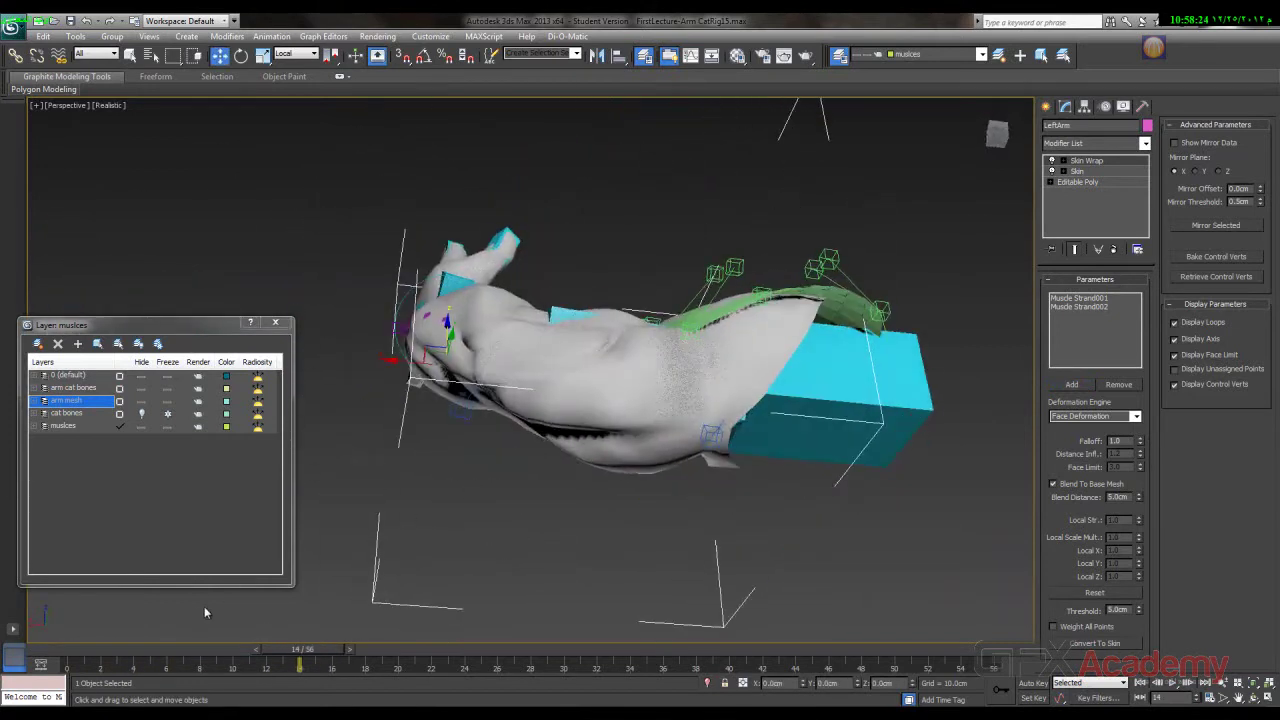
- Rewind to frame 0, zoom in on the elbow's inner side and scrub to frame 11 to examine its deformation
left_click_drag(321, 650, 77, 654)
key("w")
middle_click_drag(340, 480, 730, 374, "alt")
scroll(608, 390, "up", 3)
middle_click_drag(545, 364, 541, 414, "alt")
left_click_drag(101, 651, 250, 650)
key("w")
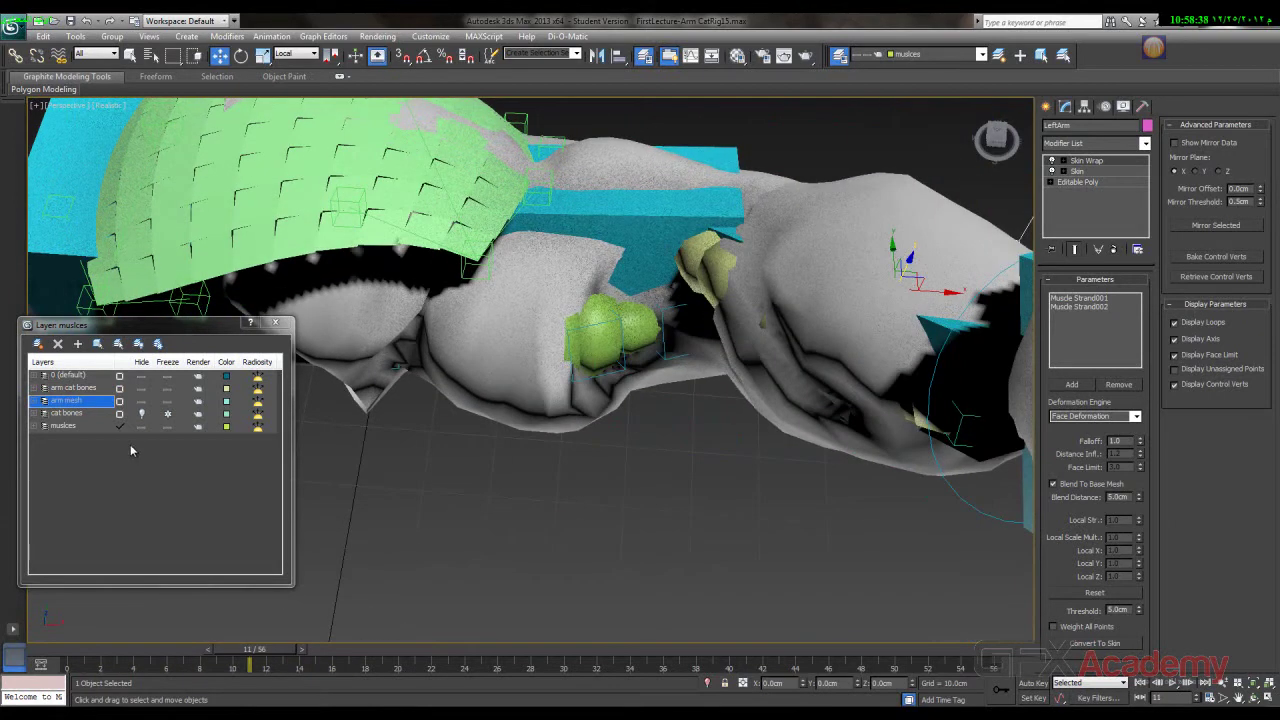
- Hide the muslces layer and scrub to frame 19 to examine the arm surface without the muscles
left_click(142, 427)
middle_click_drag(494, 492, 564, 259, "alt")
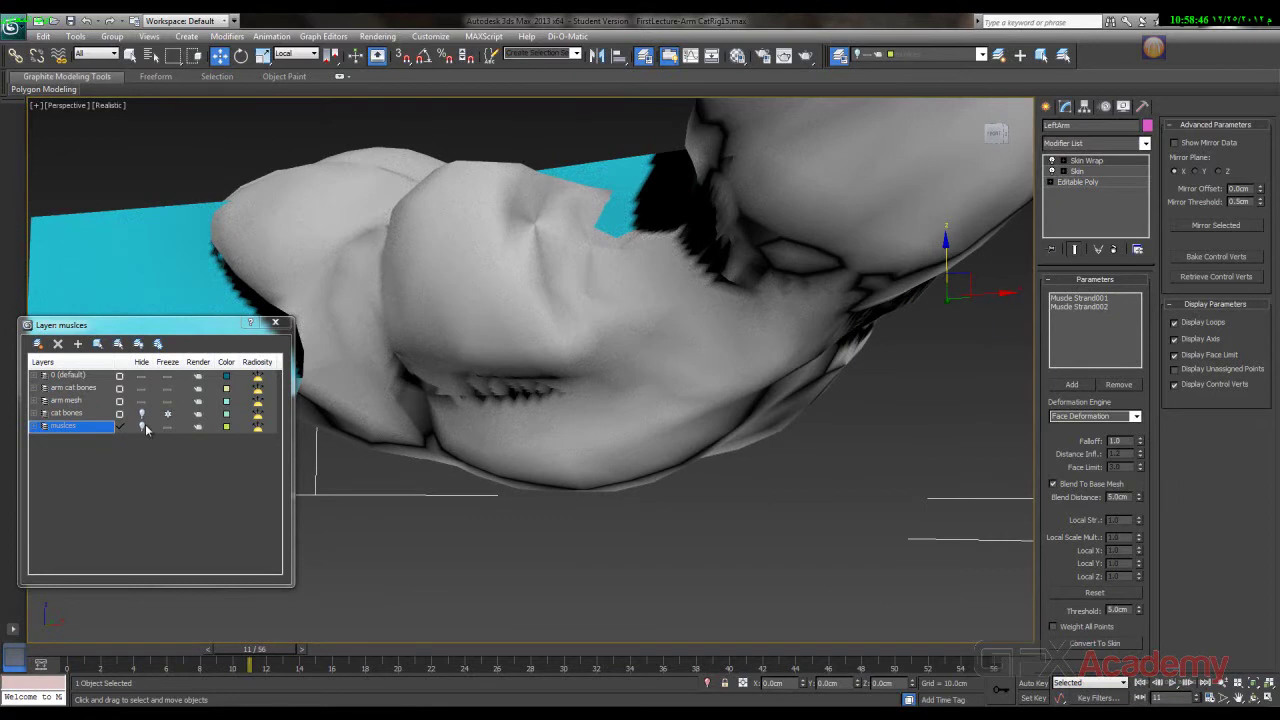
mouse_move(265, 649)
left_mouse_down()
mouse_move(136, 650)
mouse_move(266, 649)
left_mouse_up()
middle_click_drag(500, 491, 540, 474, "alt")
scroll(507, 421, "down", 5)
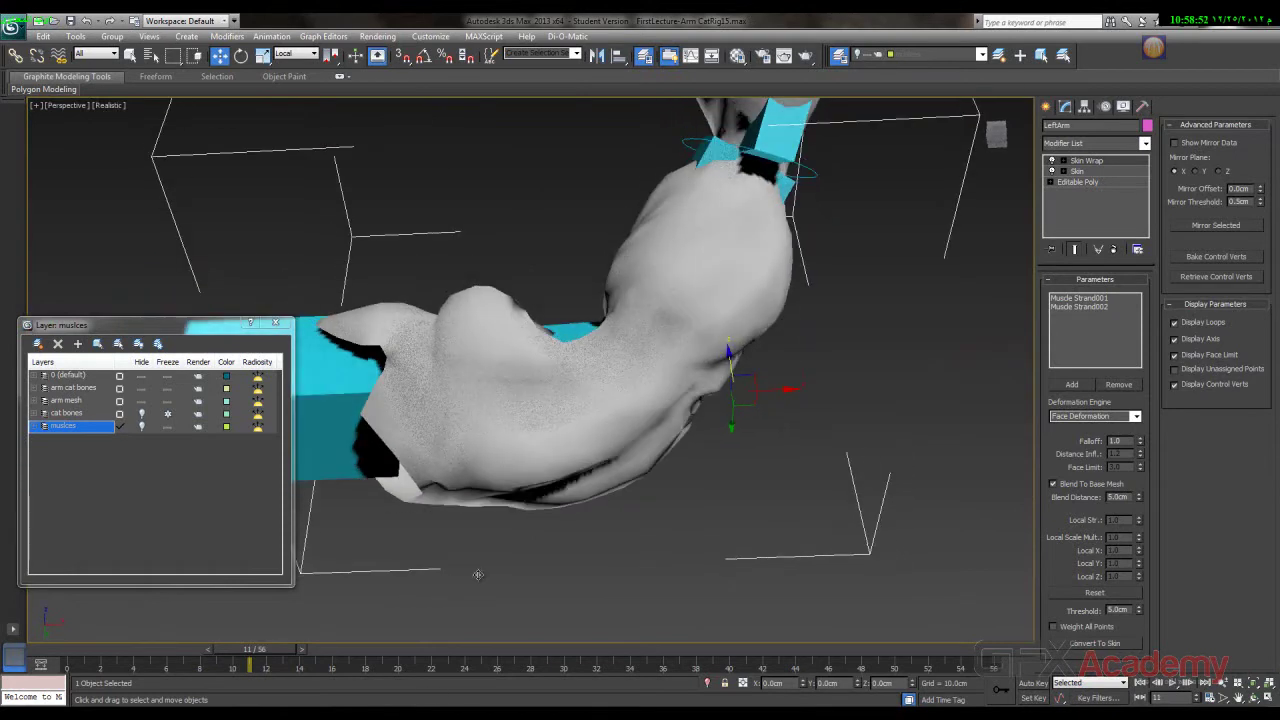
left_click_drag(196, 652, 424, 644)
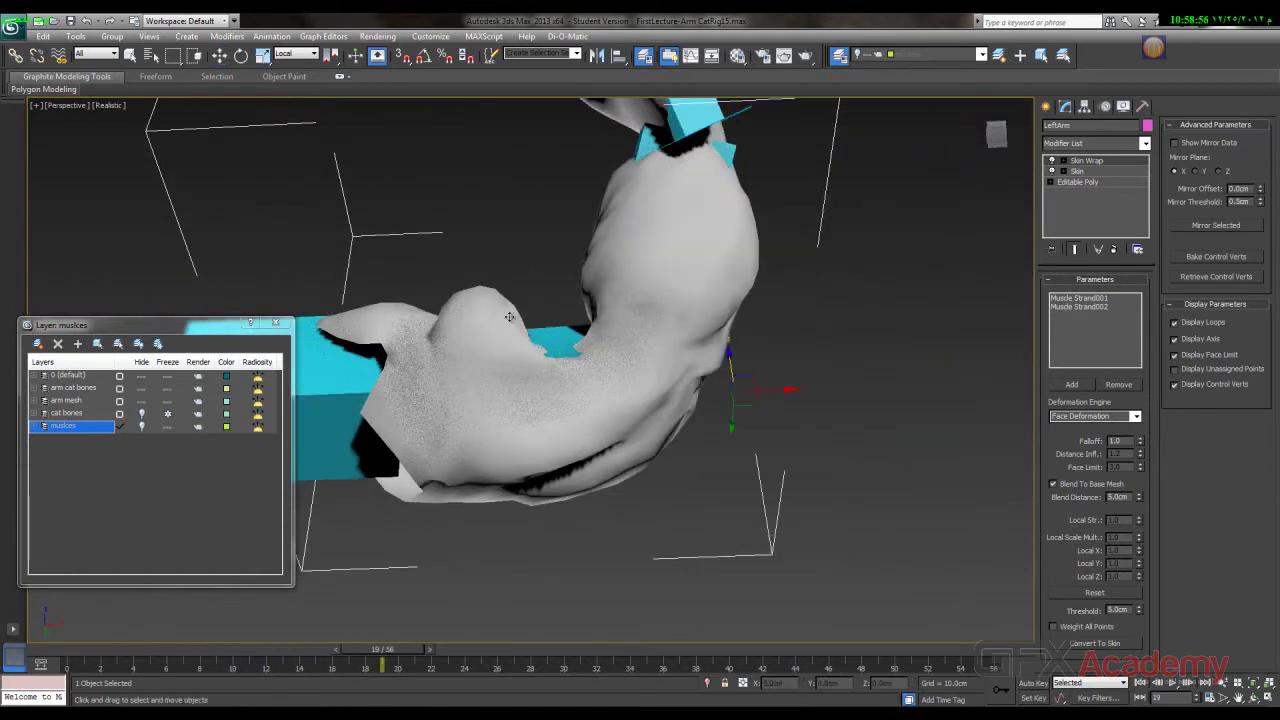
- Unhide the muslces layer, then select the green muscle Muscle Strand001 at the elbow and show the scene in wireframe
key("w")
left_click(145, 426)
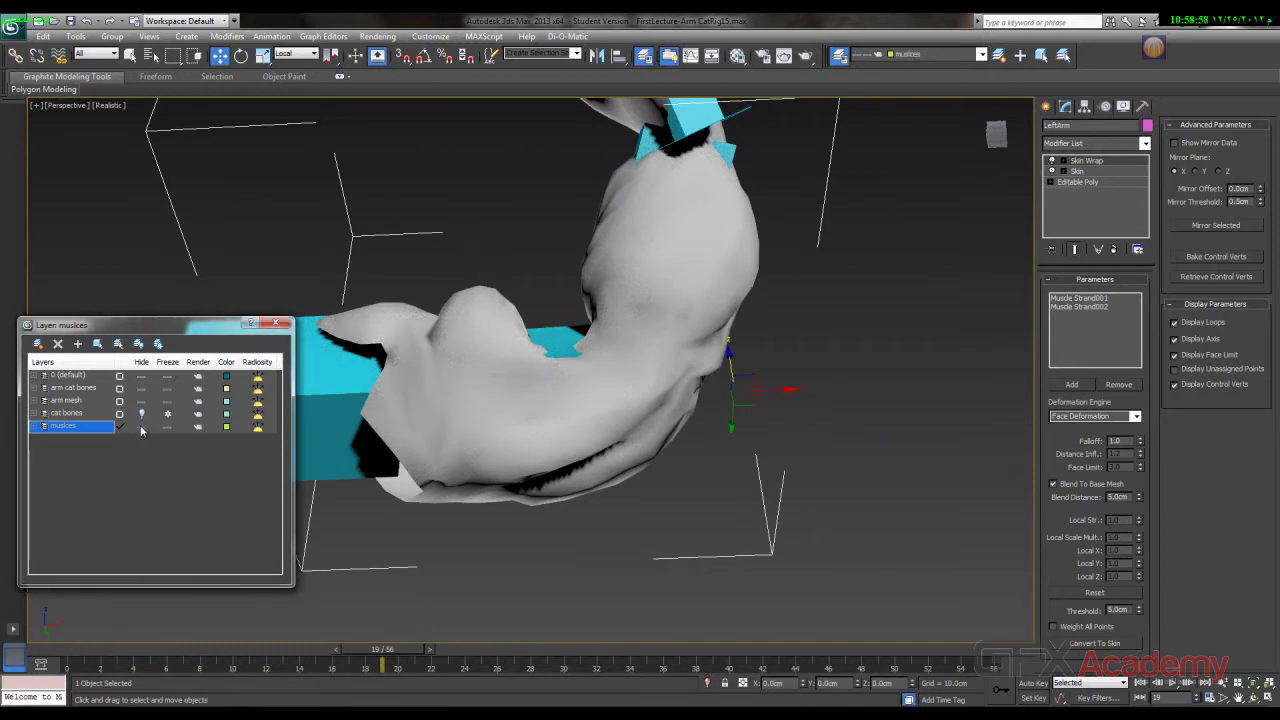
mouse_move(457, 371)
middle_mouse_down()
mouse_move(450, 401)
mouse_move(454, 349)
middle_mouse_up()
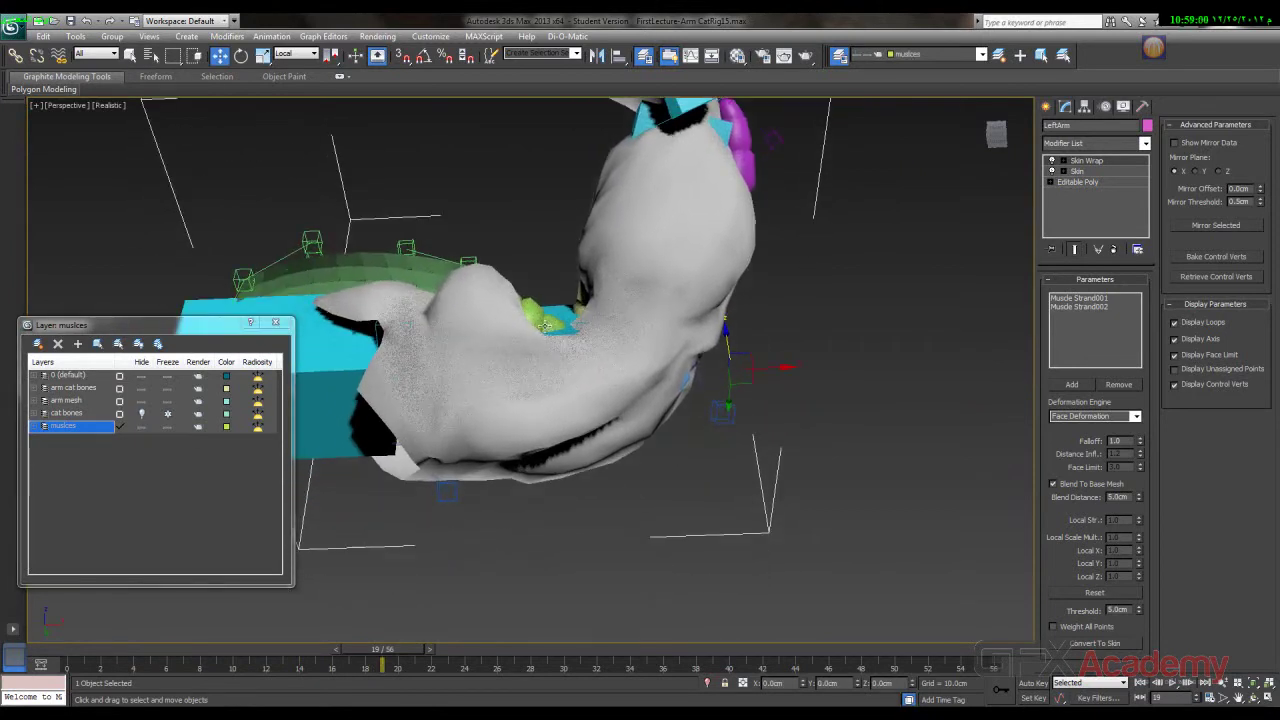
left_click(545, 328)
key("F3")
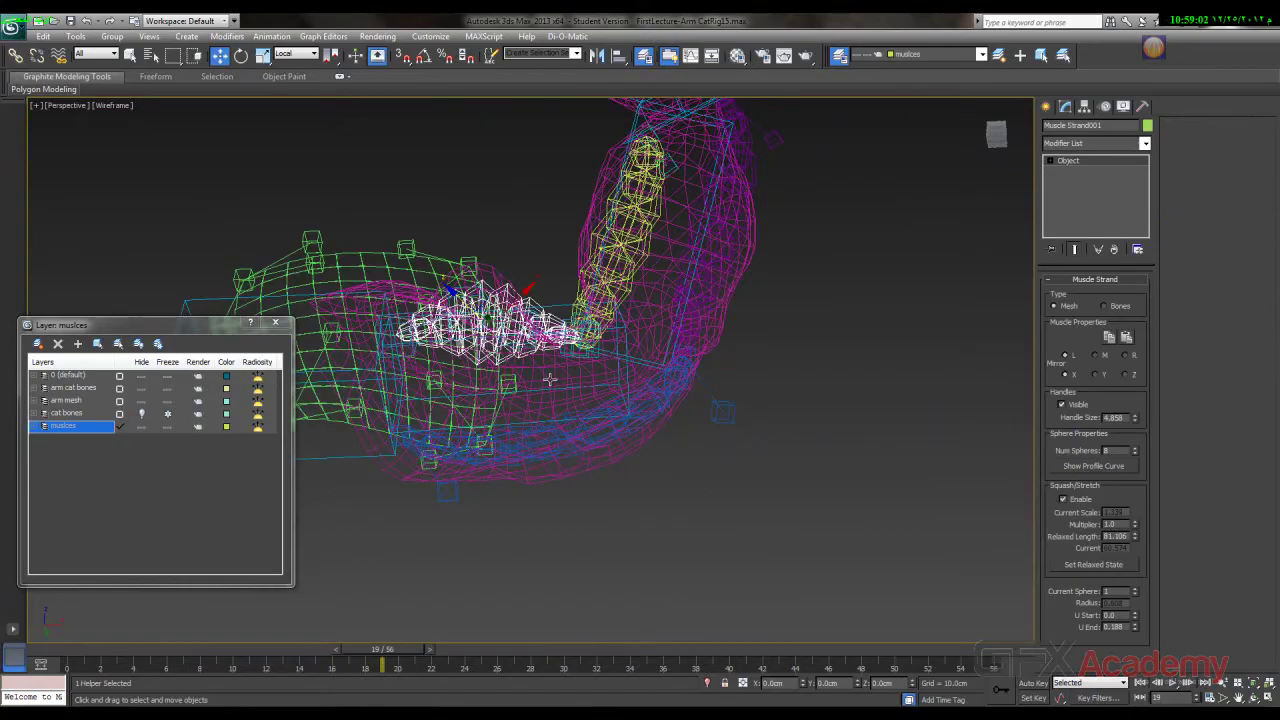
- Move Muscle Strand001's end handle outward and towards the forearm, and return to realistic shading
scroll(550, 380, "up", 3)
middle_click_drag(573, 390, 578, 330, "alt")
left_click(549, 246)
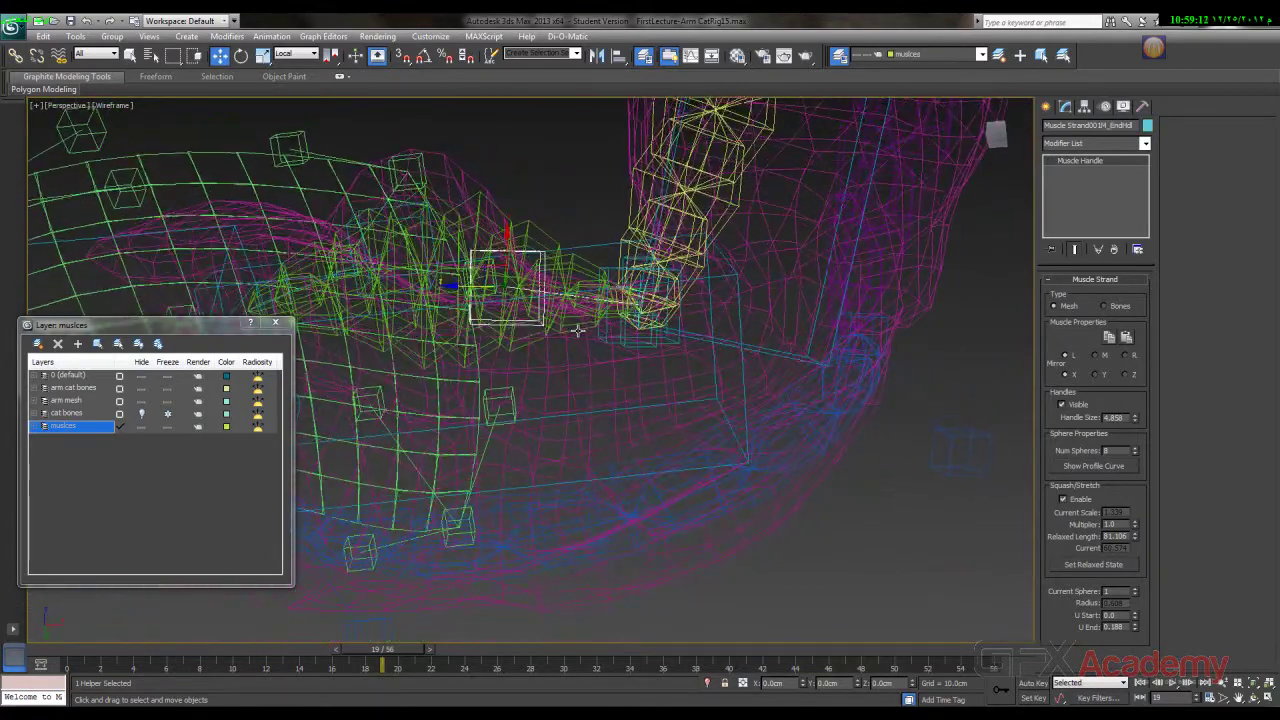
left_click_drag(485, 268, 531, 204)
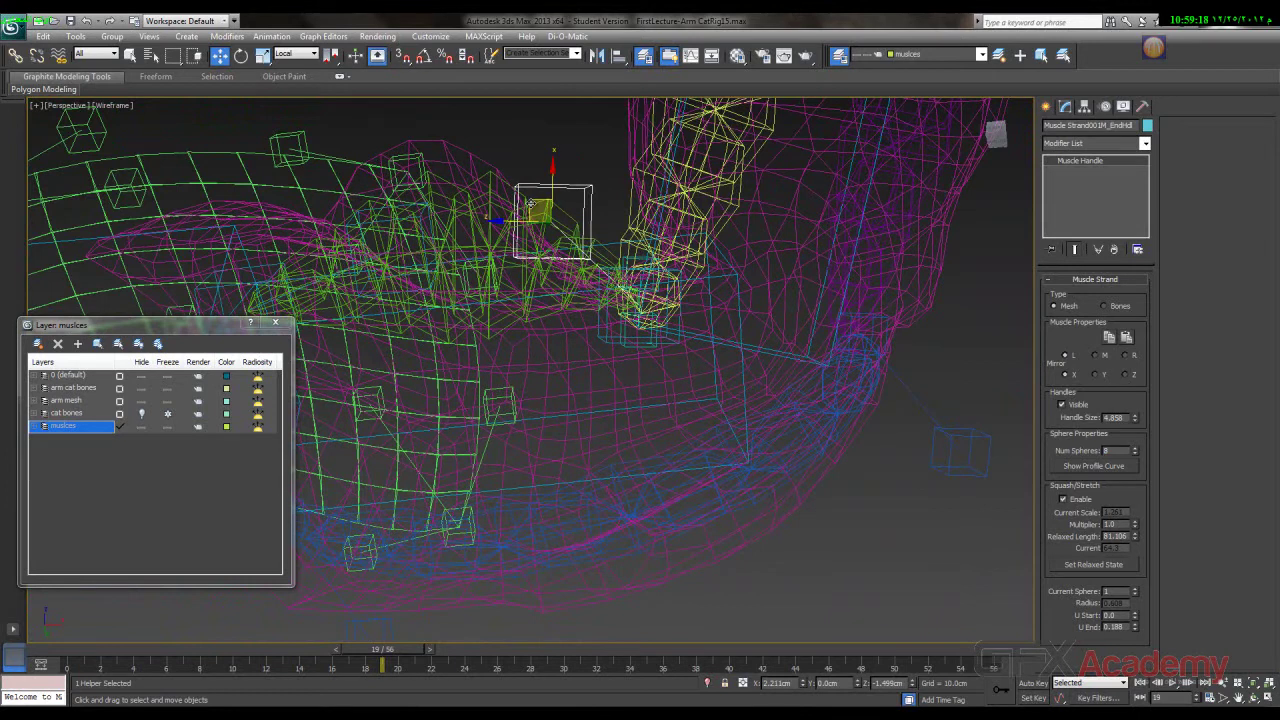
key("F3")
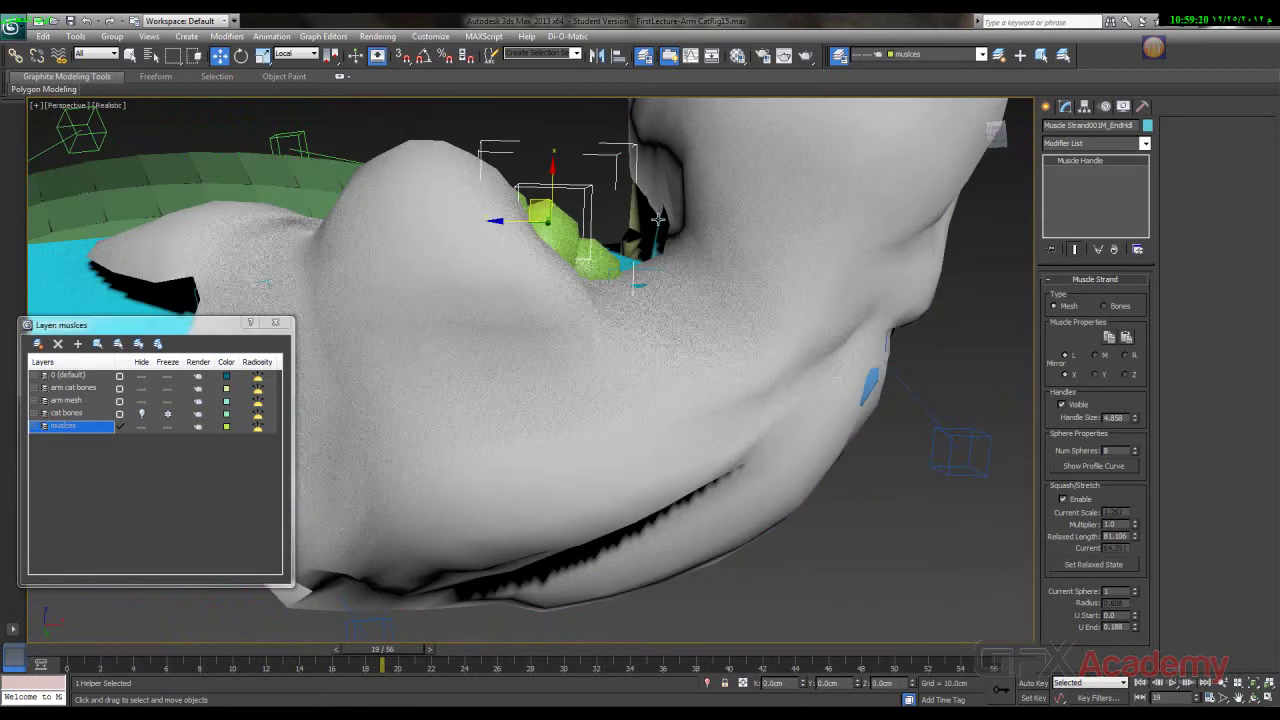
- Shift Muscle Strand001's end point slightly towards the upper arm and reposition its end handle closer to the elbow crease
left_click(641, 270)
left_click_drag(592, 303, 565, 302)
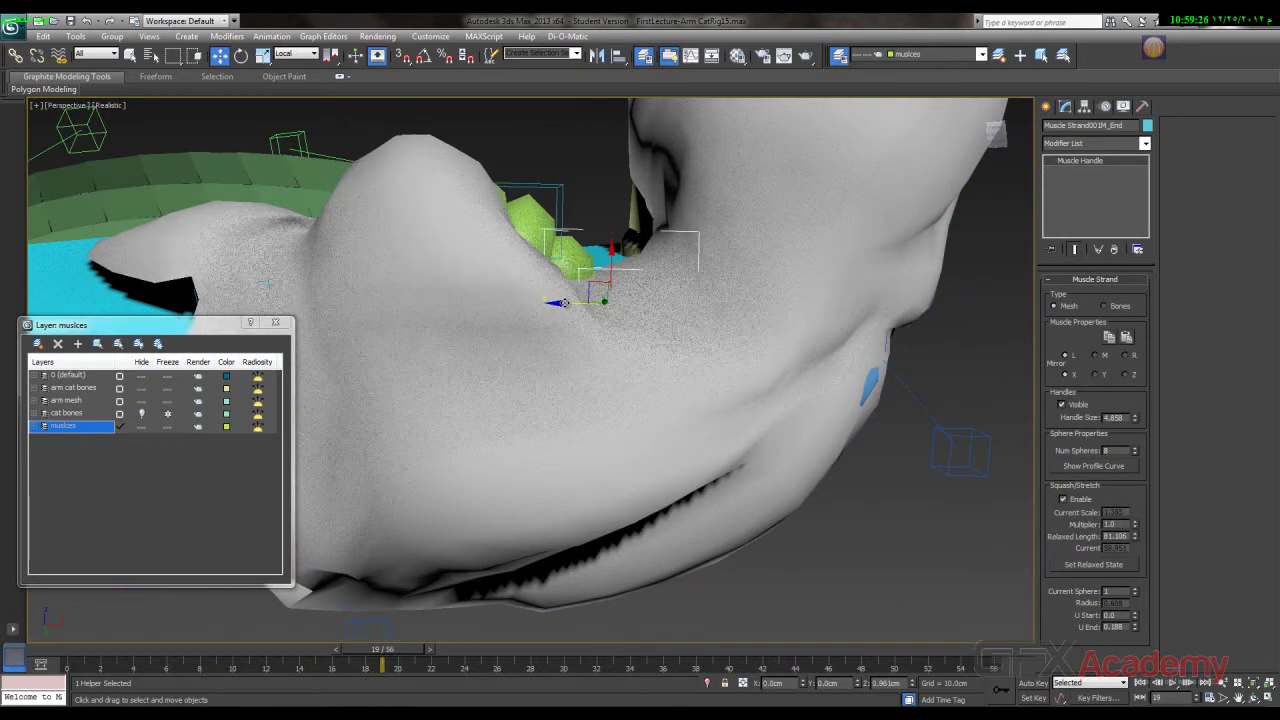
left_click(561, 228)
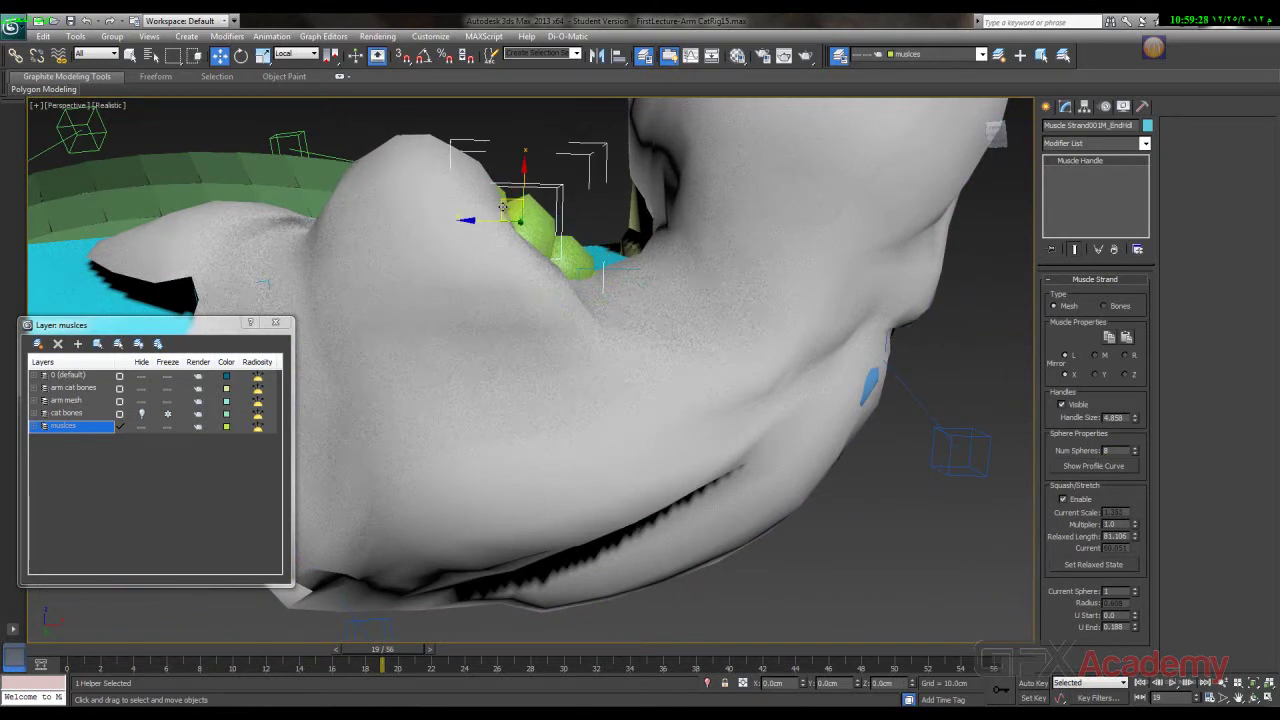
left_click_drag(527, 193, 581, 224)
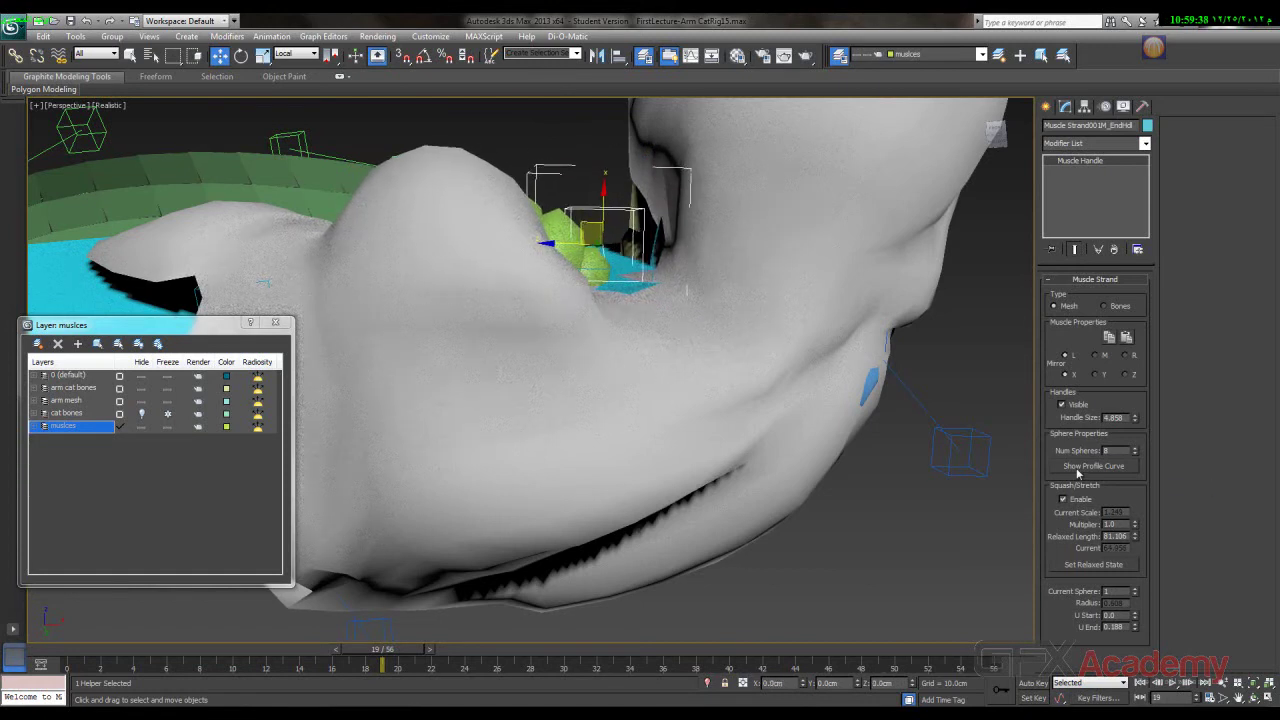
- Open Muscle Strand001's profile curve, insert a control point near 0.79 and lower it to 0.0
left_click(1090, 466)
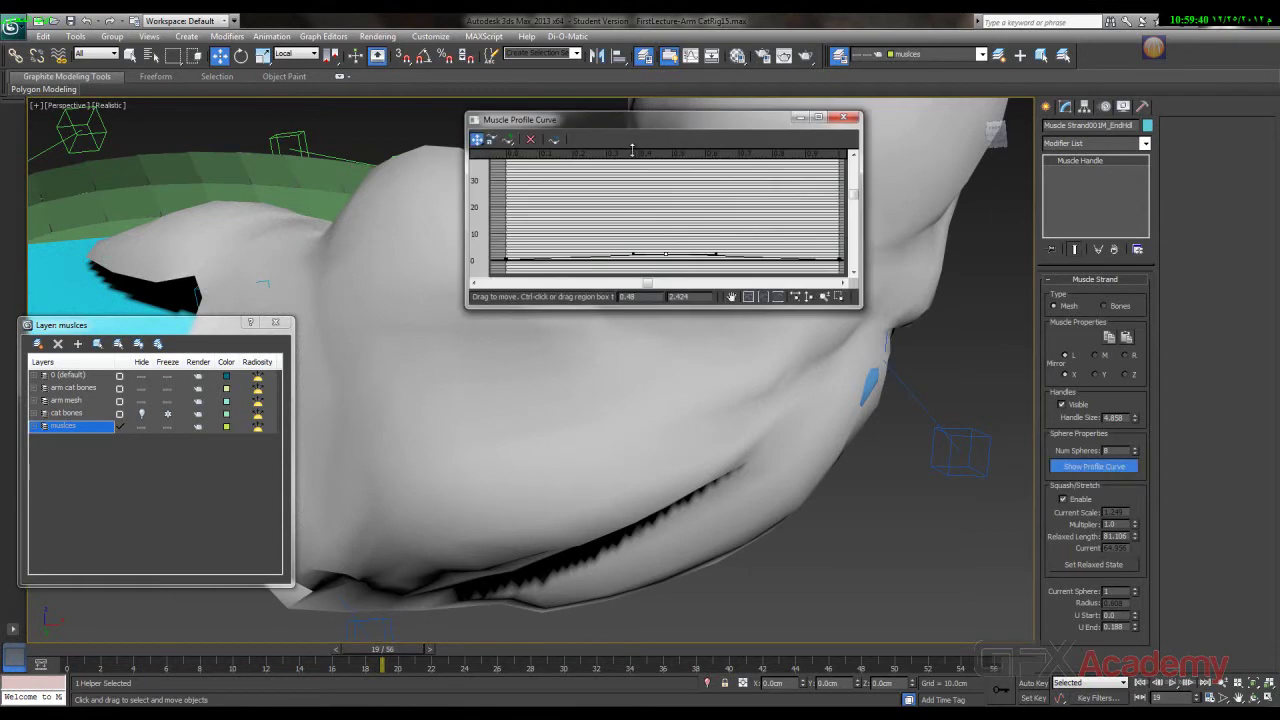
left_click_drag(660, 130, 904, 318)
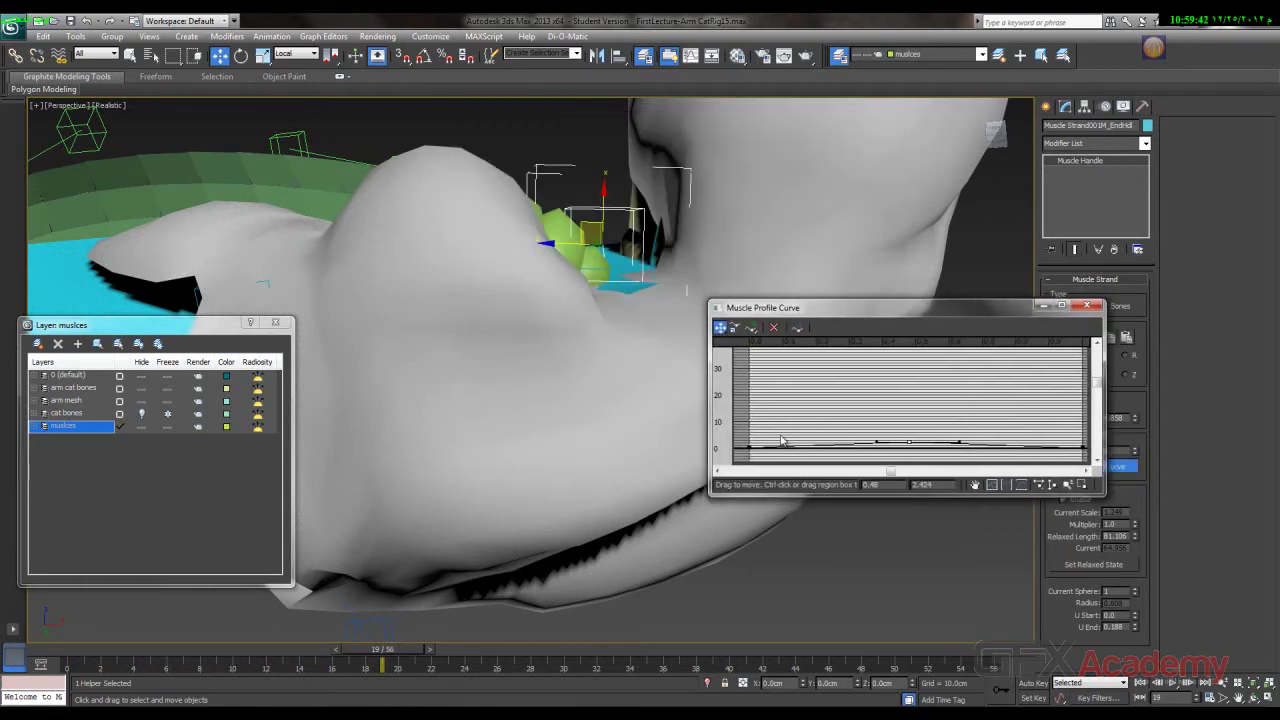
left_click(751, 327)
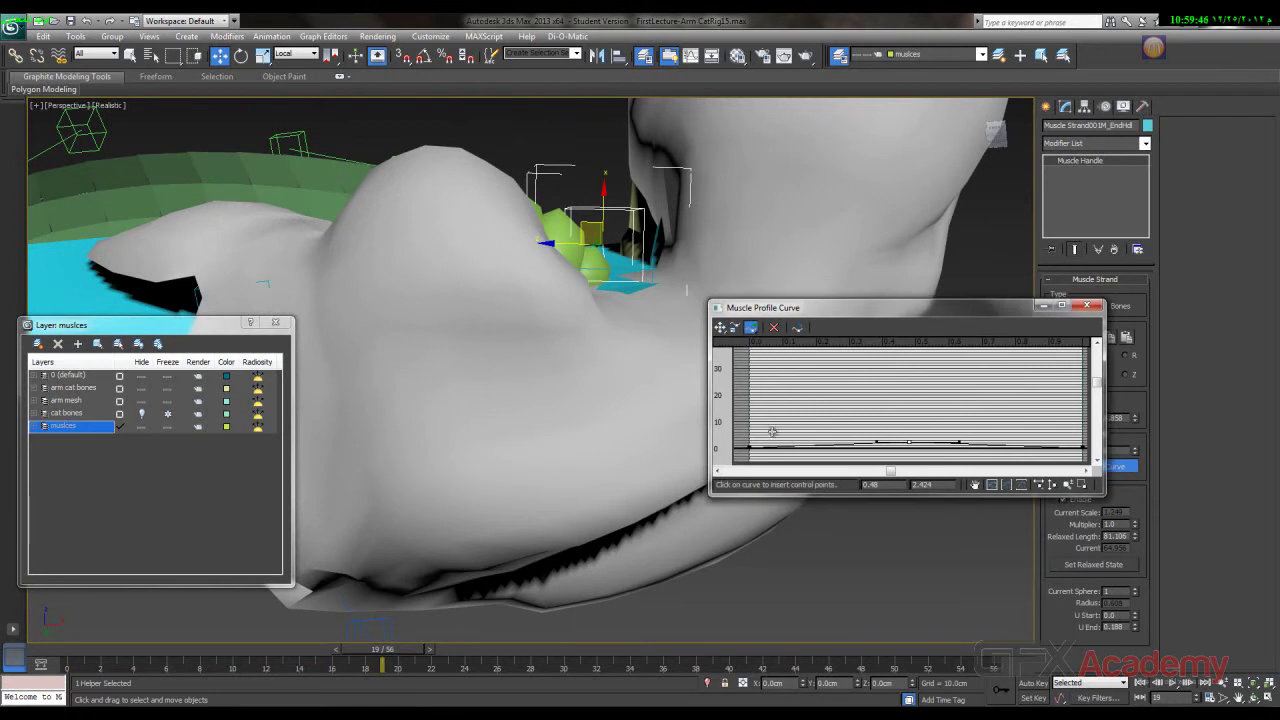
left_click(1013, 445)
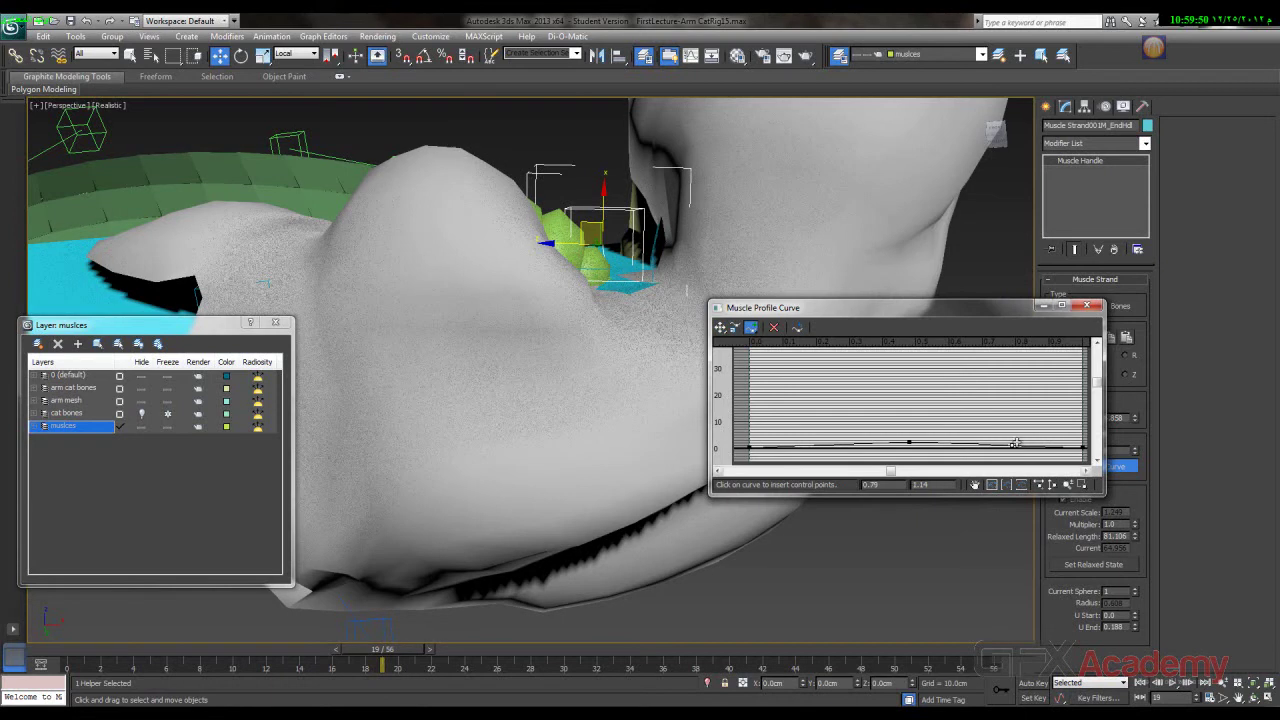
left_click(720, 328)
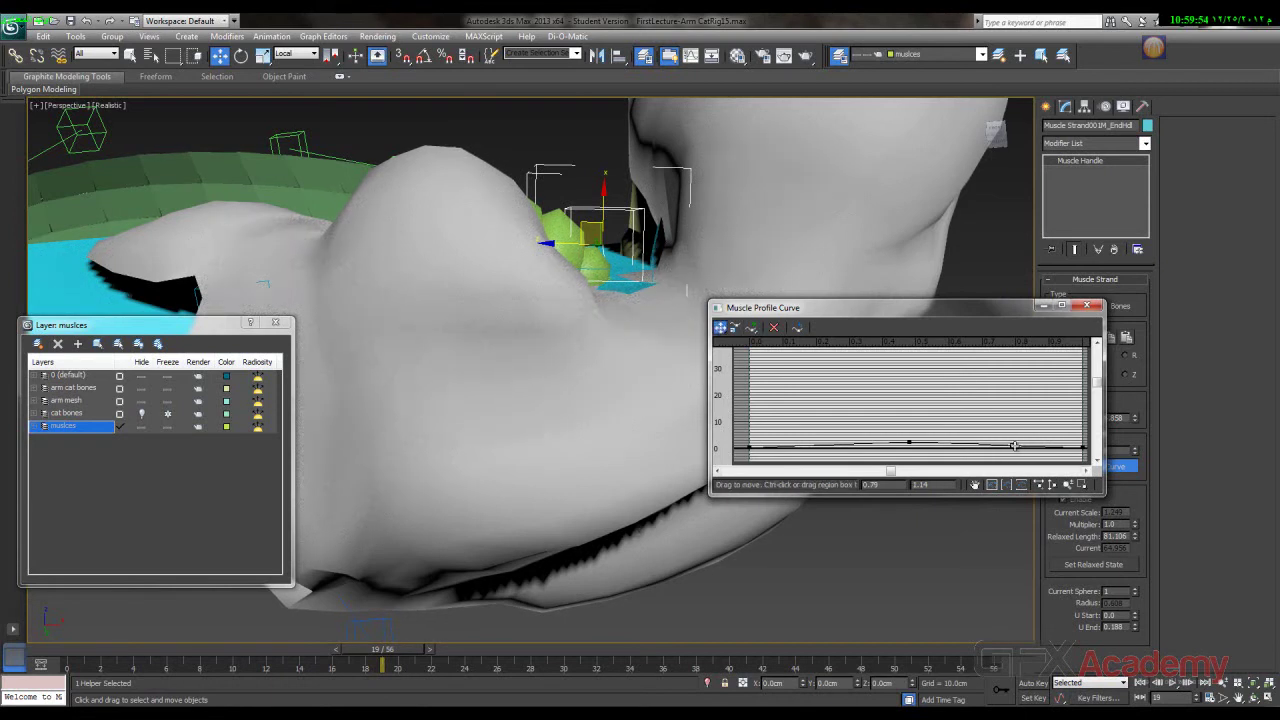
mouse_move(1013, 445)
left_mouse_down()
mouse_move(1012, 460)
mouse_move(982, 452)
mouse_move(1078, 442)
mouse_move(1014, 450)
left_mouse_up()
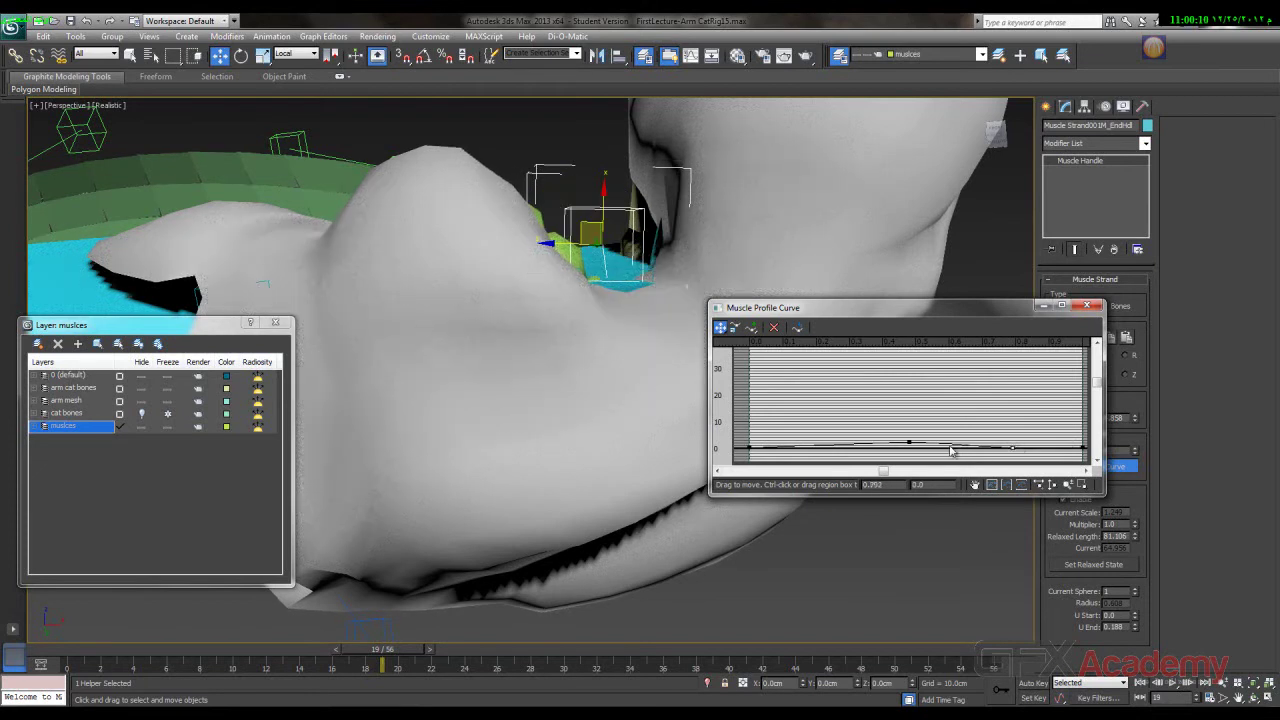
- Scale the profile curve's peak point to about 2.65, and add a point raised to about 0.67, 2.97
left_click(737, 330)
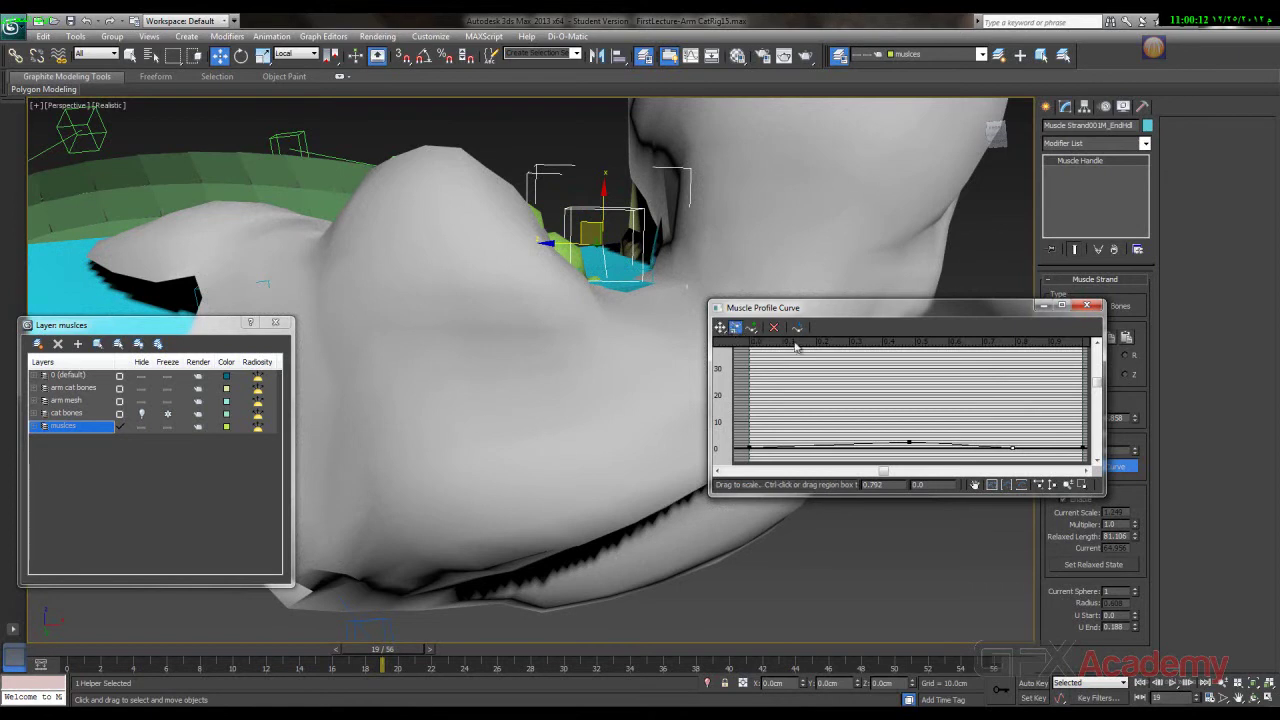
mouse_move(930, 428)
left_mouse_down()
mouse_move(901, 455)
mouse_move(928, 434)
mouse_move(873, 441)
left_mouse_up()
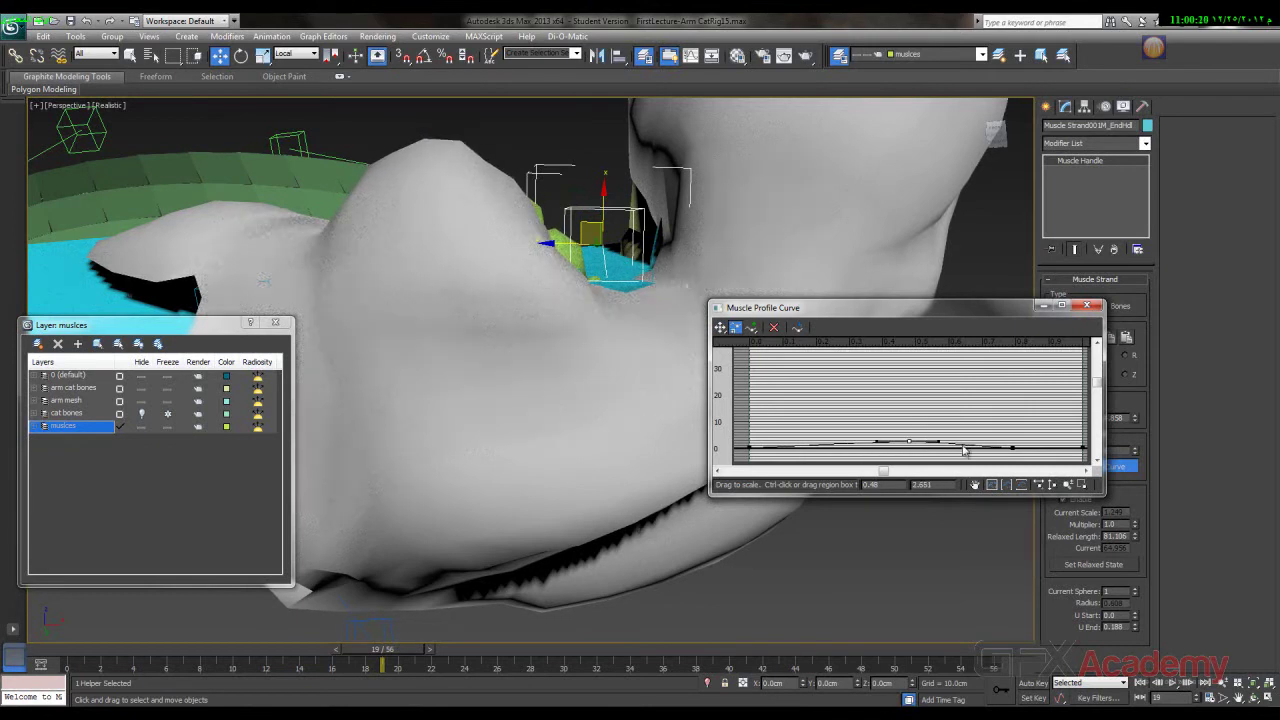
left_click(751, 327)
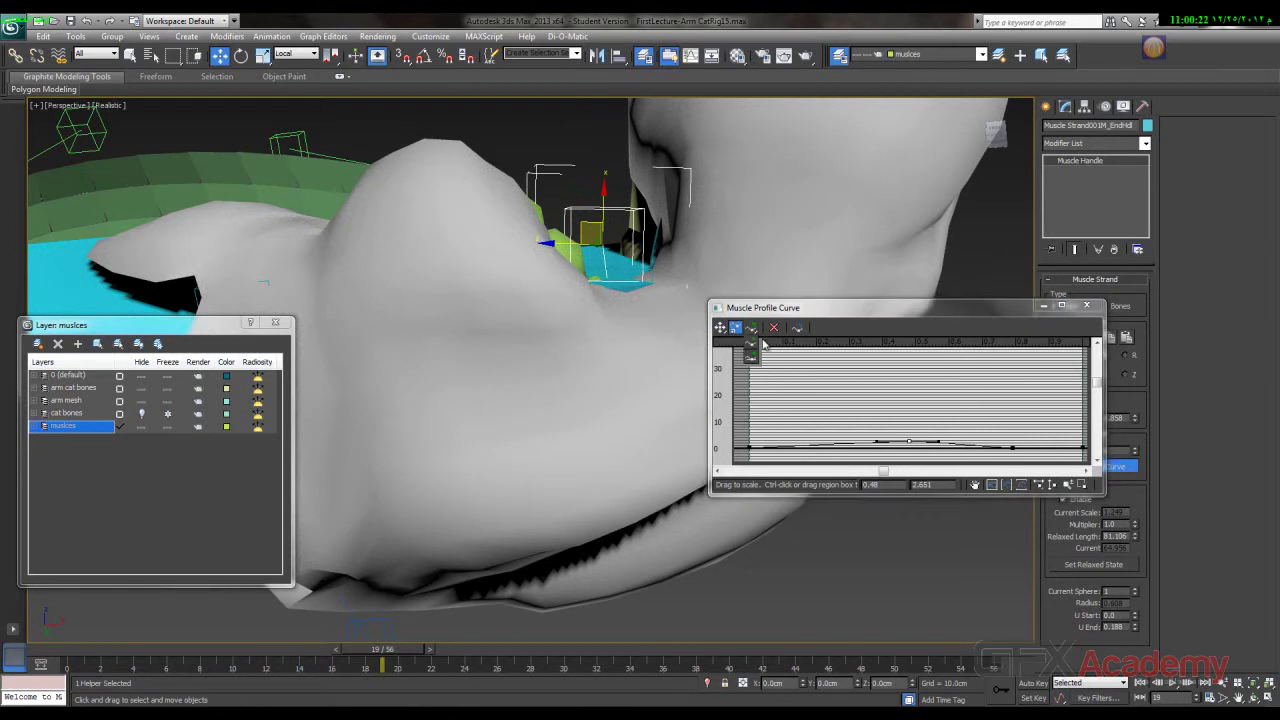
left_click(972, 446)
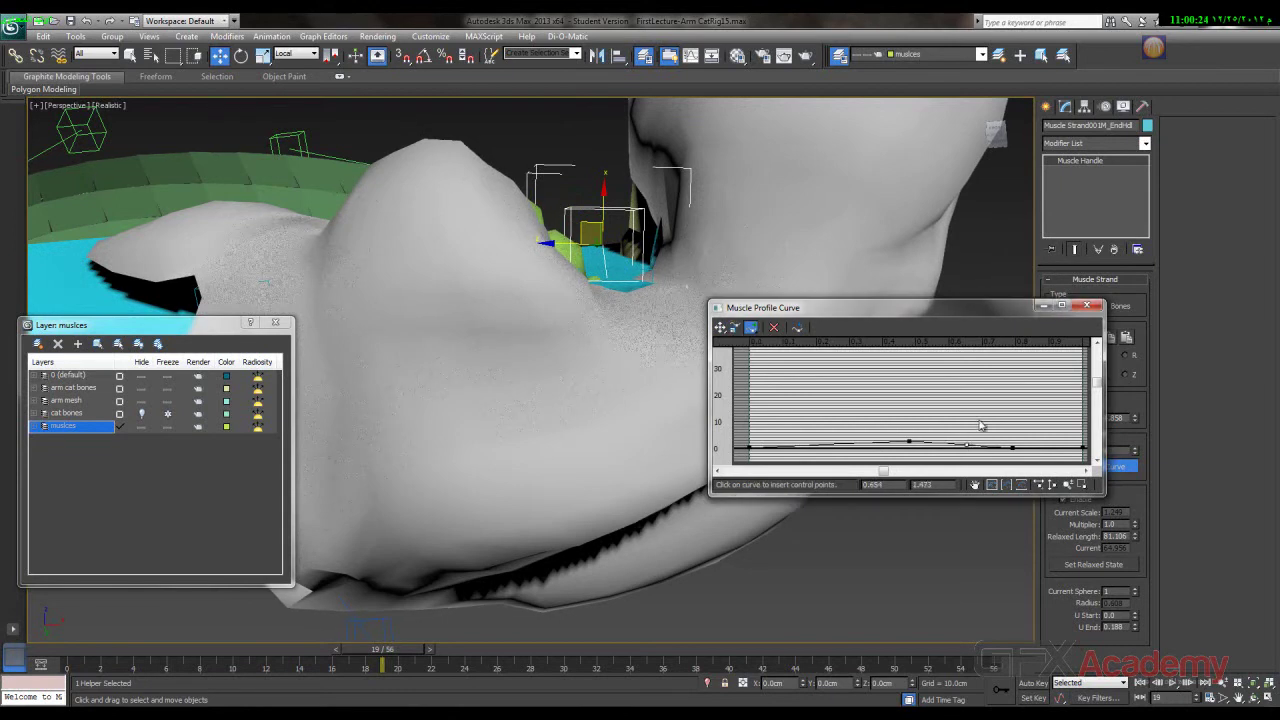
left_click(719, 327)
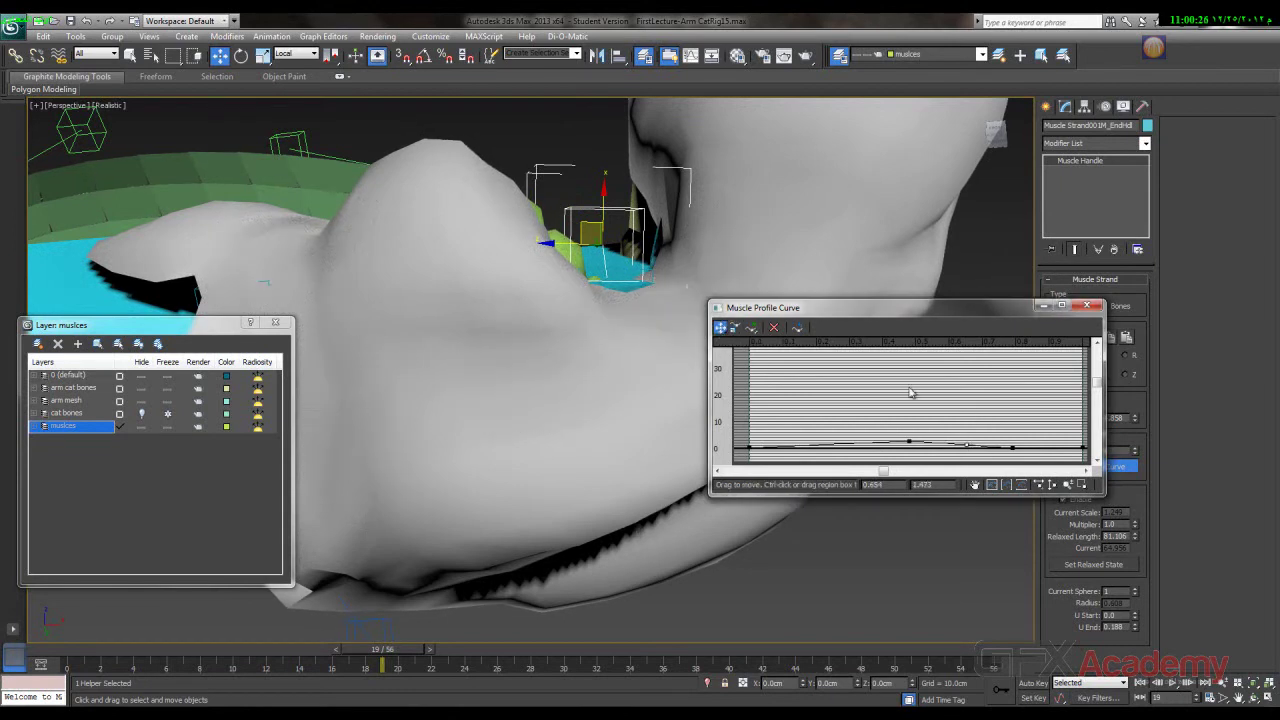
left_click_drag(995, 448, 934, 466)
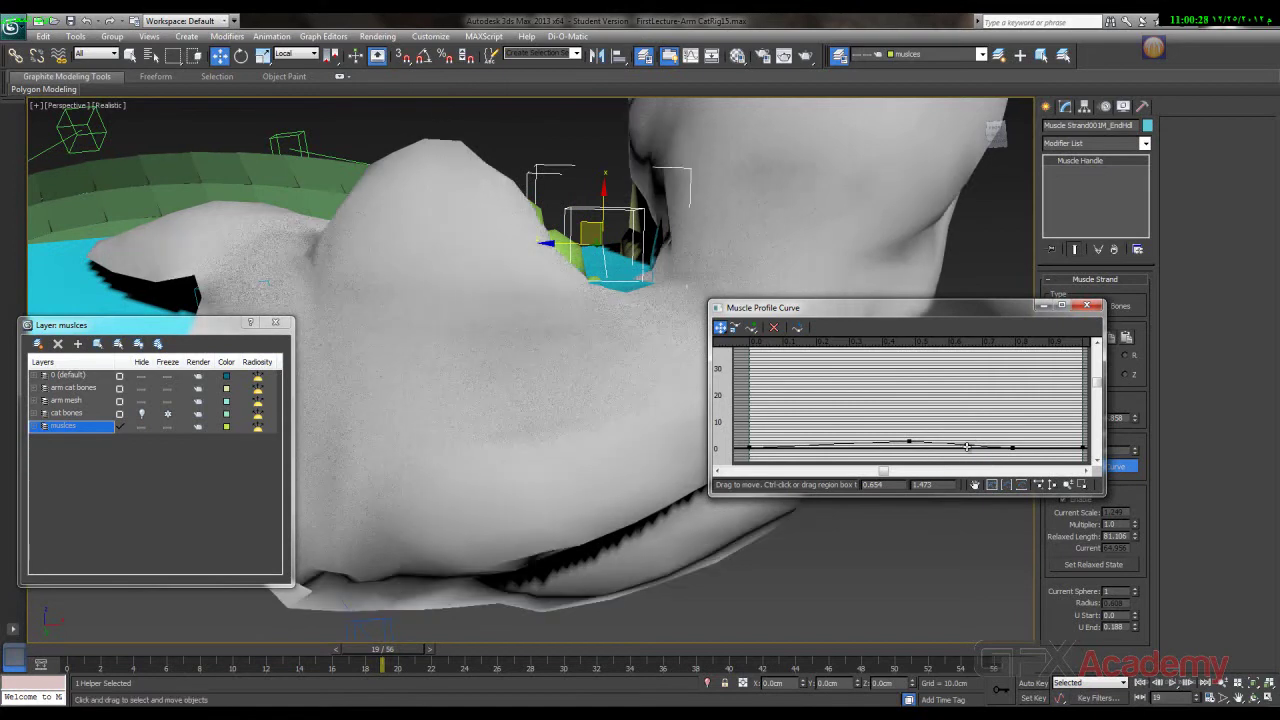
left_click_drag(967, 446, 970, 443)
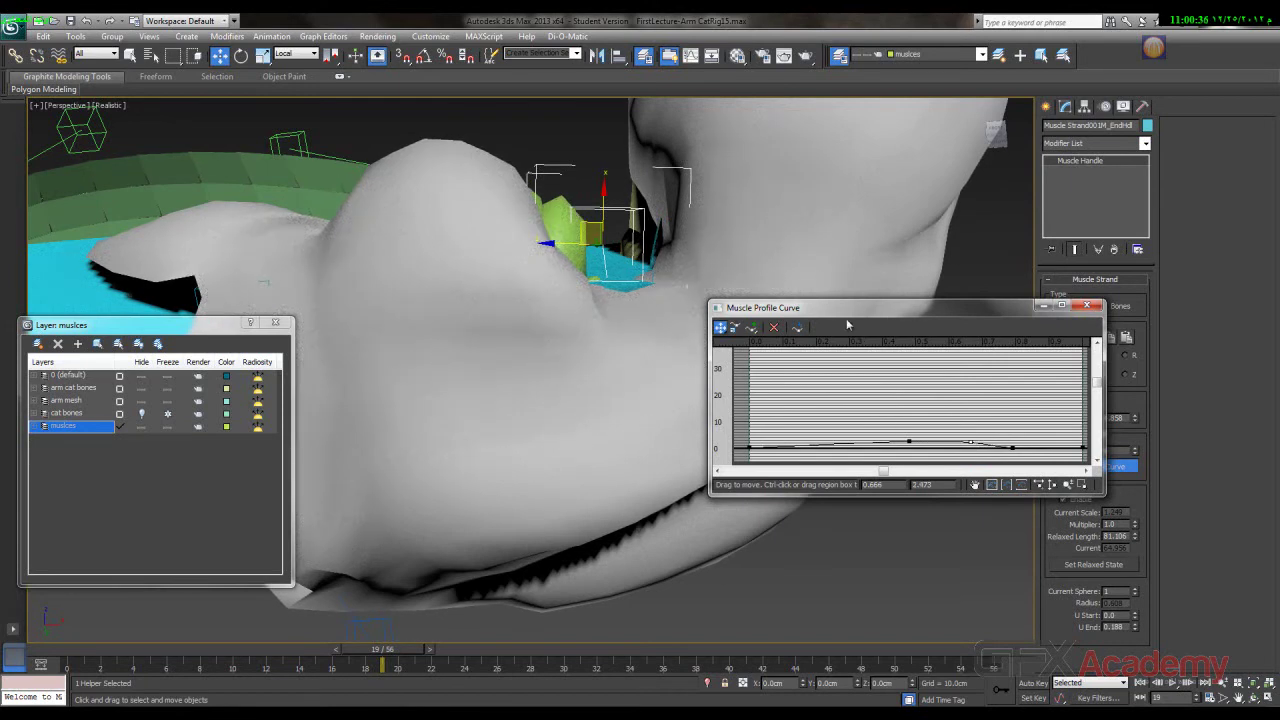
left_click(1087, 305)
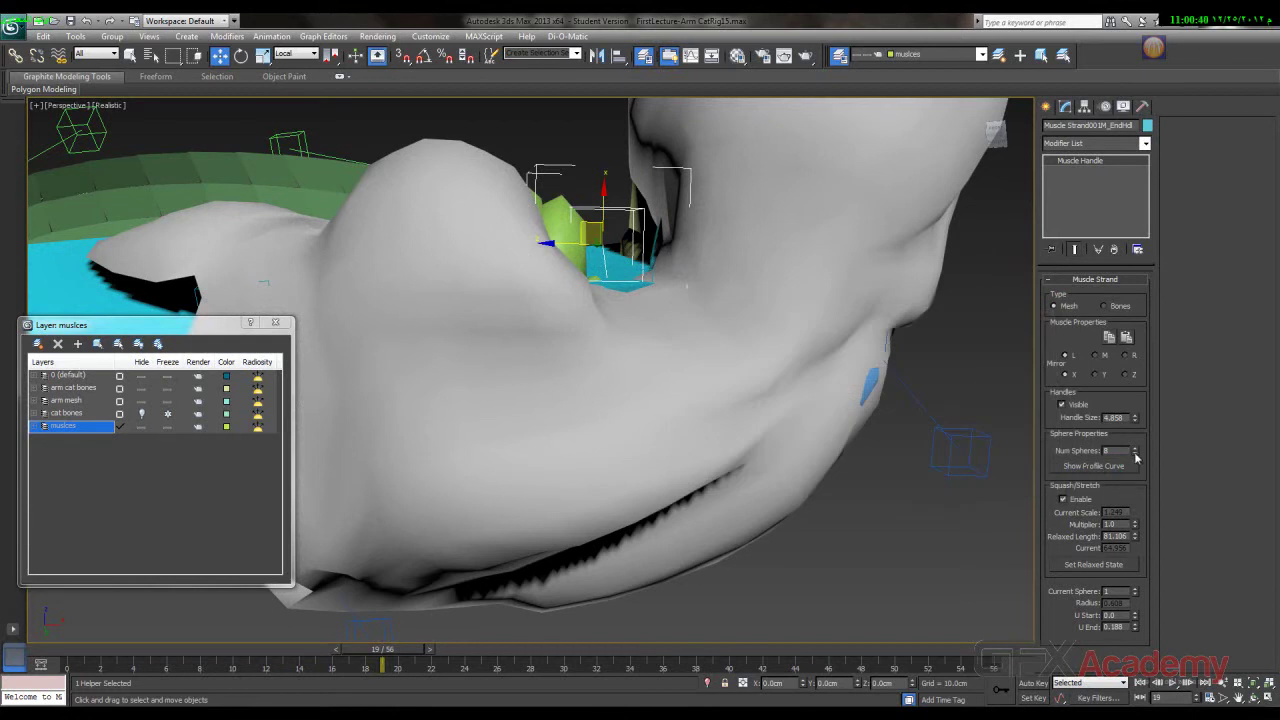
- Change the muscle's number of spheres to 7 and back to 8, and scrub to frame 23 to check the bulge
left_click(1135, 453)
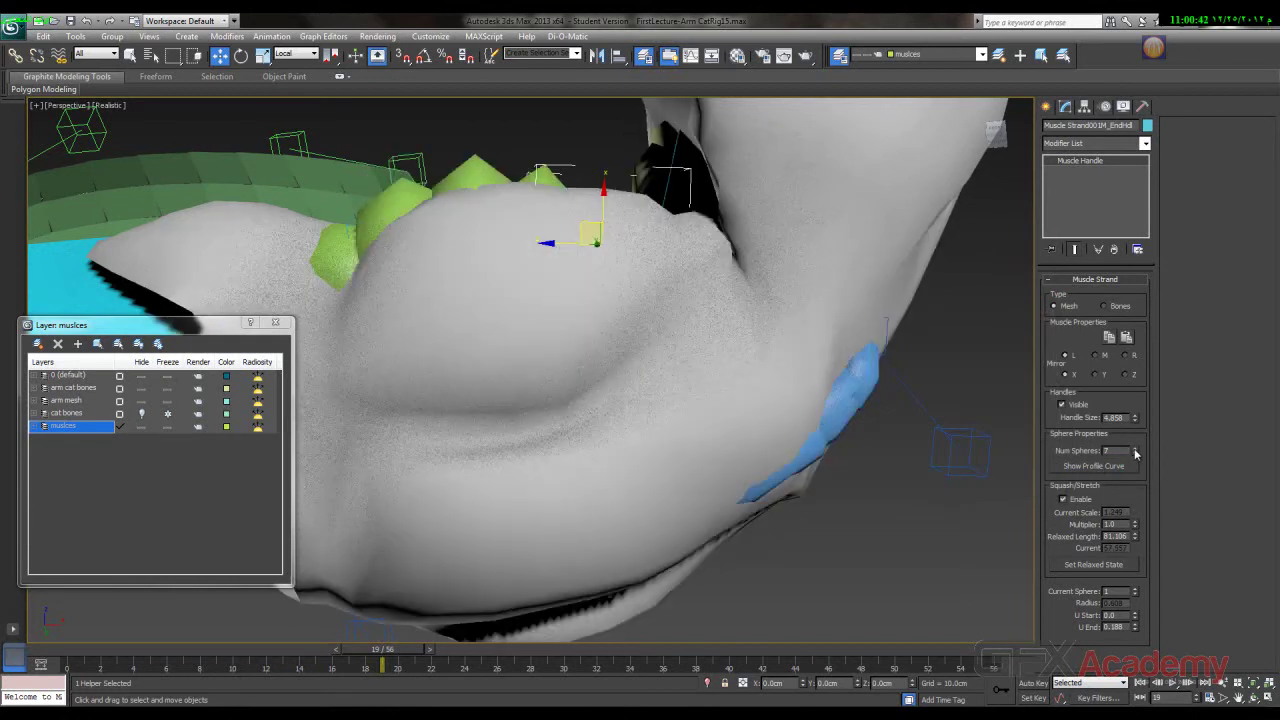
middle_click_drag(594, 259, 612, 296, "alt")
left_click_drag(425, 655, 483, 623)
key("w")
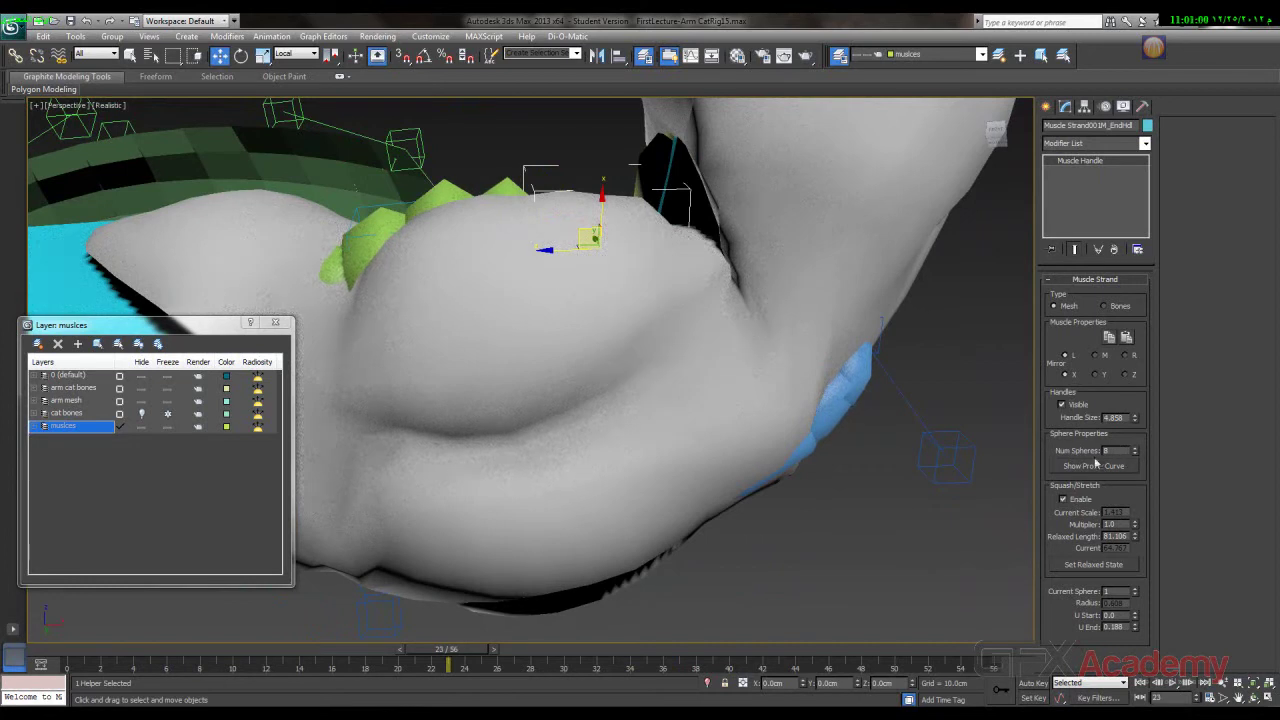
- Rewind to frame 0, select Muscle Strand001 and show mesh edges to examine how the muscle sits against the arm surface
left_click_drag(437, 656, 57, 650)
middle_click_drag(545, 340, 542, 307, "alt")
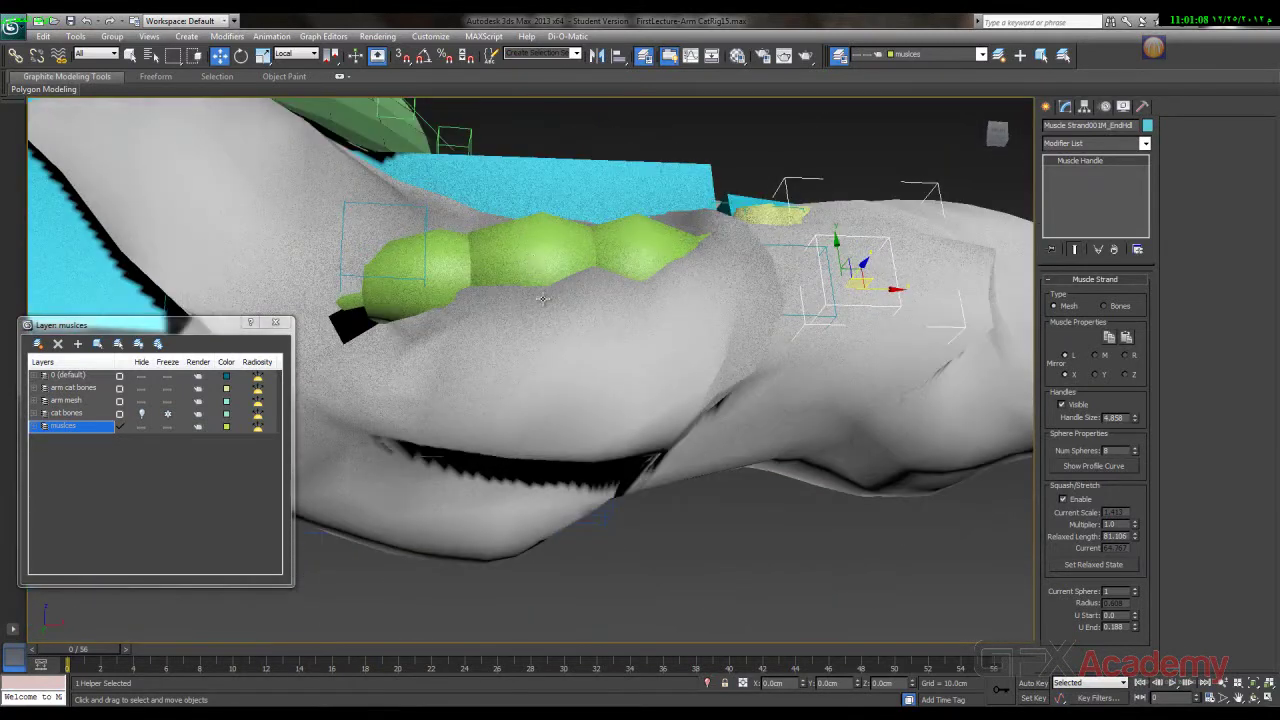
left_click(534, 261)
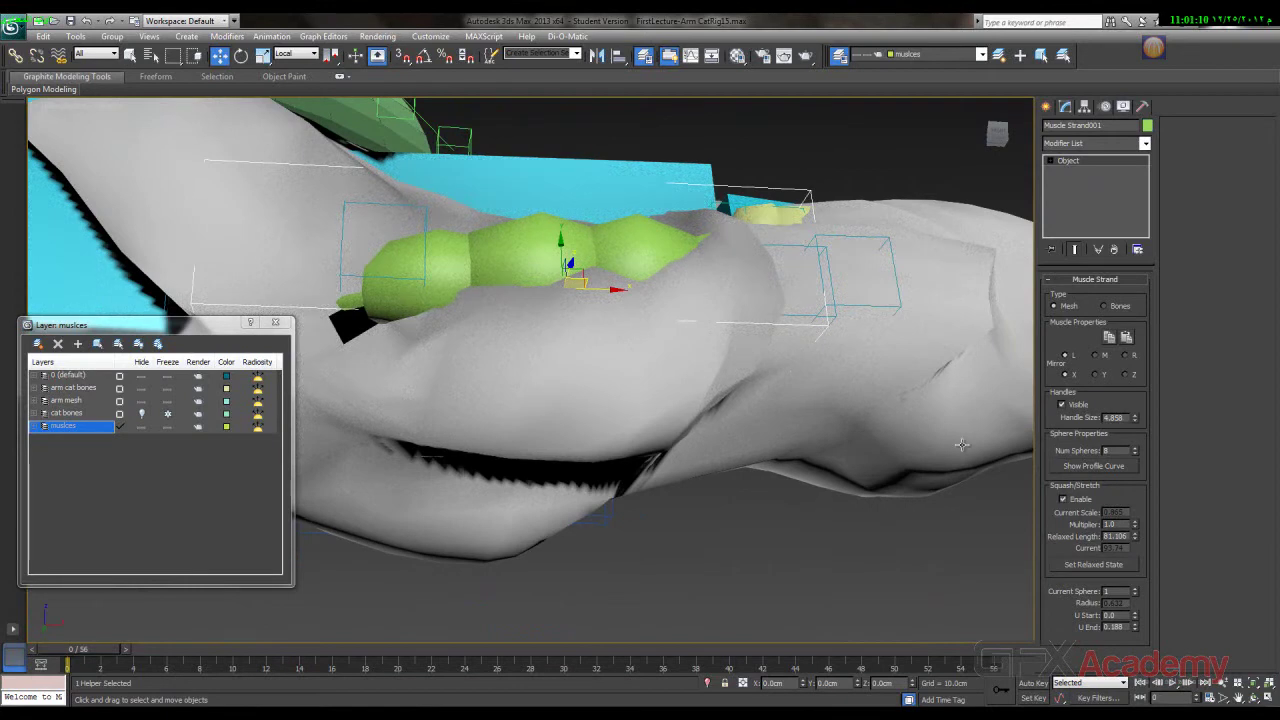
key("F4")
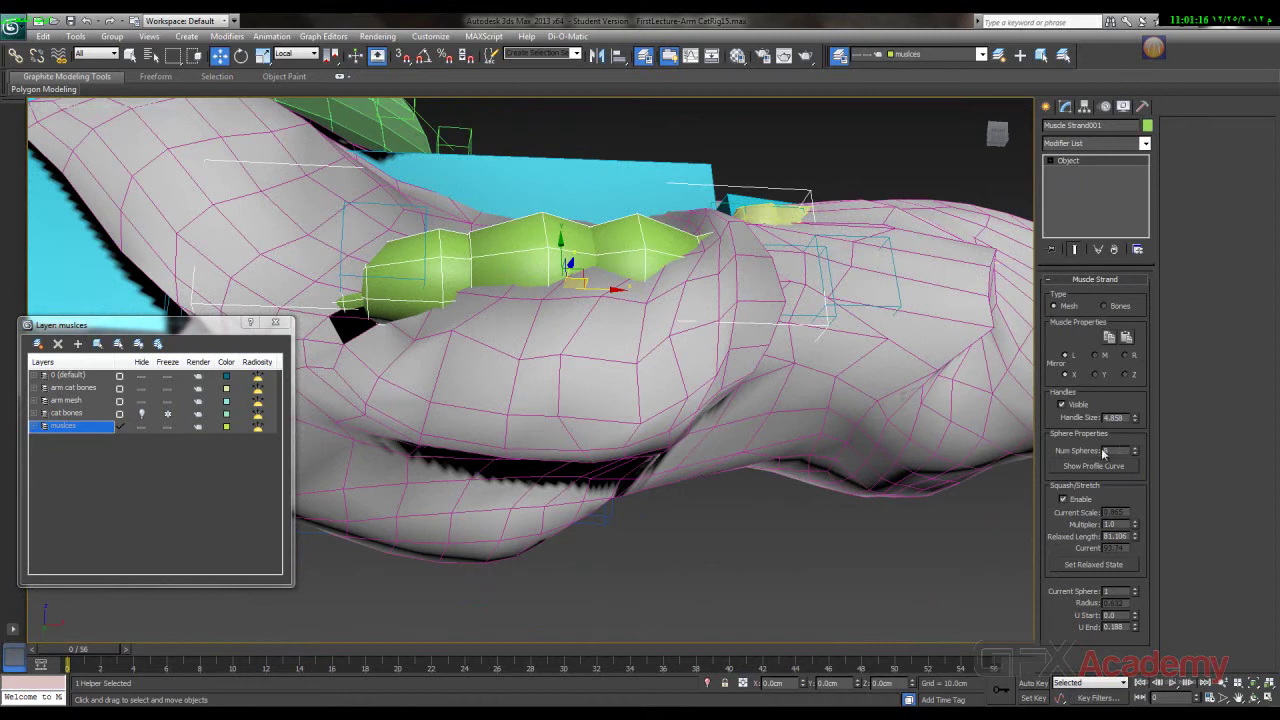
middle_click_drag(607, 291, 600, 262, "alt")
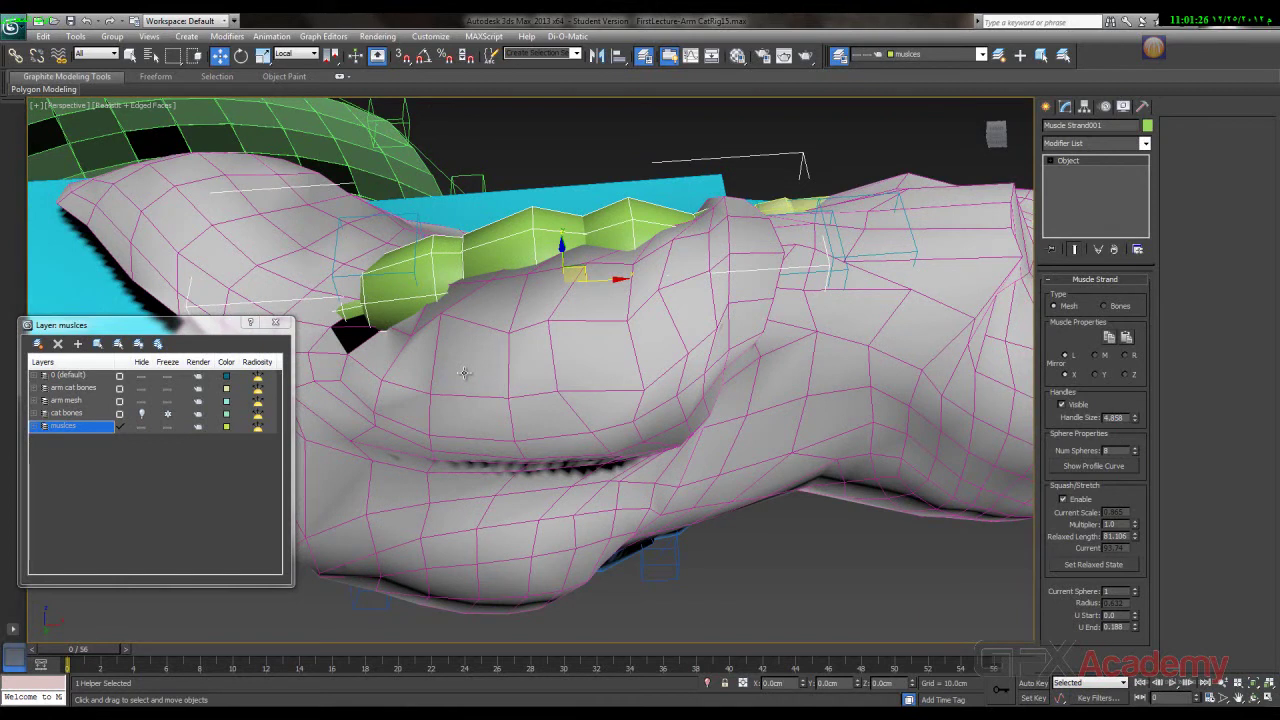
middle_click_drag(391, 302, 612, 265, "alt")
middle_click_drag(767, 252, 684, 227, "alt")
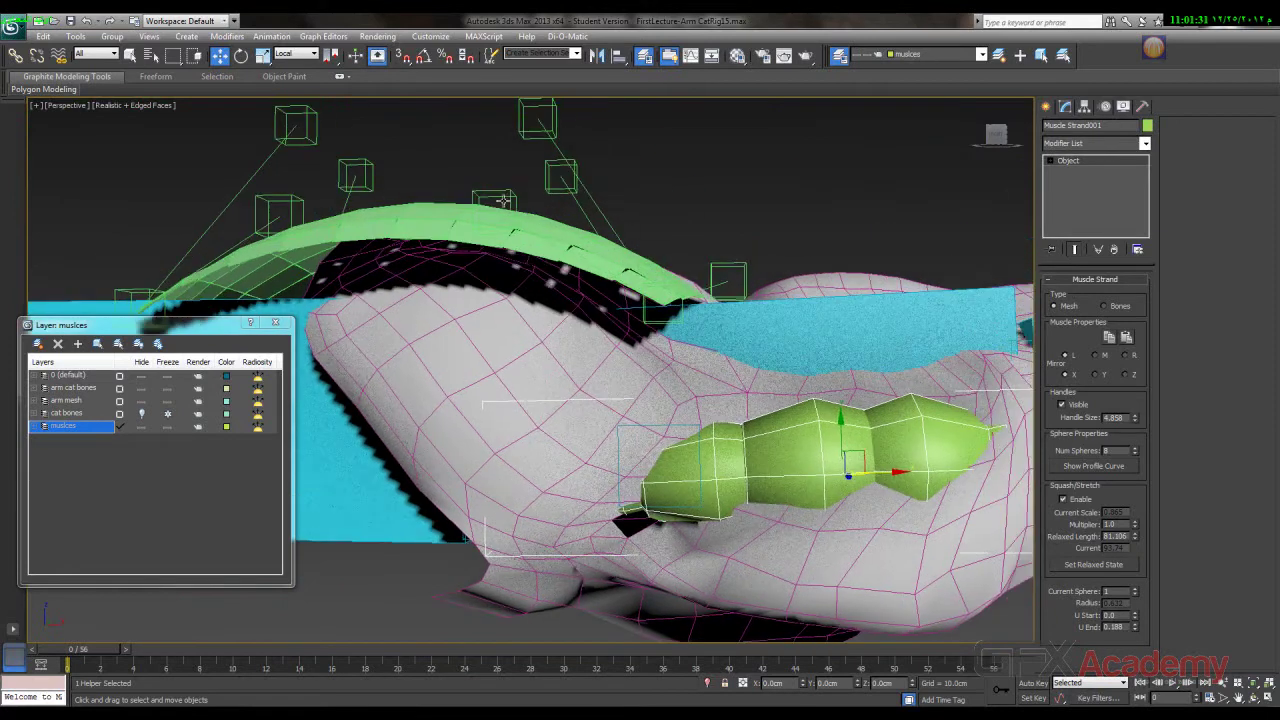
- Move the middle segment of the green shoulder muscle CATMuscle001 slightly down towards the arm
left_click(437, 208)
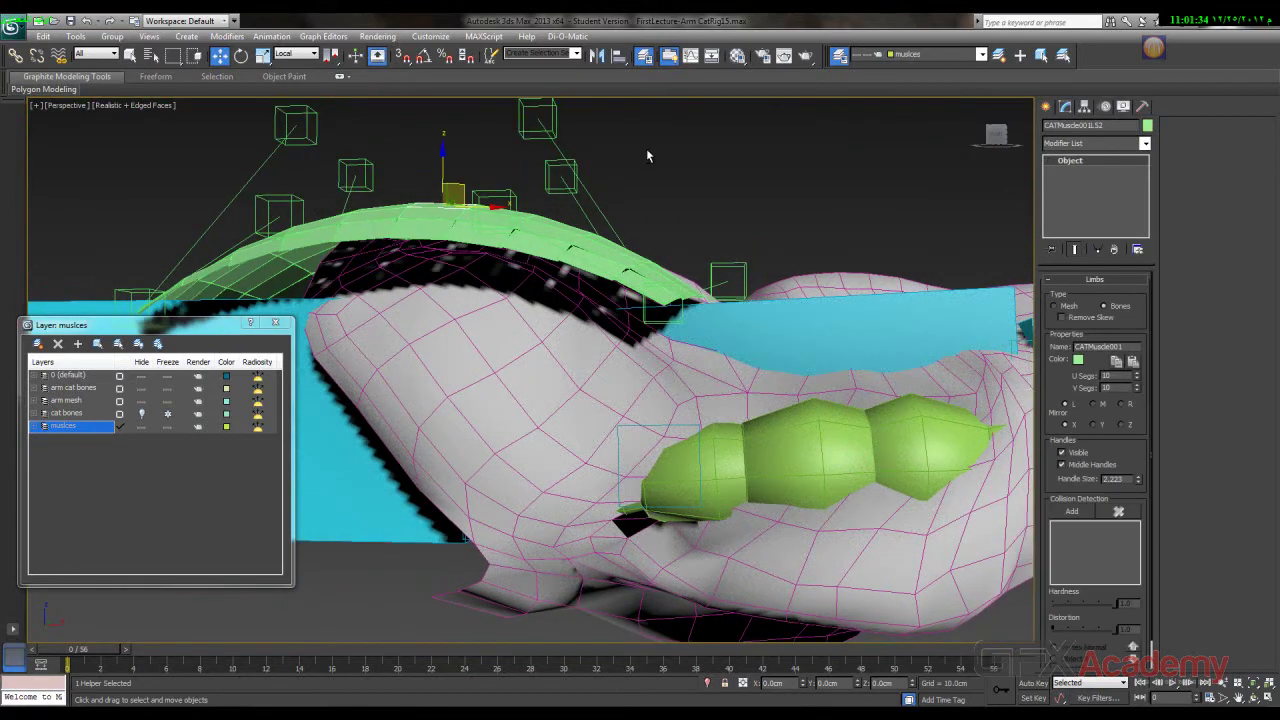
left_click_drag(449, 166, 446, 192)
middle_click_drag(669, 199, 816, 364, "alt")
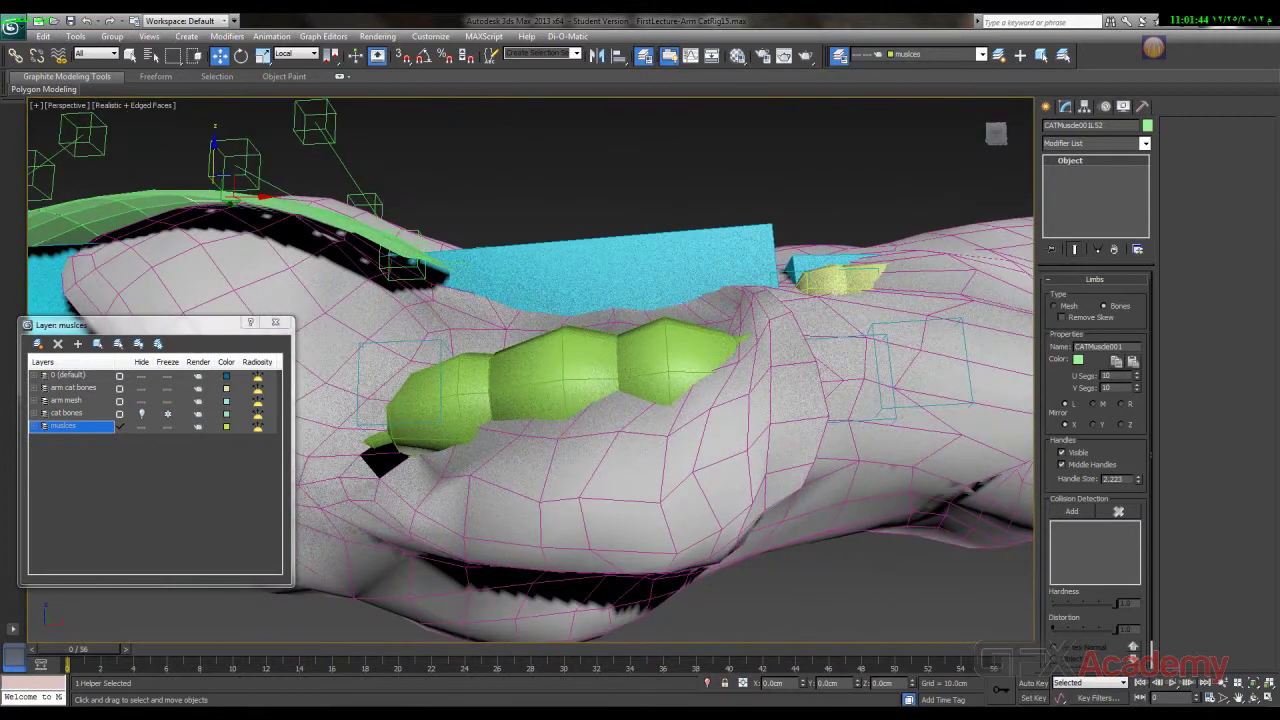
- Scrub to frame 9 and hide the muslces layer to examine the arm mesh on its own
left_click_drag(72, 653, 218, 647)
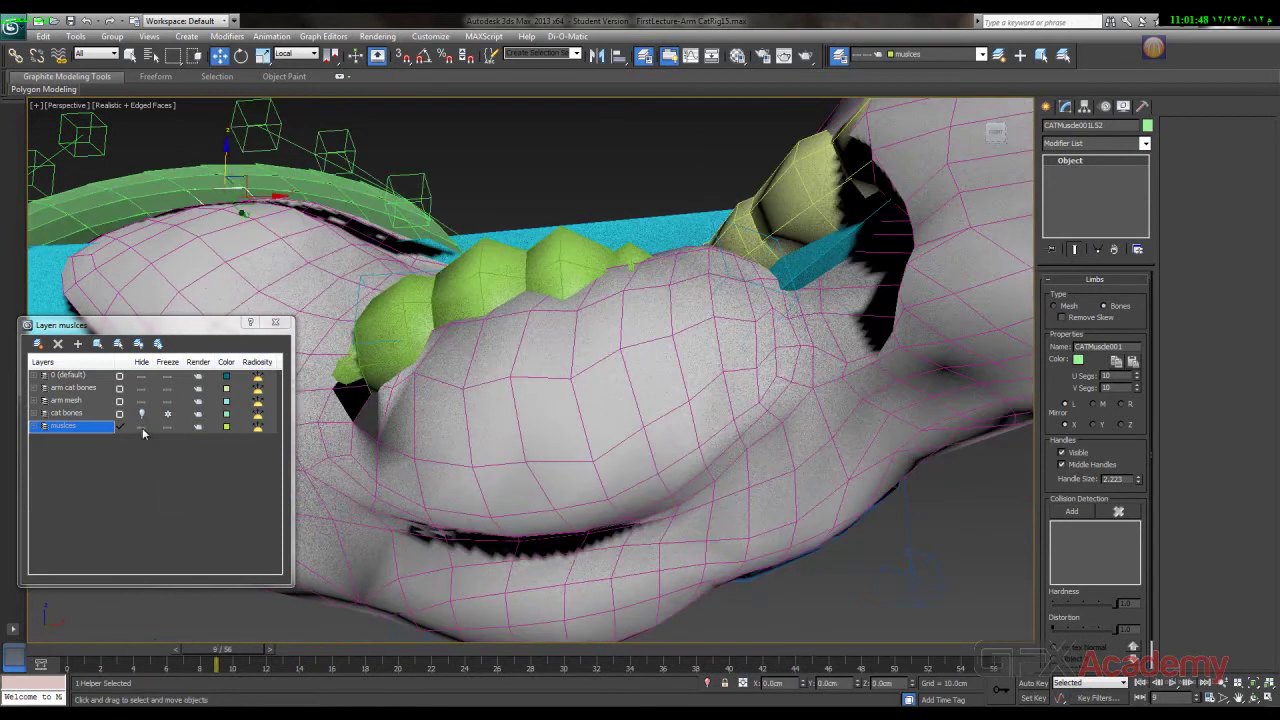
left_click(141, 427)
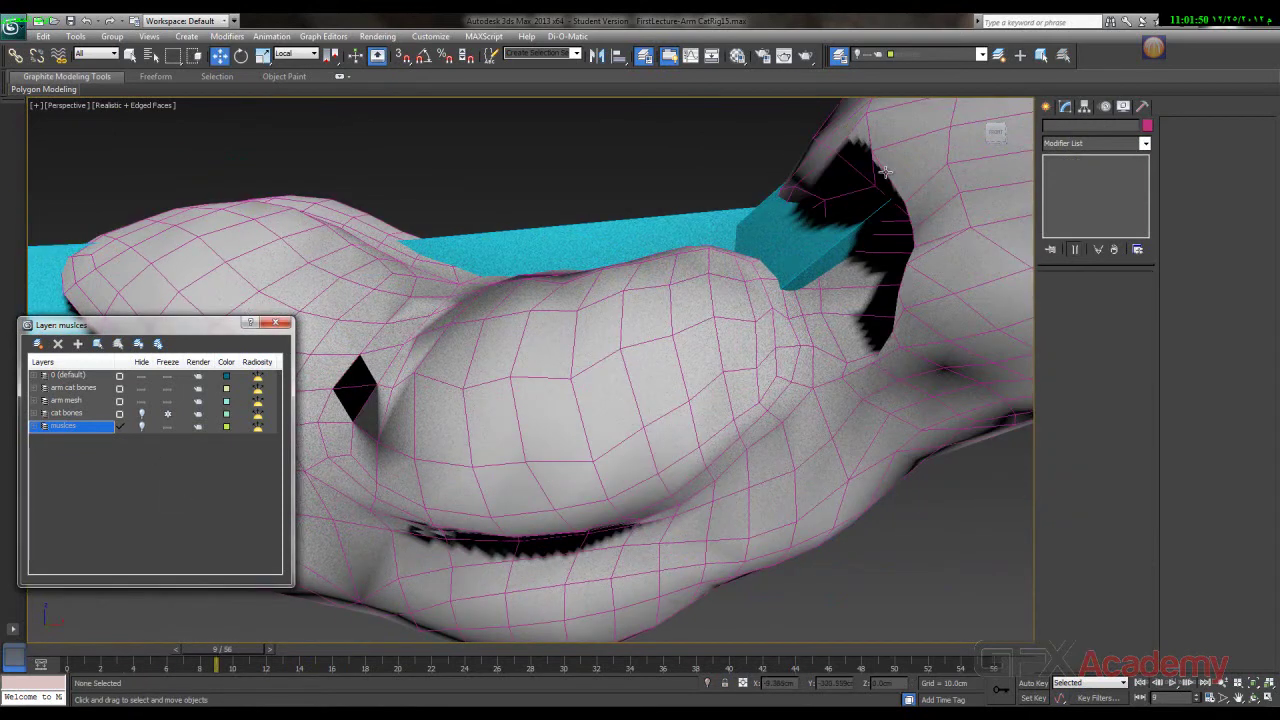
middle_click_drag(741, 381, 588, 471, "alt")
scroll(586, 460, "down", 4)
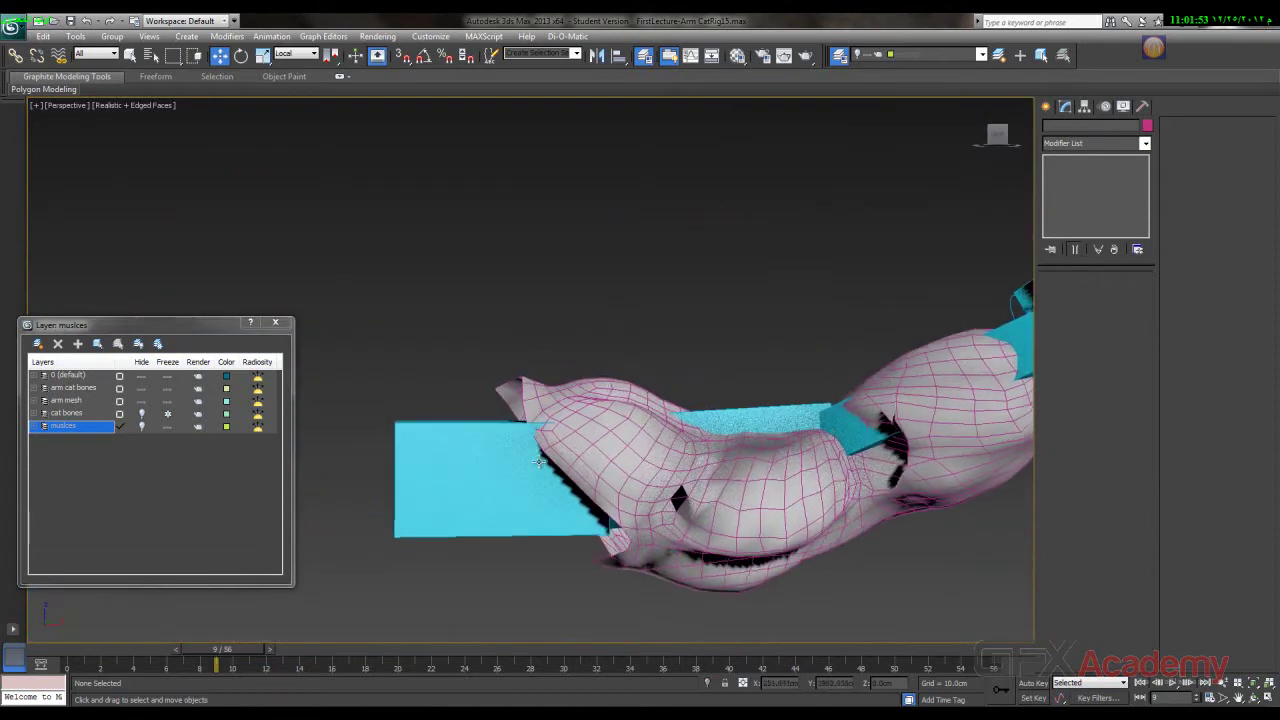
- Select the LeftArm mesh and remove the Skin Wrap modifier from above its Skin modifier
left_click(608, 444)
left_click(1113, 251)
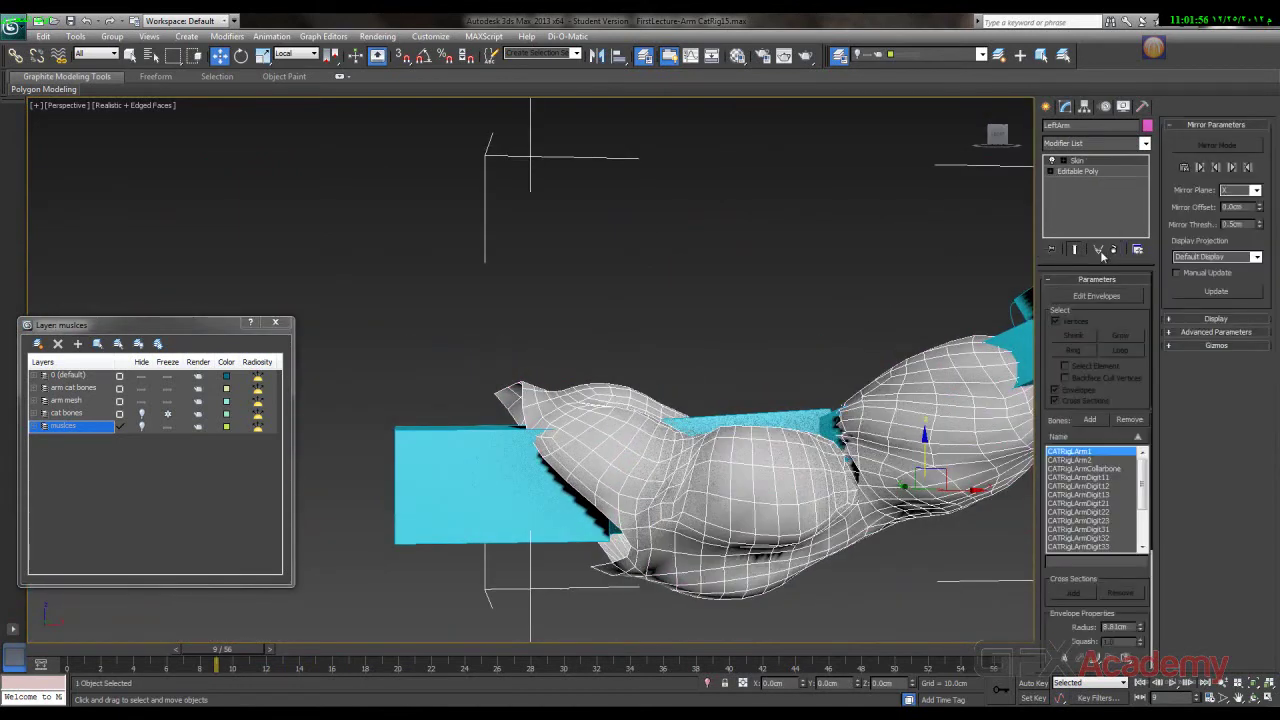
middle_click_drag(679, 442, 589, 437, "alt")
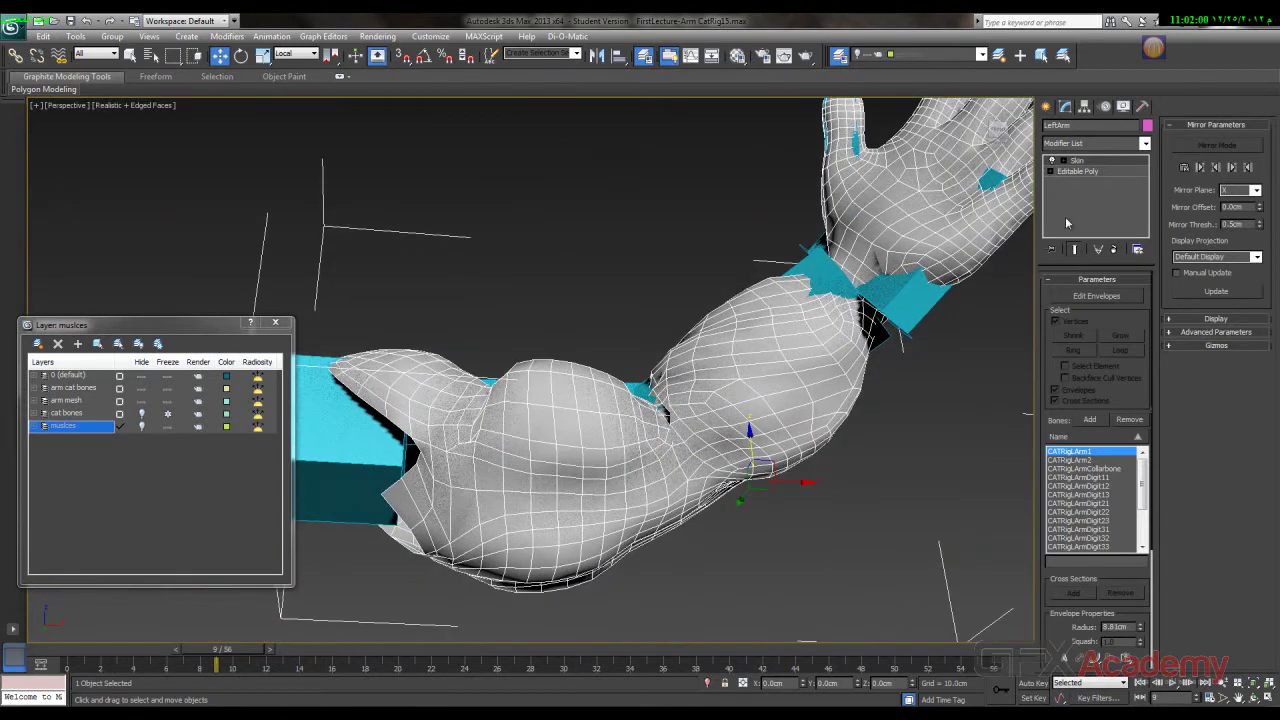
- Add a Skin Morph modifier on top of the LeftArm mesh's Skin modifier
left_click(1071, 144)
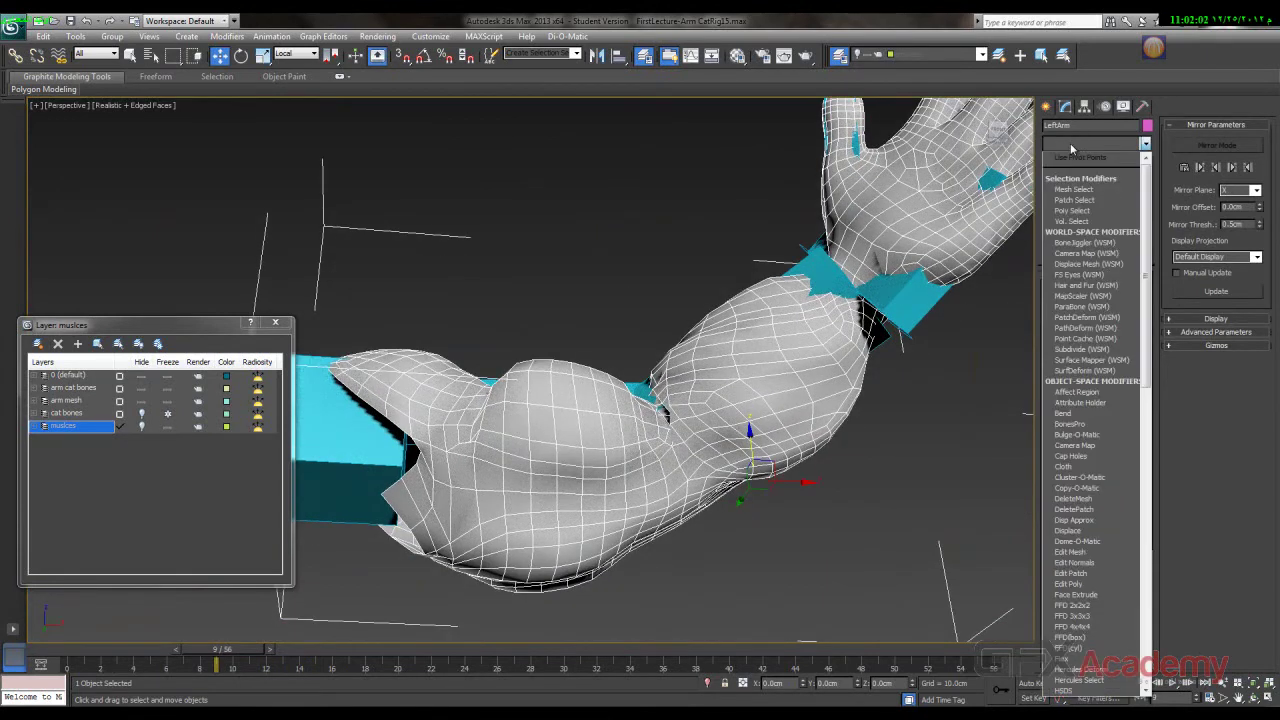
type("skin")
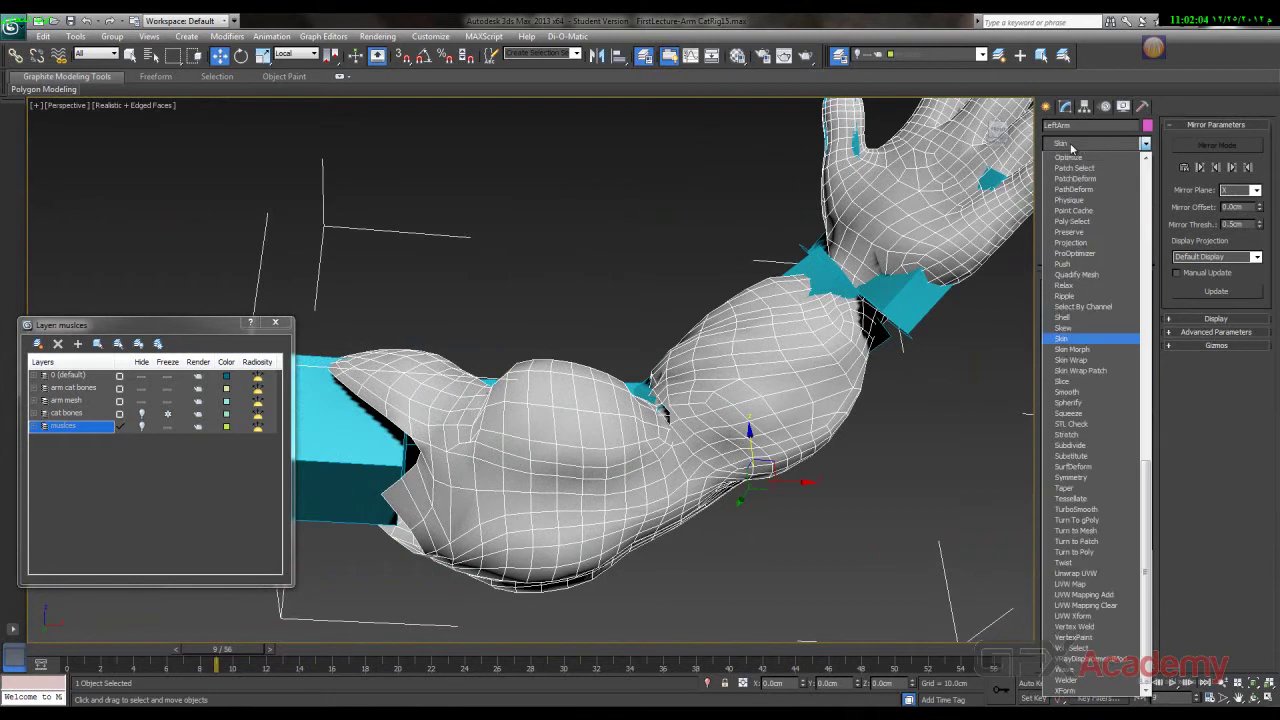
key("Down")
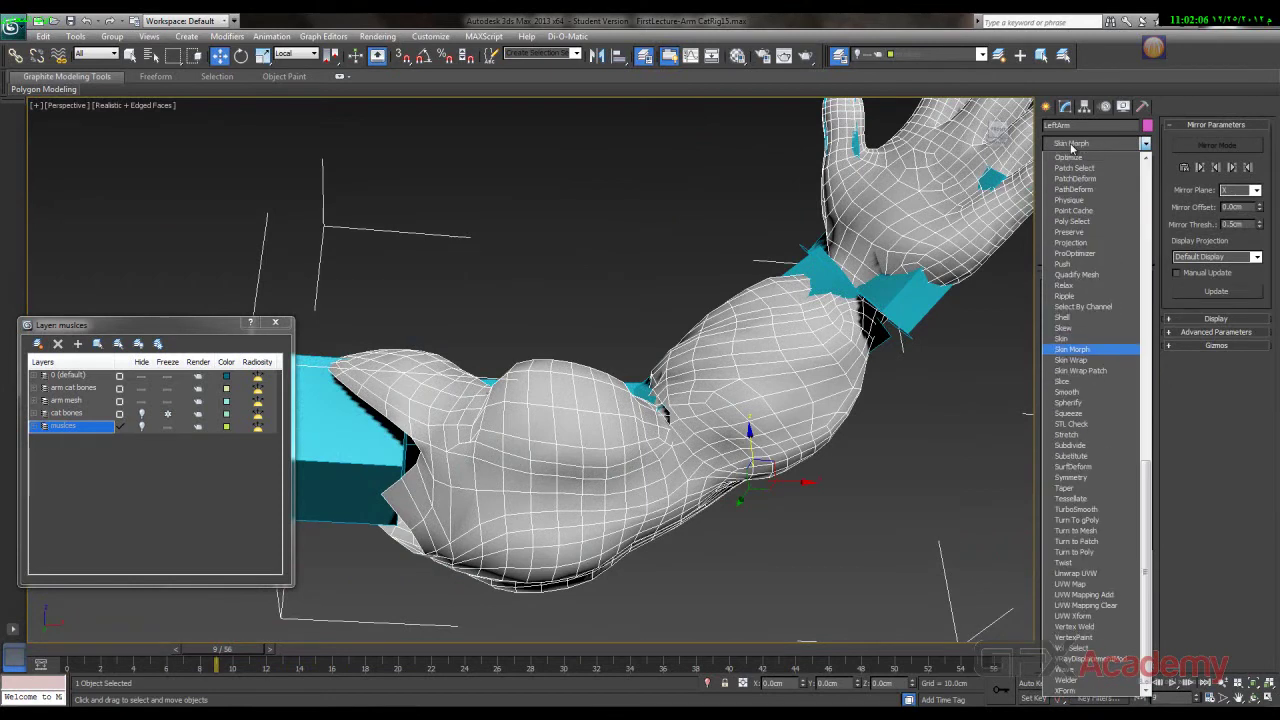
key("Return")
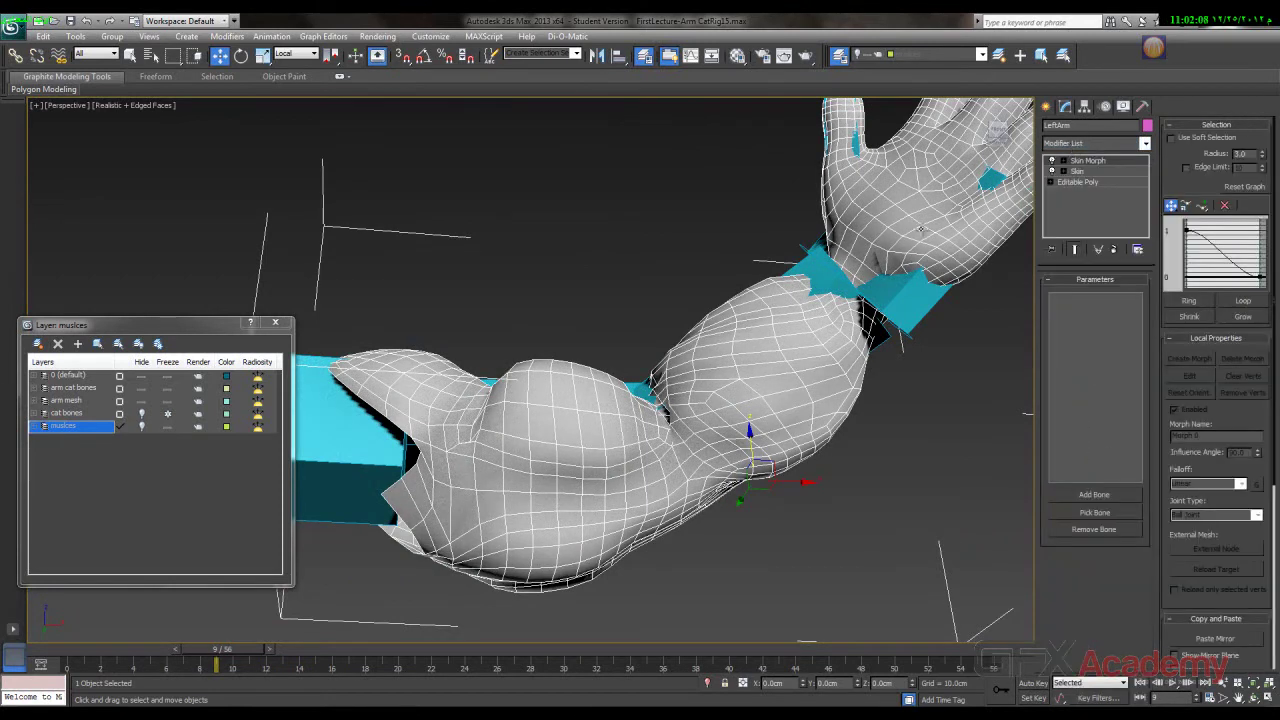
middle_click_drag(543, 445, 578, 387)
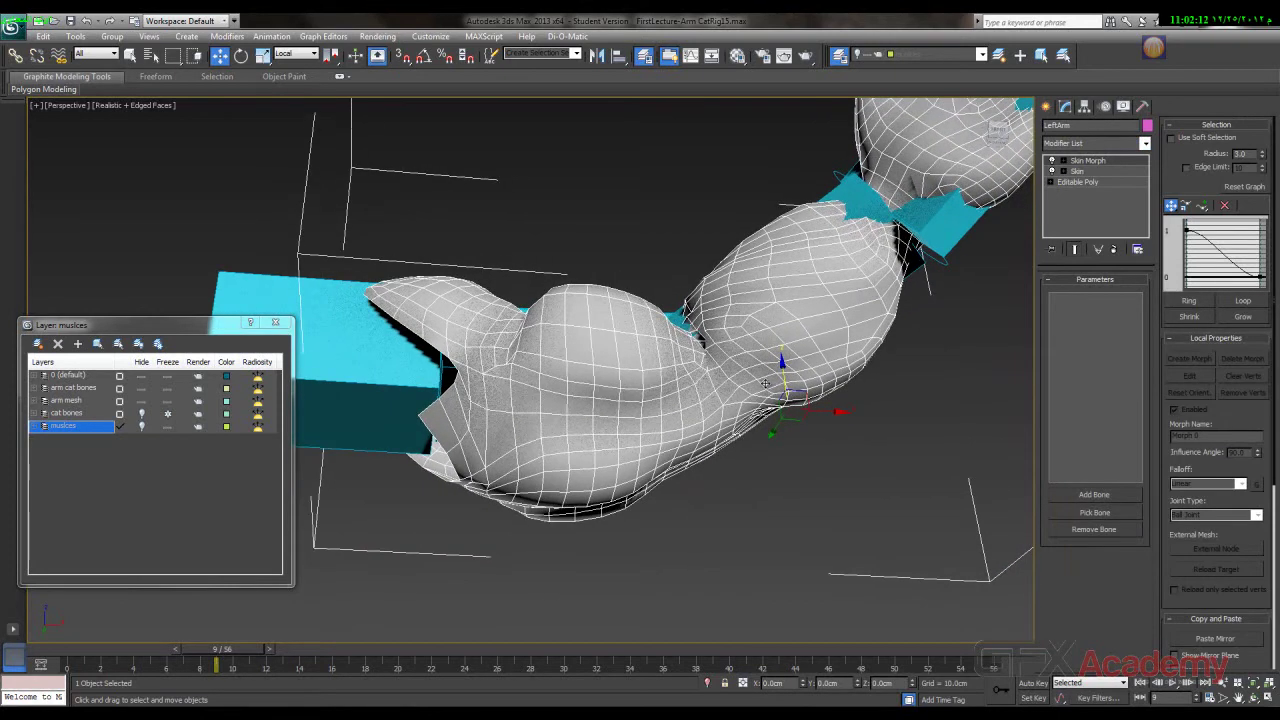
- Add CATRigLArm1 as a Skin Morph bone at frame 9 and highlight it in the bone list
left_click(1088, 495)
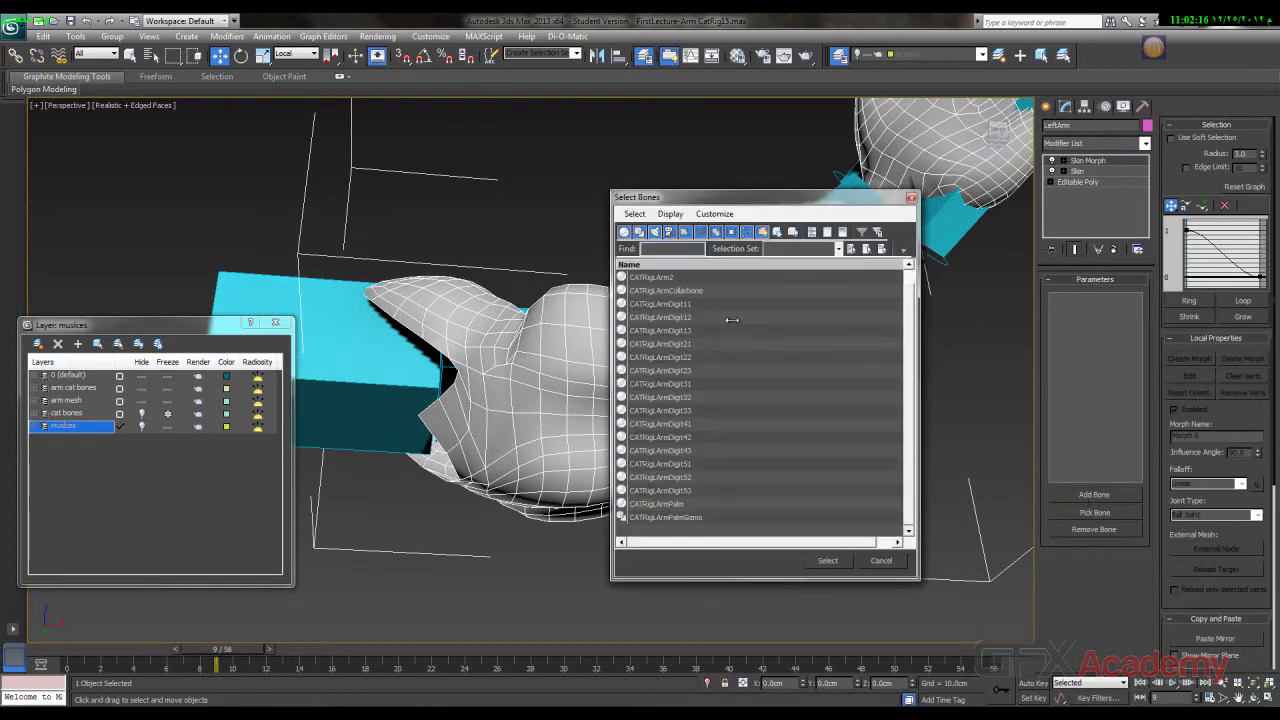
left_click_drag(782, 203, 920, 253)
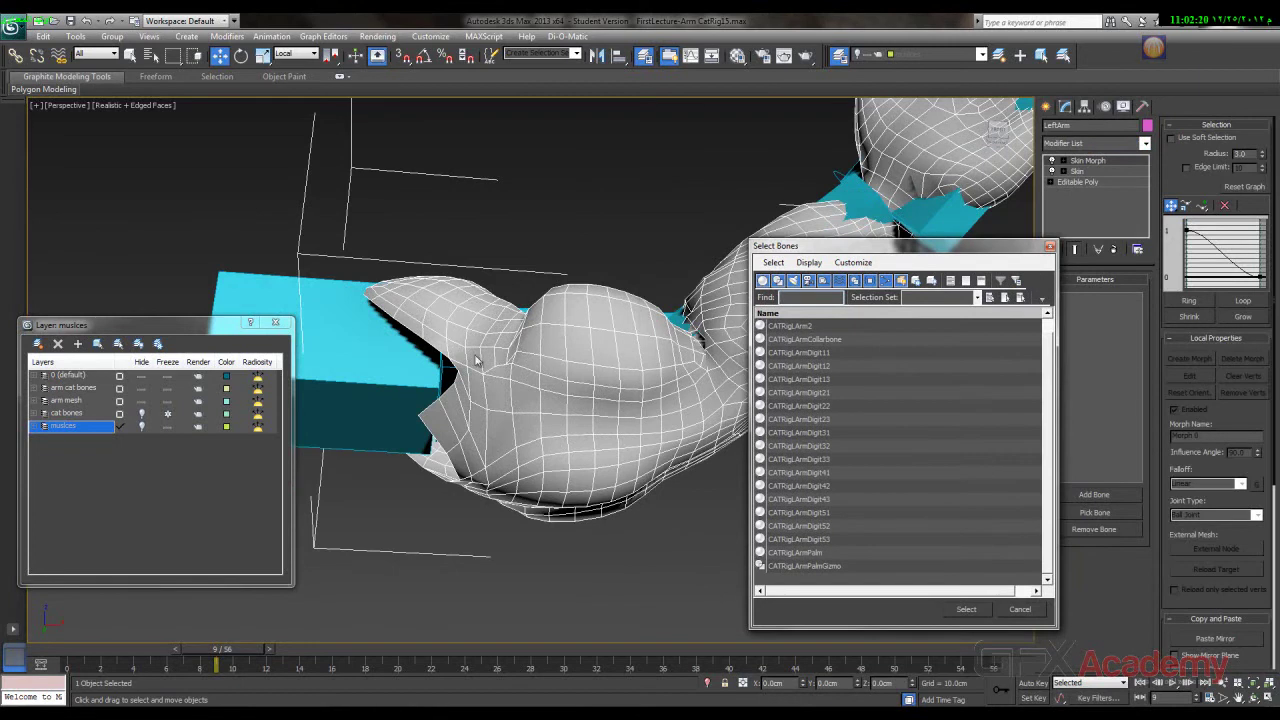
scroll(925, 336, "up", 1)
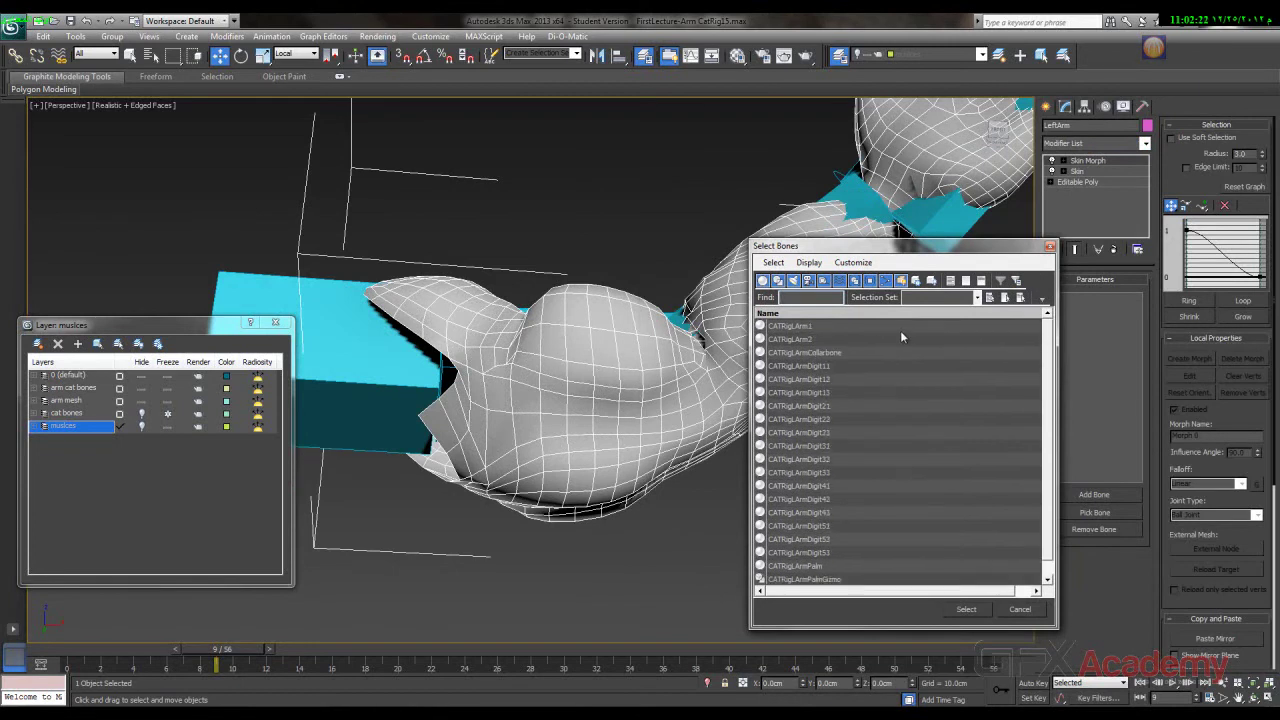
left_click(790, 328)
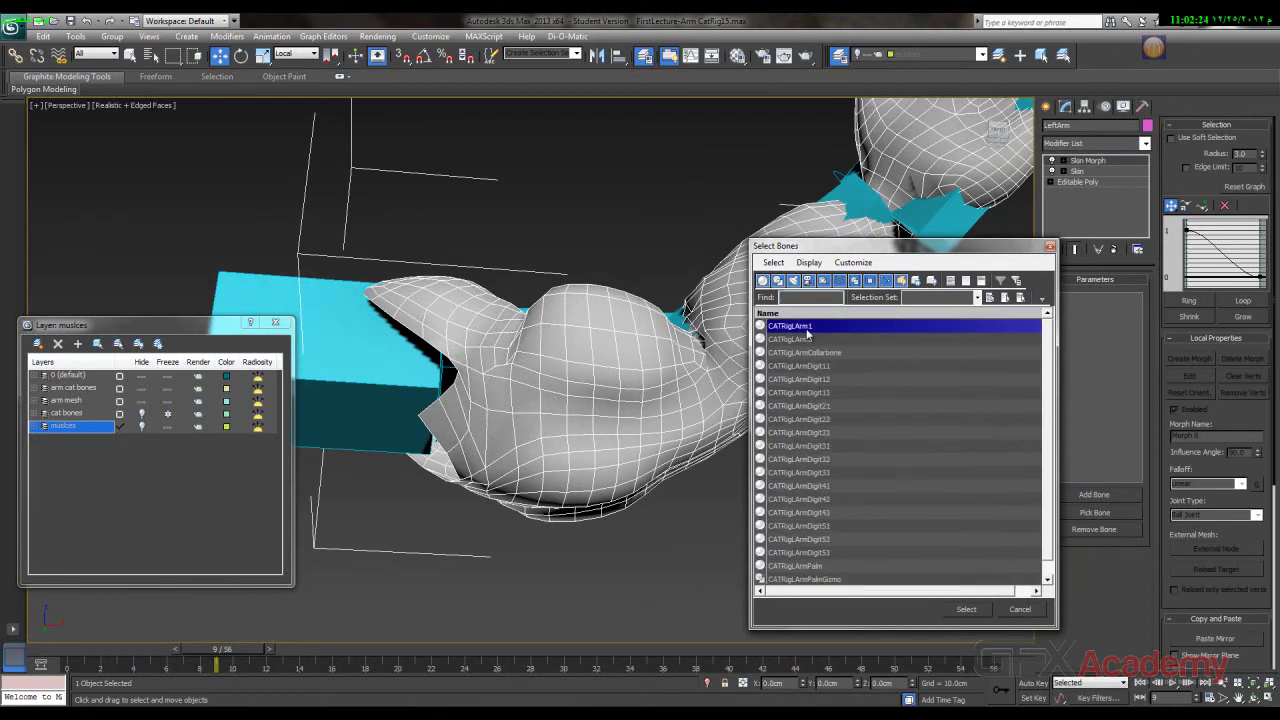
left_click(965, 609)
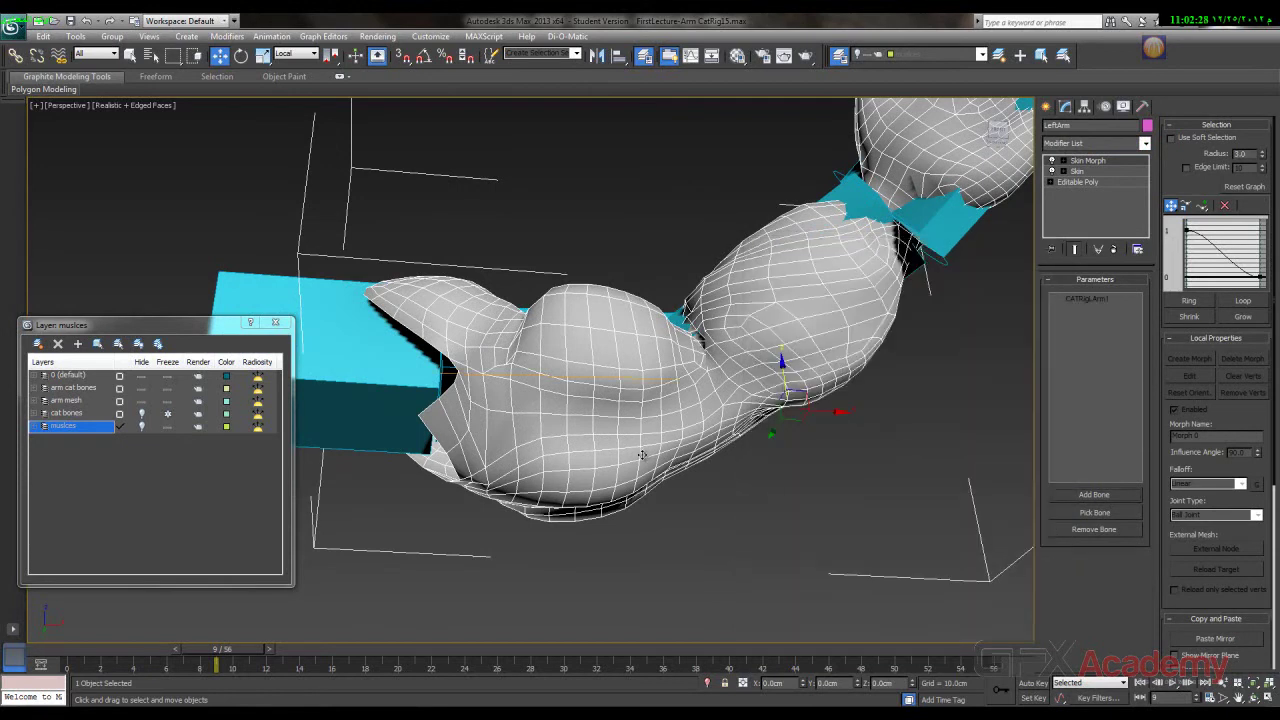
scroll(642, 449, "up", 5)
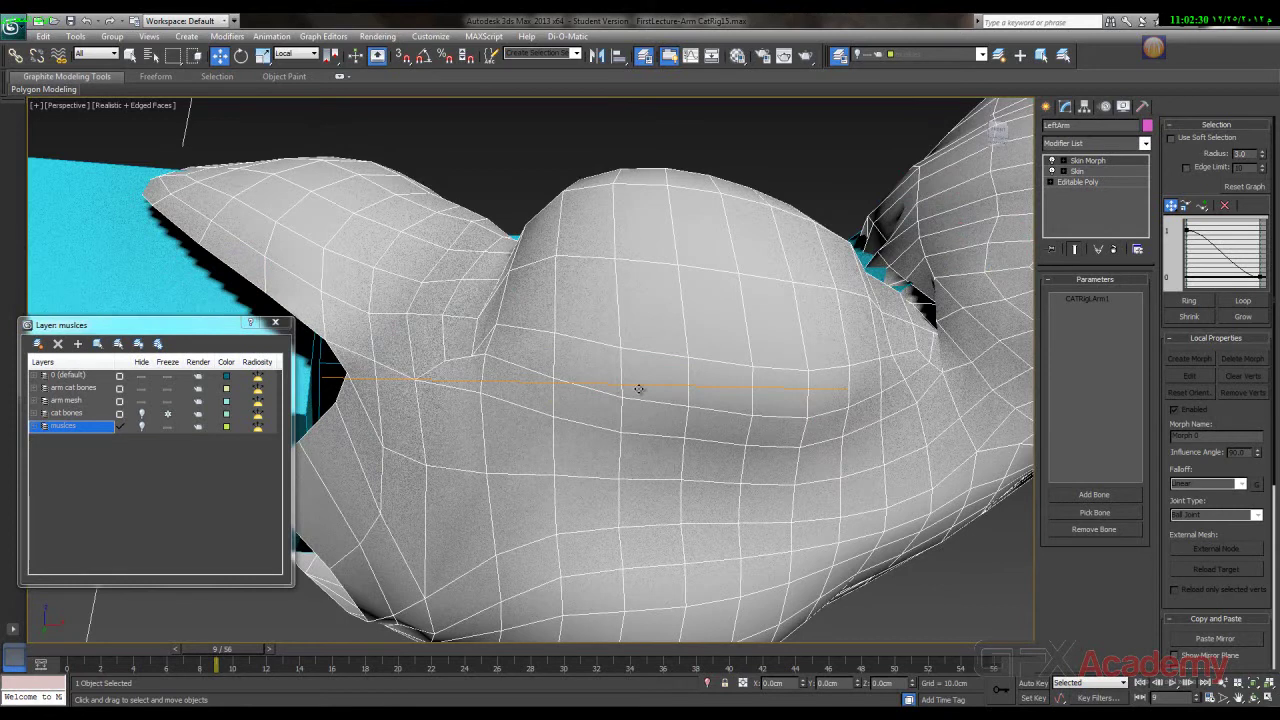
left_click(1105, 300)
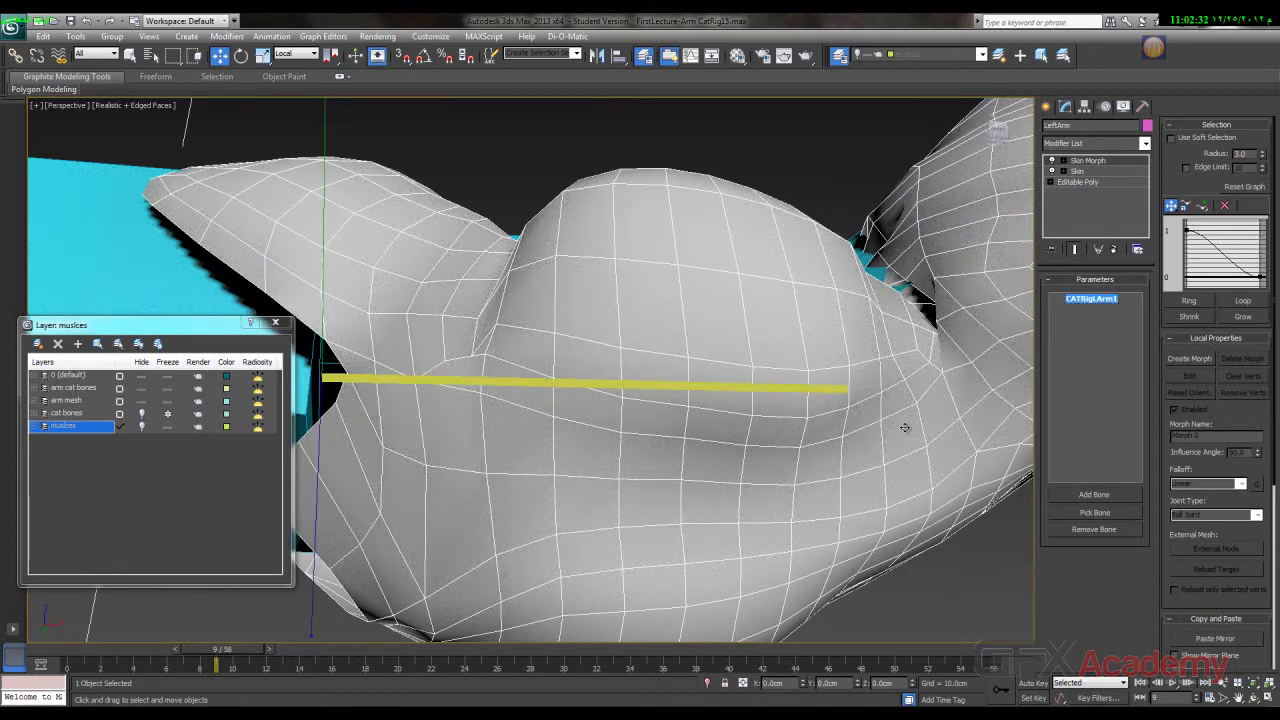
scroll(577, 476, "down", 5)
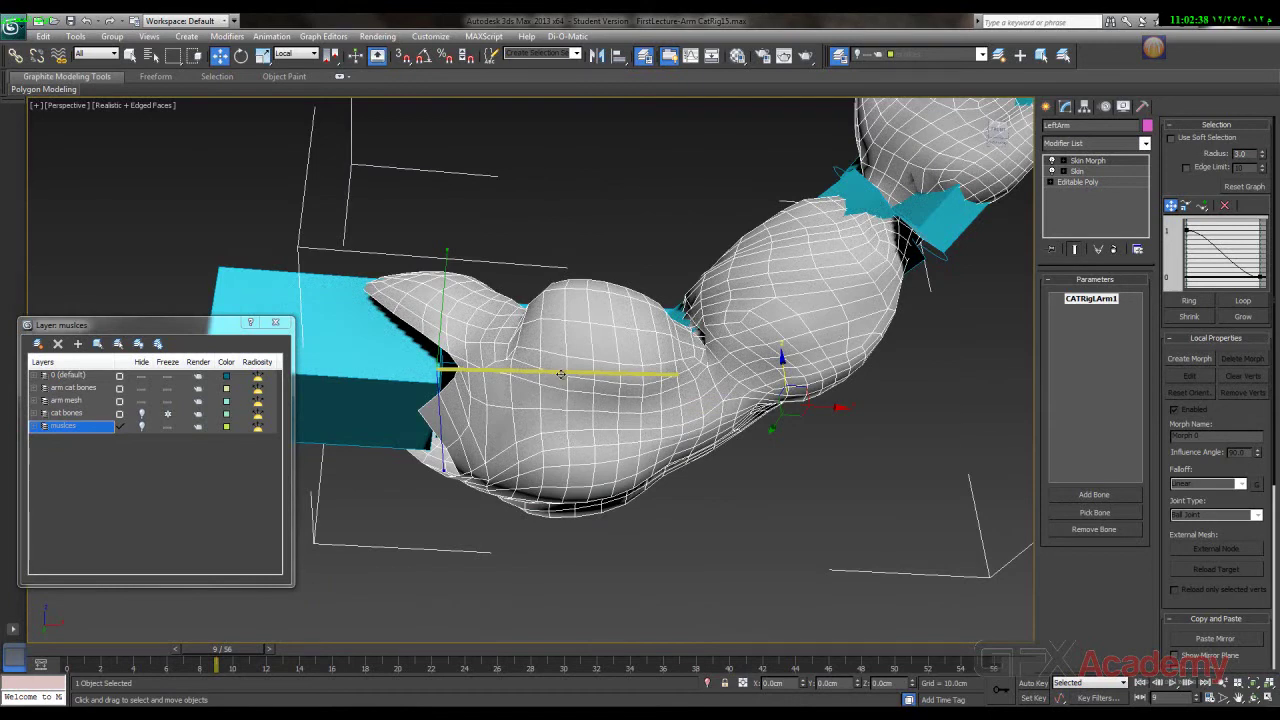
- Rewind the timeline to frame 0 and remove CATRigLArm1 from the Skin Morph bones
left_click_drag(218, 650, 57, 655)
key("w")
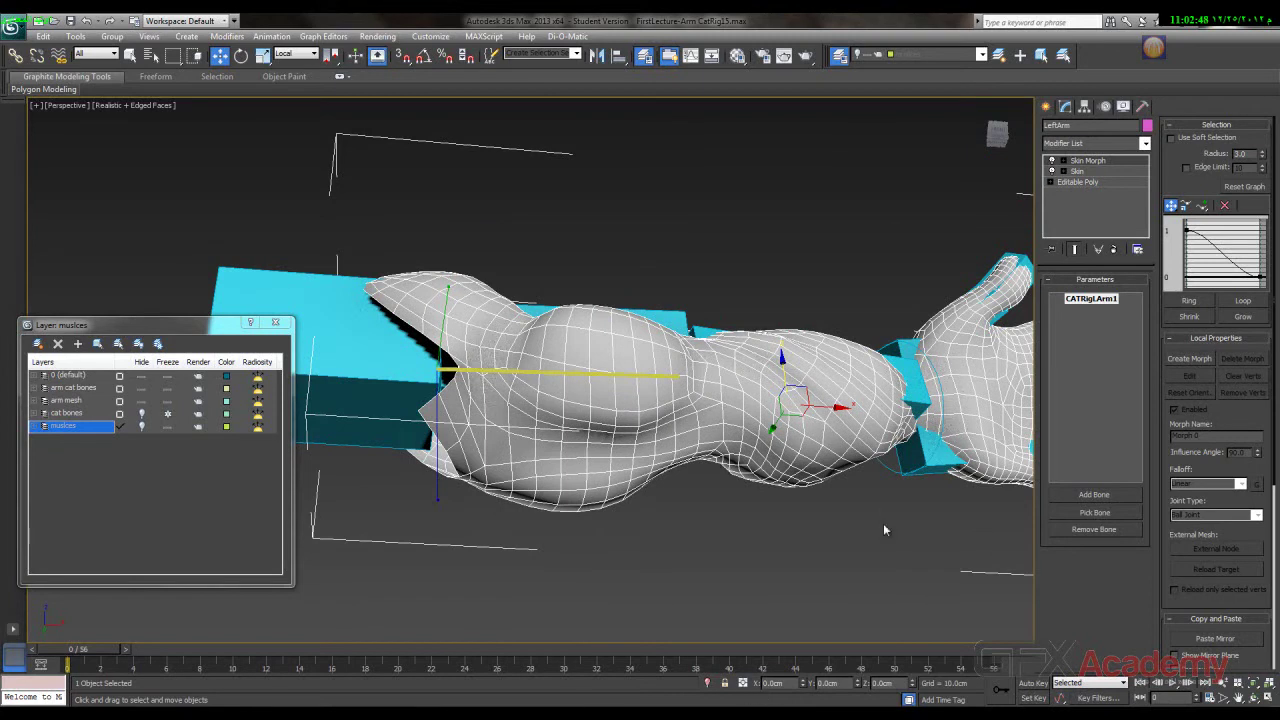
left_click(1098, 530)
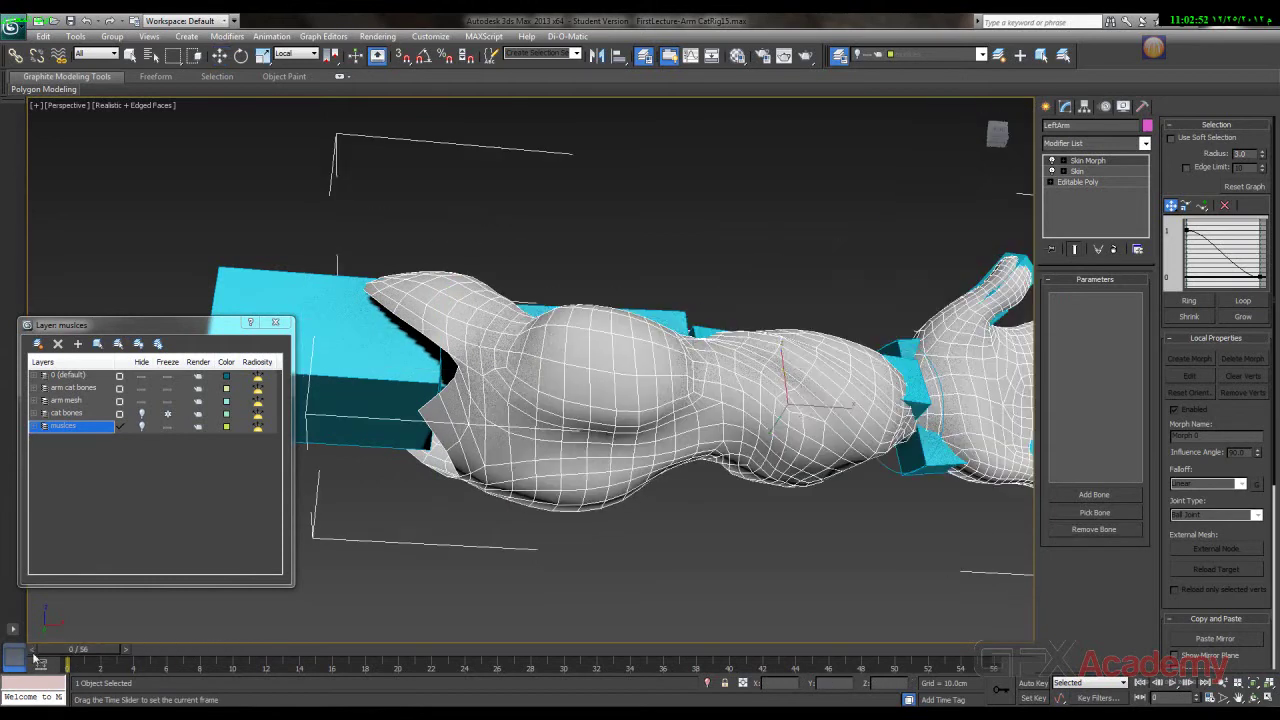
- Add CATRigLArm1, CATRigLArm2, CATRigLArmCollarbone and all the CATRigLArmDigit bones to Skin Morph, and dismiss the antivirus popup
left_click(1094, 494)
left_click(854, 326)
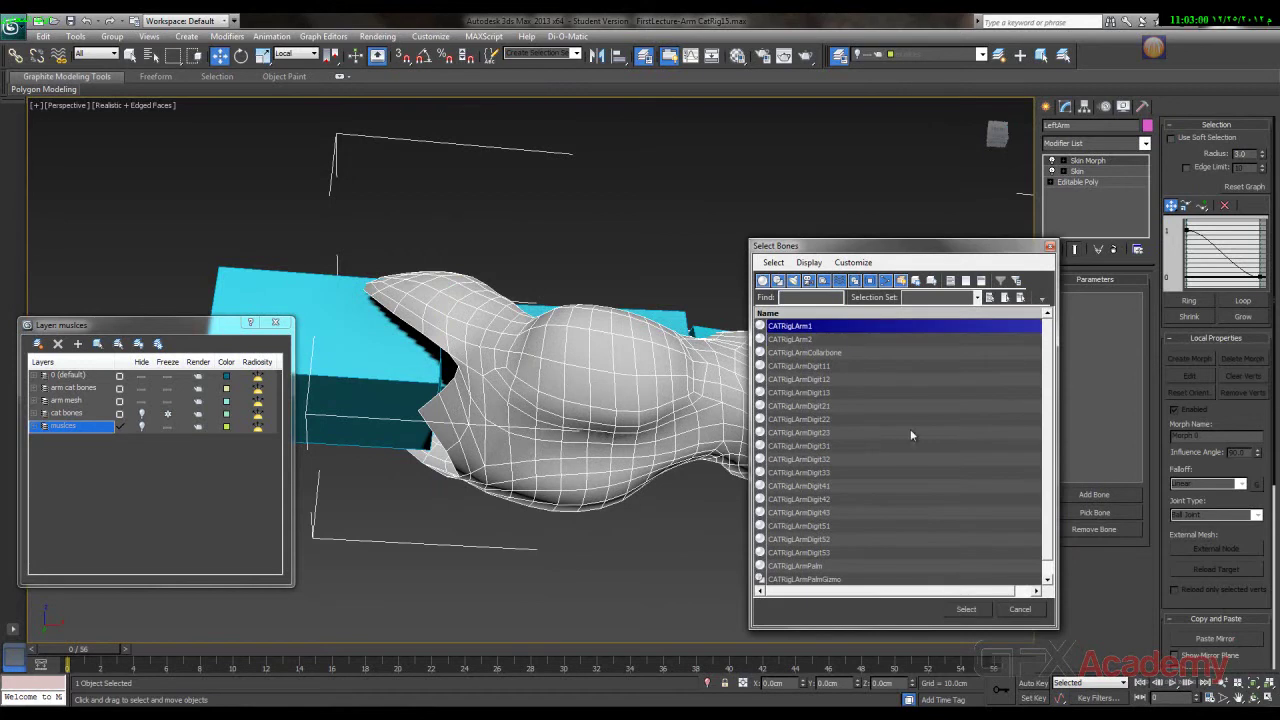
left_click(831, 340, "ctrl")
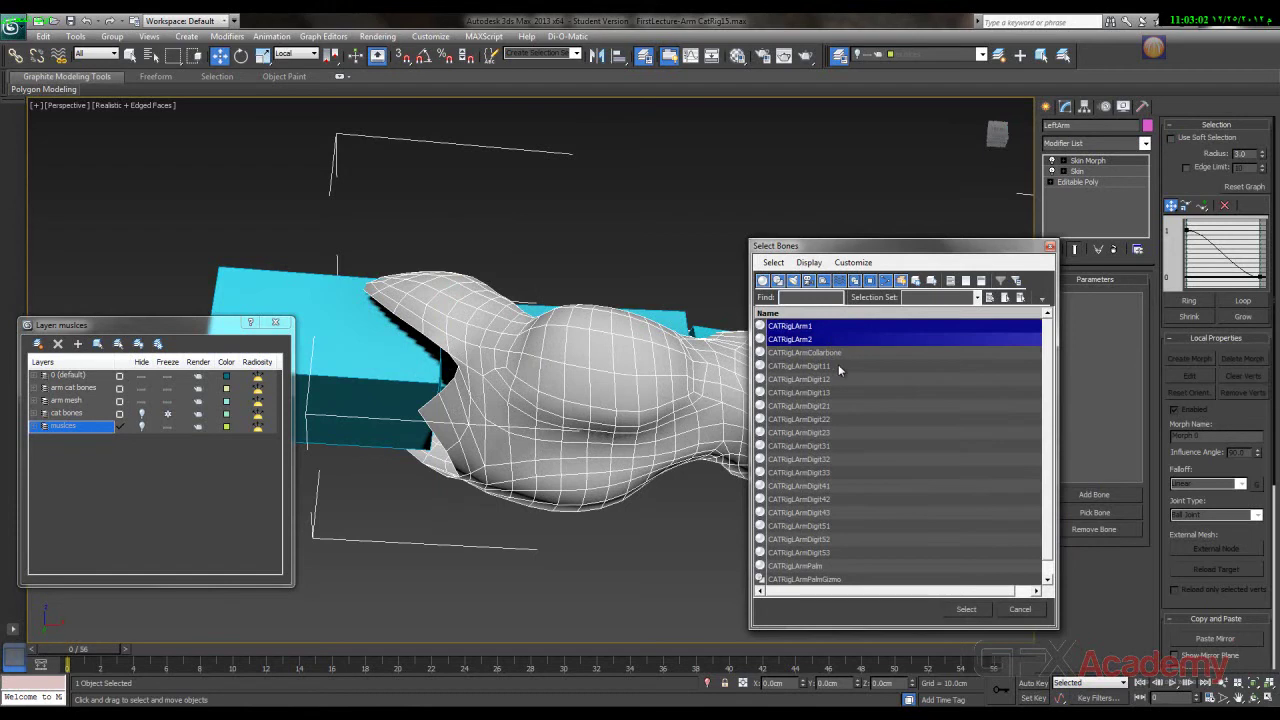
scroll(912, 464, "down", 1)
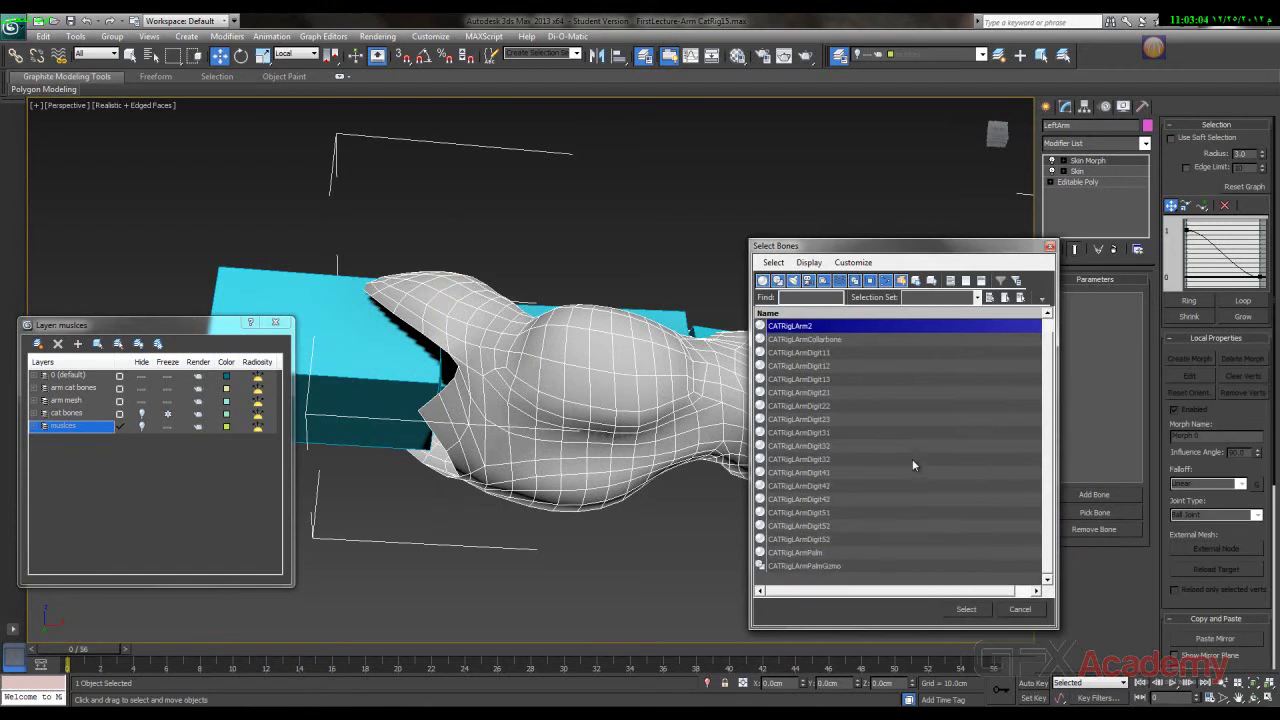
left_click(839, 539, "shift")
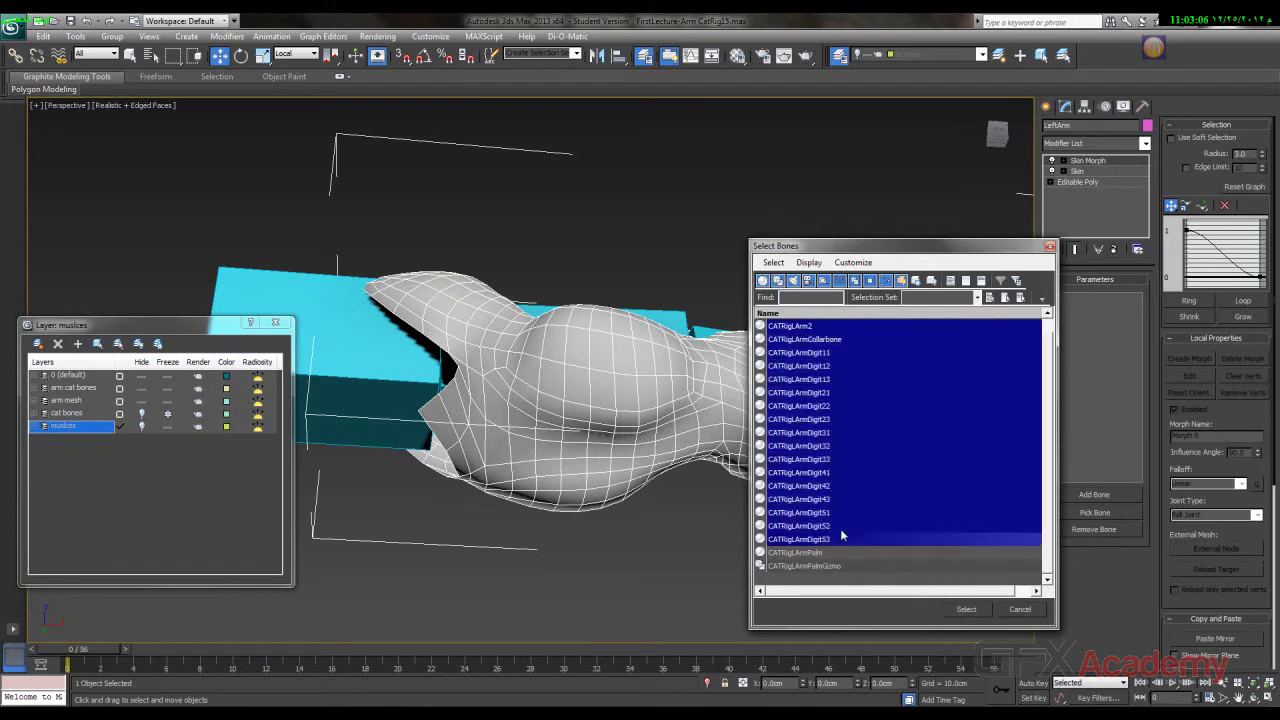
scroll(859, 427, "up", 1)
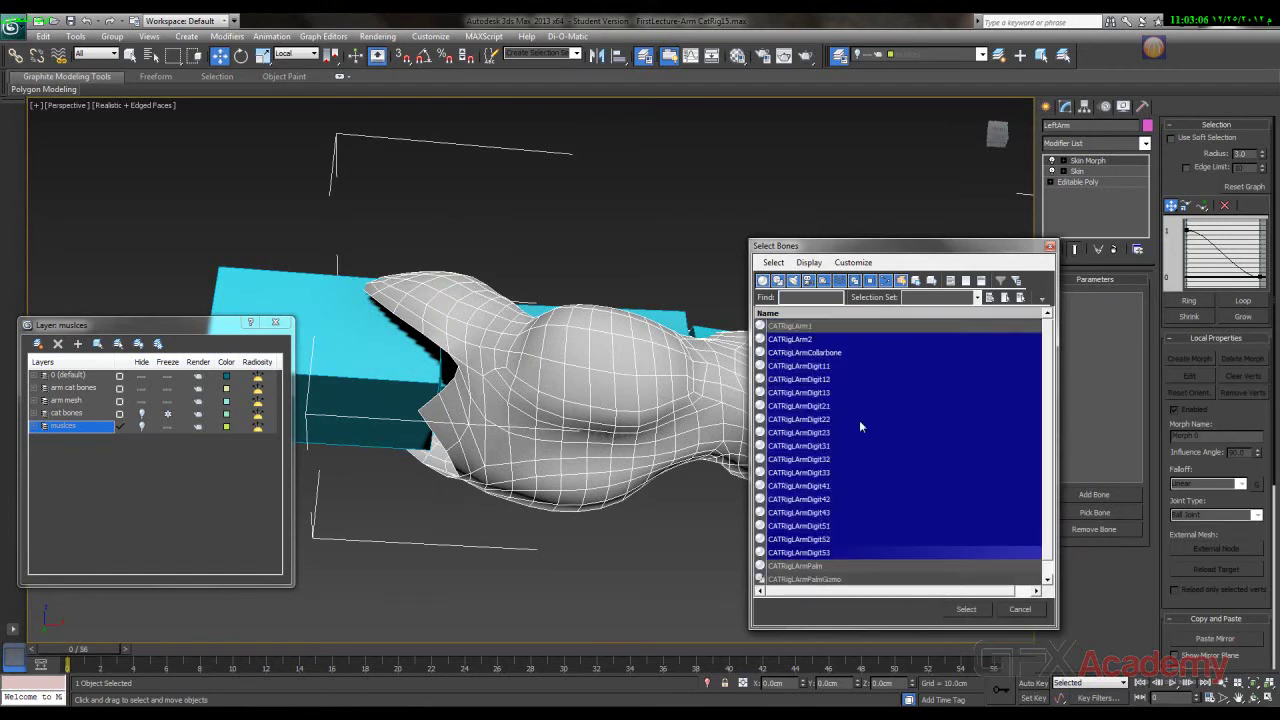
left_click(834, 326, "ctrl")
left_click(972, 611)
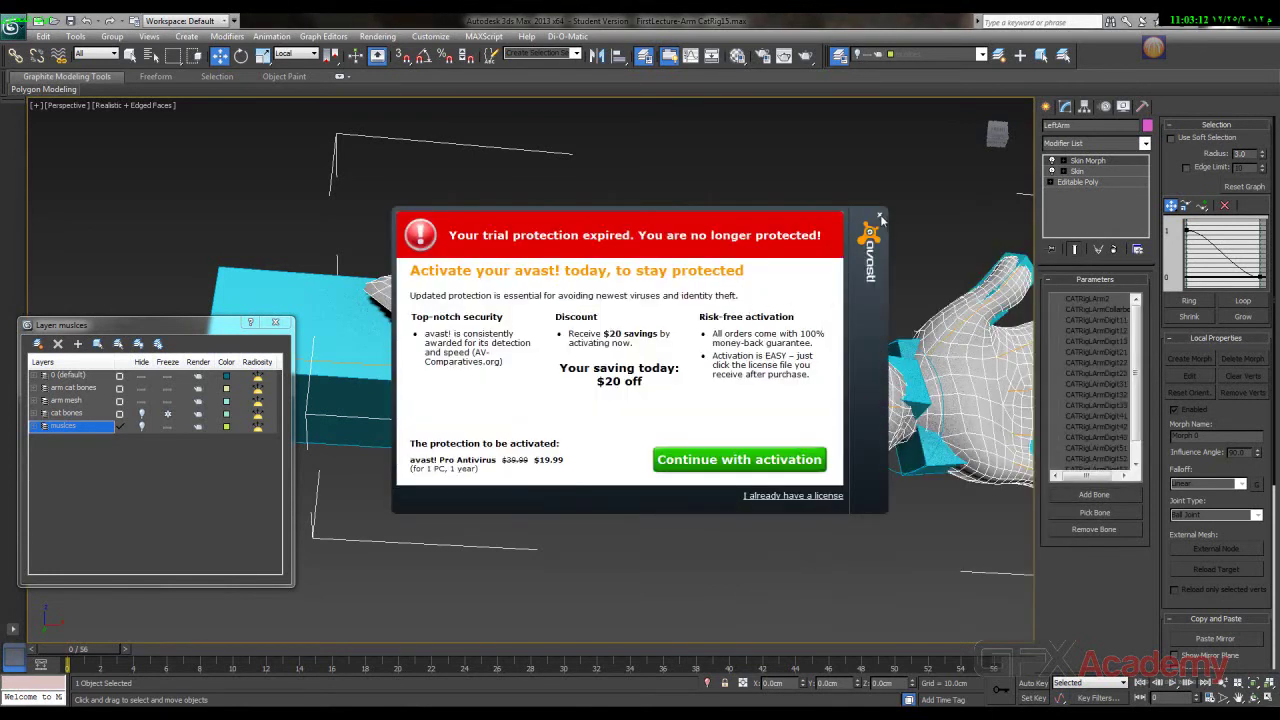
left_click(879, 214)
- Identify the palm bone at the wrist and add CATRigLArmPalm to the LeftArm mesh's Skin Morph bones
middle_click_drag(880, 262, 605, 351, "alt")
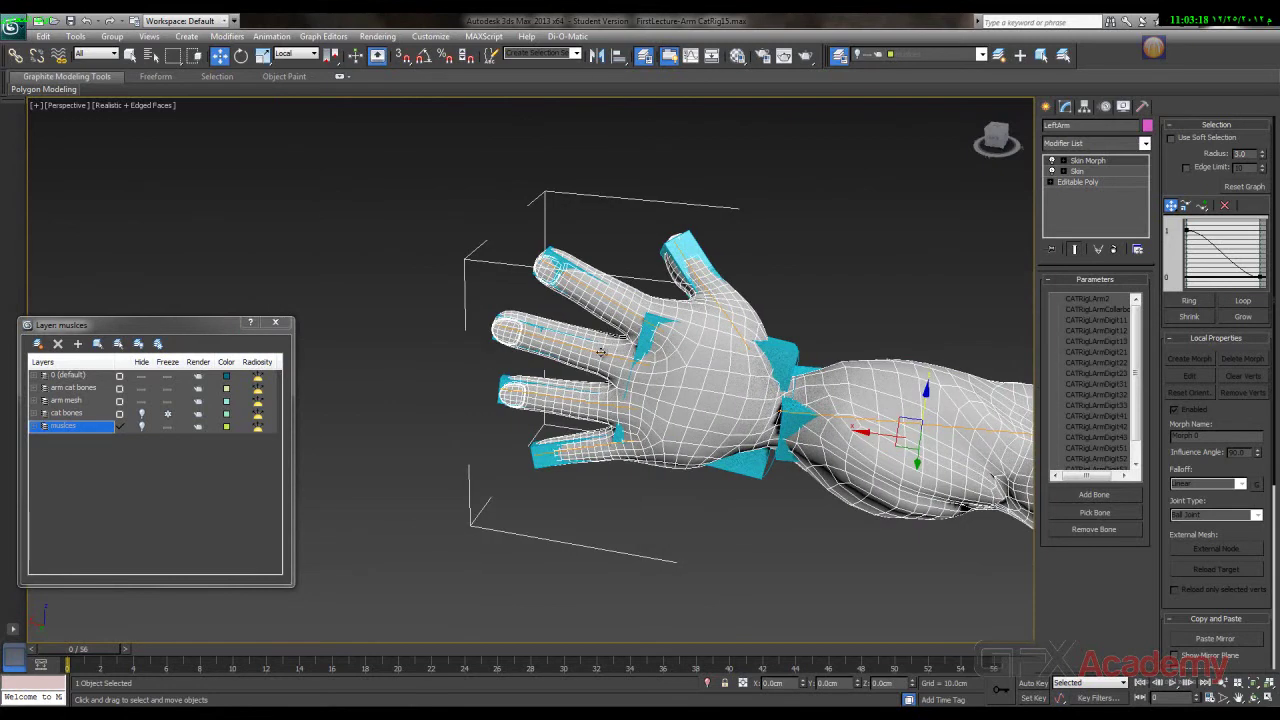
middle_click_drag(688, 382, 750, 387, "alt")
left_click(750, 387)
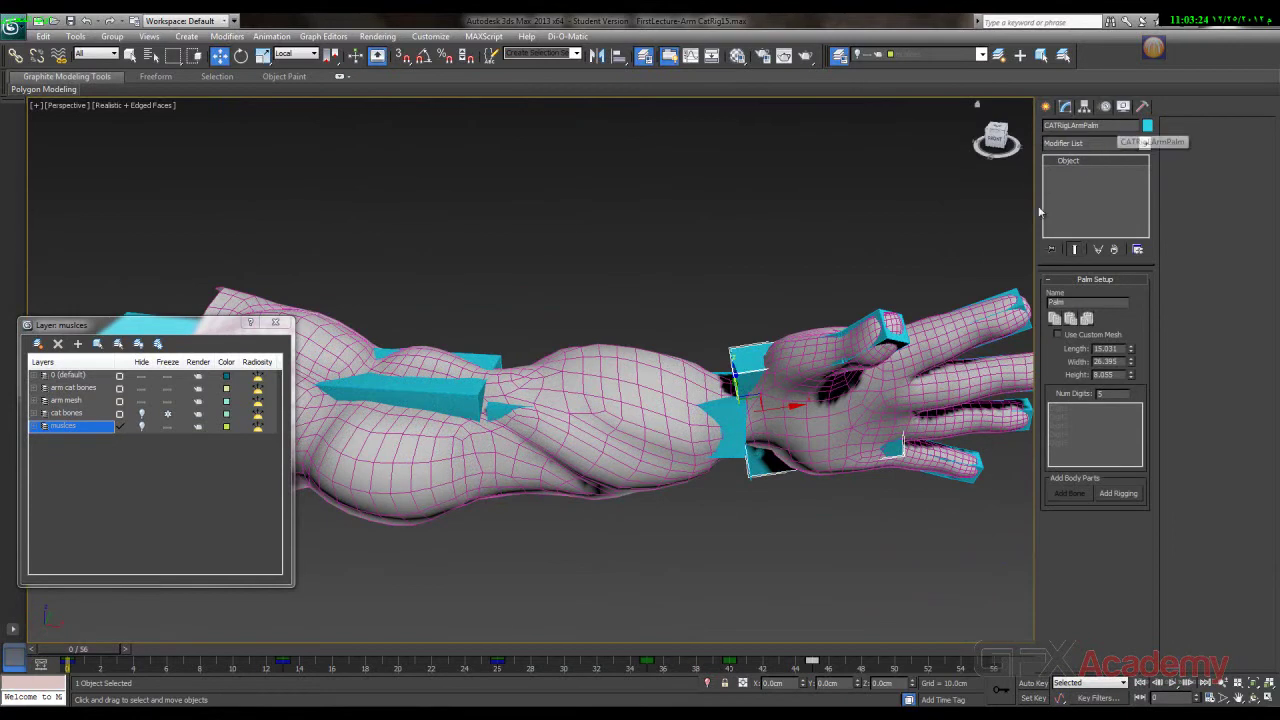
left_click(561, 372)
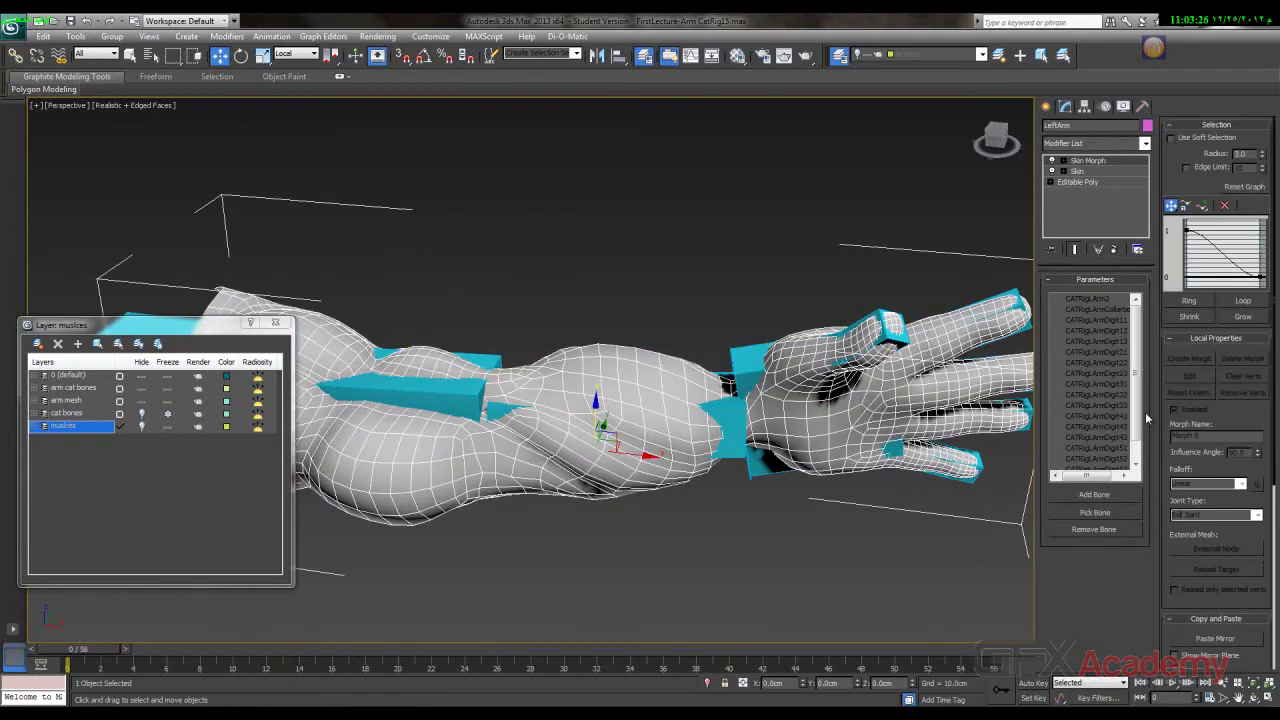
left_click(1112, 494)
left_click(800, 327)
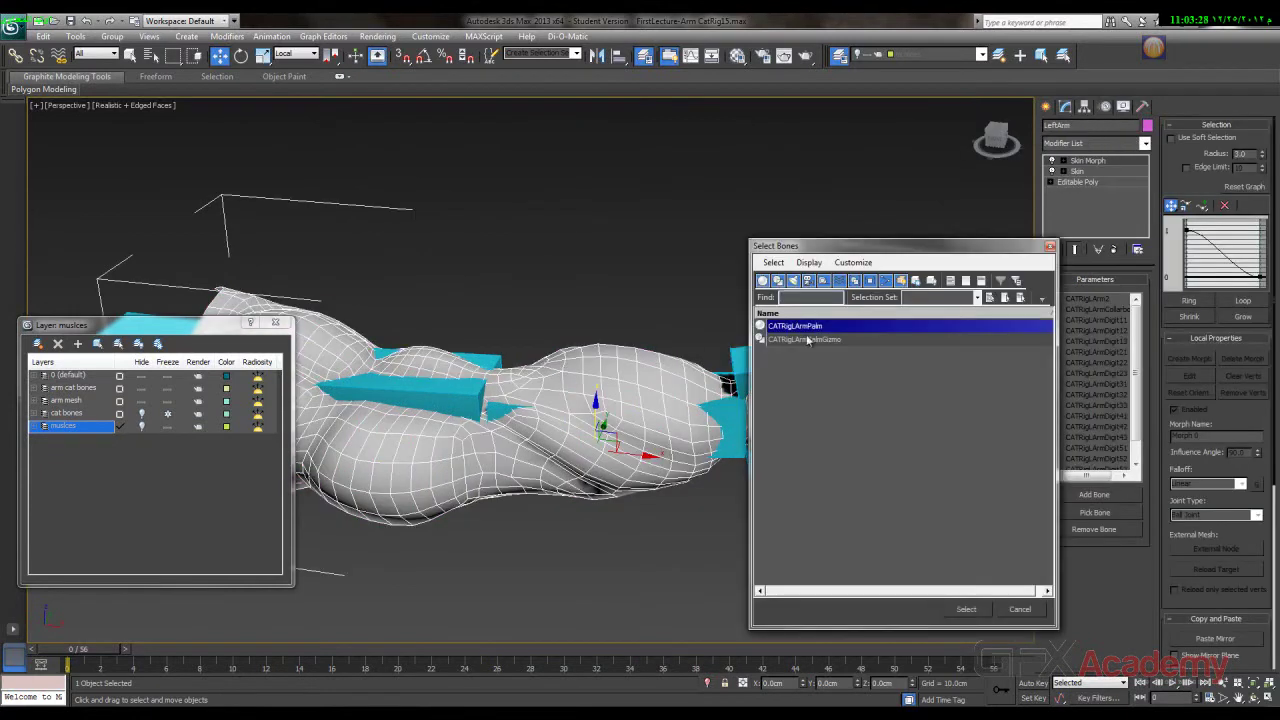
left_click(965, 610)
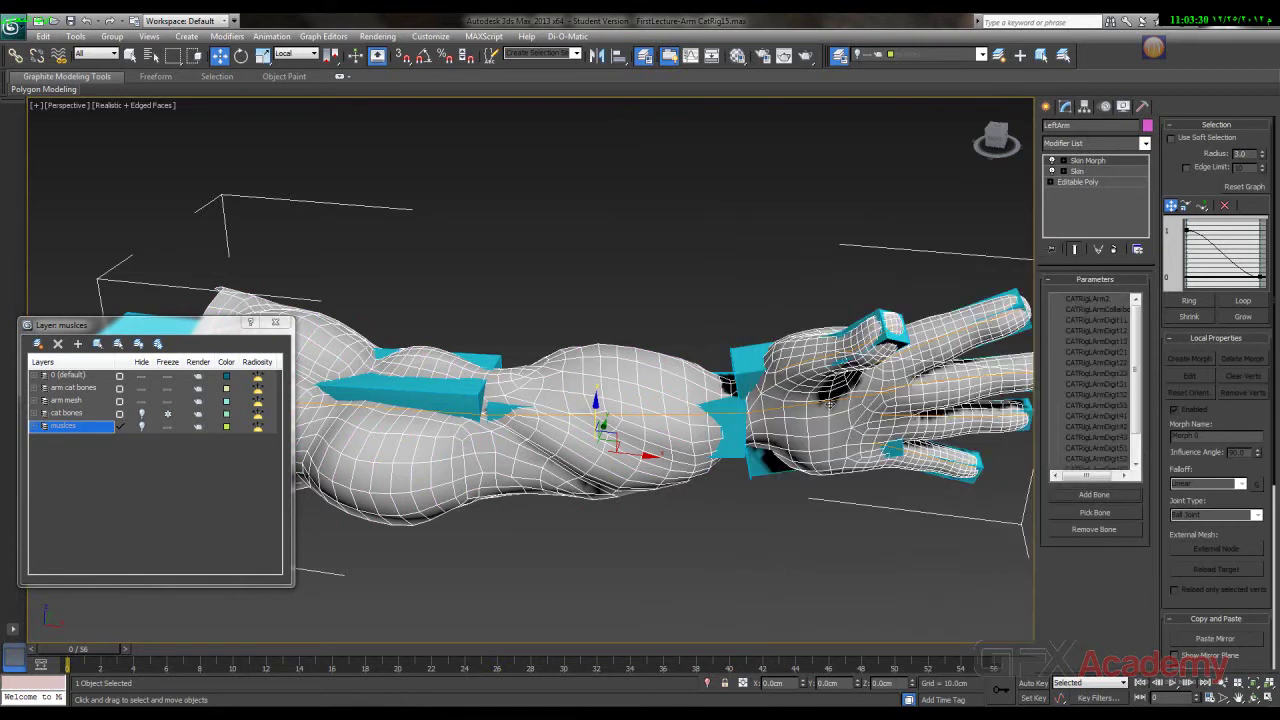
- Select CATRigLArm1 in the Skin Morph bone list and inspect its position inside the upper arm
middle_click_drag(825, 405, 630, 398, "alt")
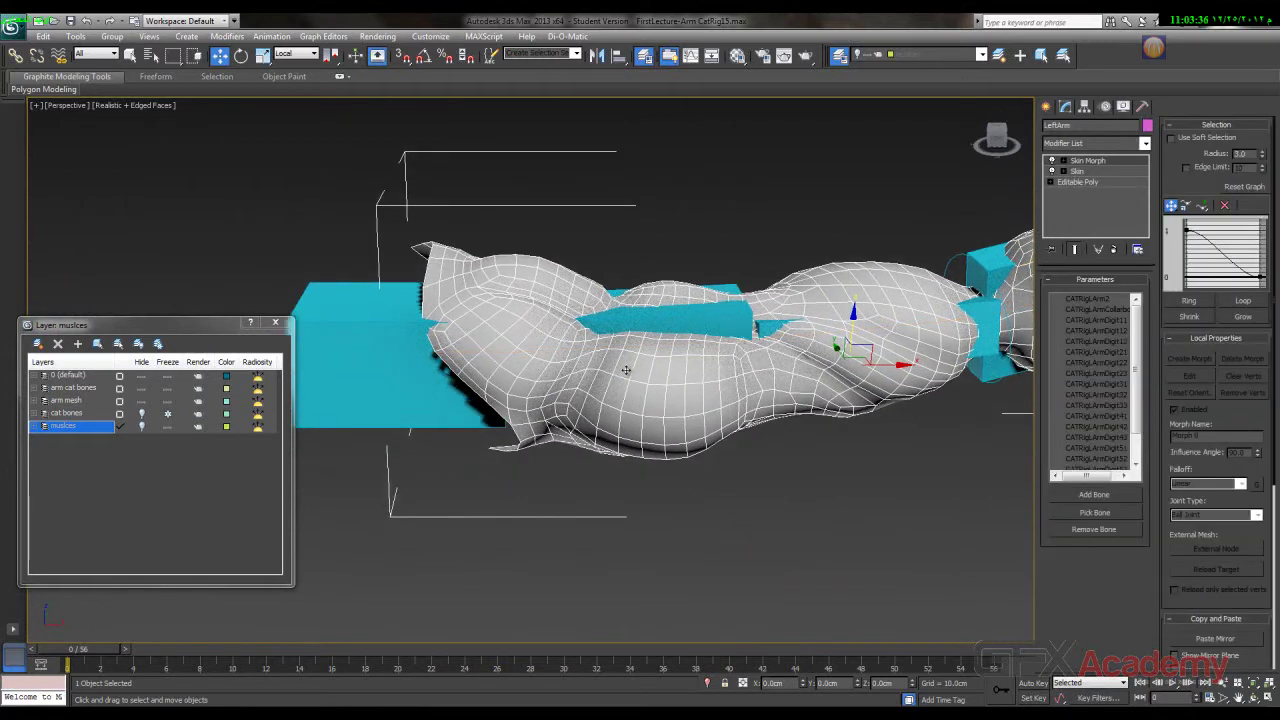
middle_click_drag(669, 389, 649, 325, "alt")
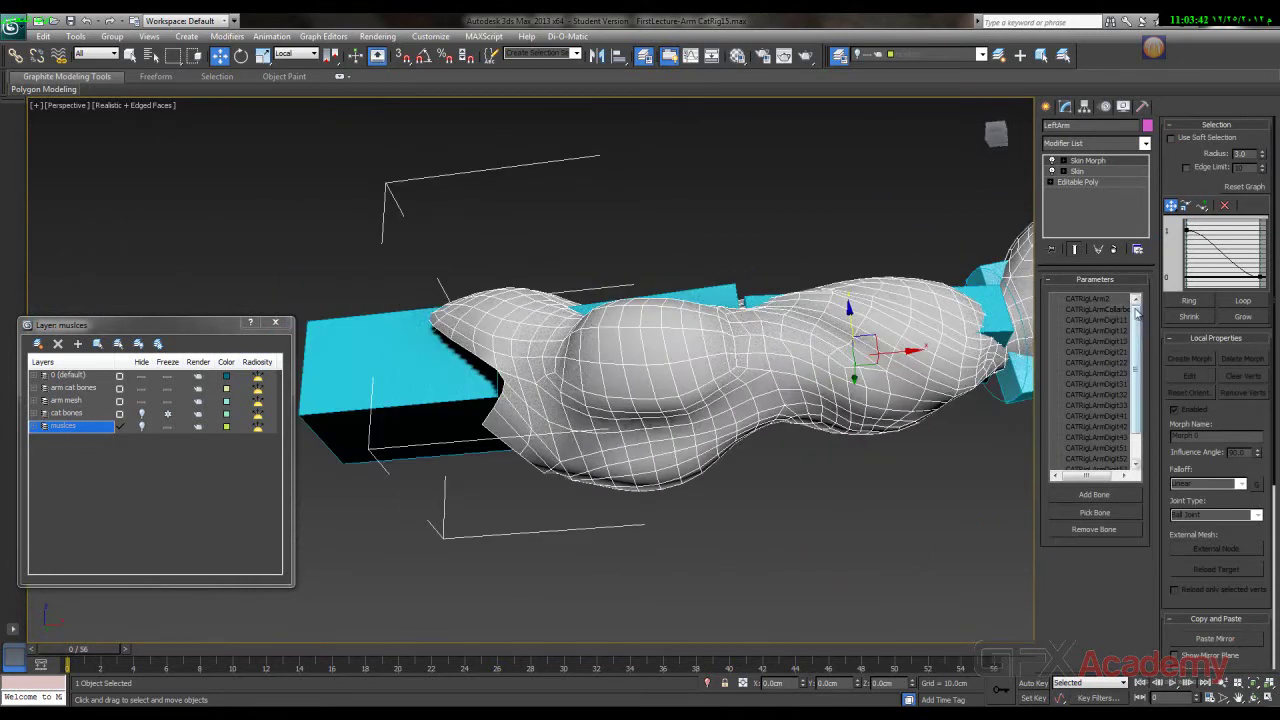
scroll(1135, 310, "down", 1)
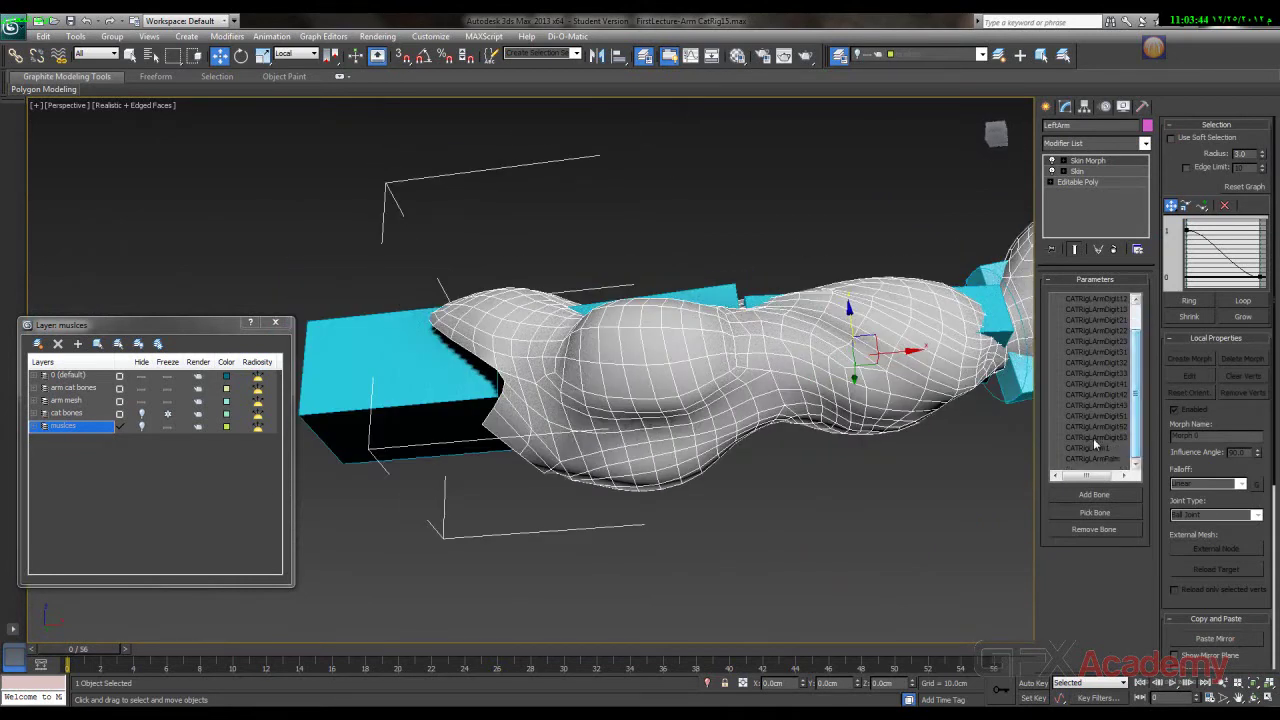
left_click(1092, 448)
middle_click_drag(634, 425, 658, 332, "alt")
middle_click_drag(648, 271, 608, 328)
scroll(608, 328, "up", 5)
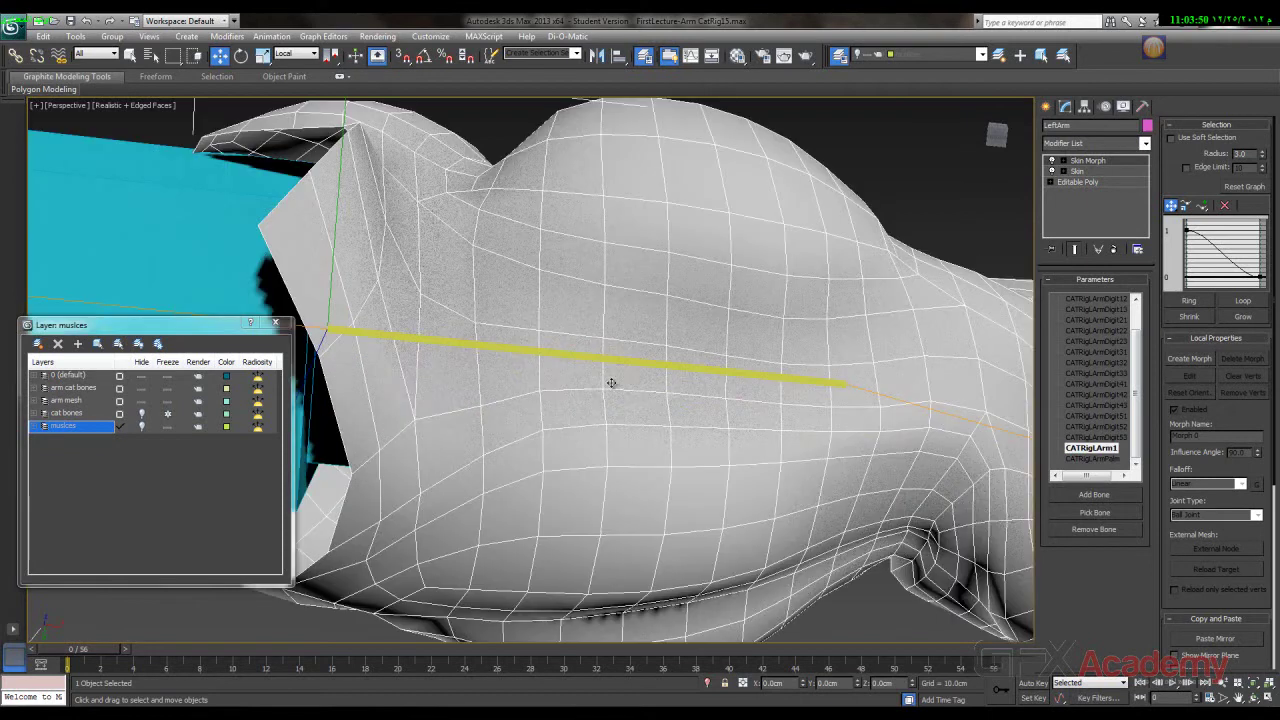
scroll(717, 304, "down", 4)
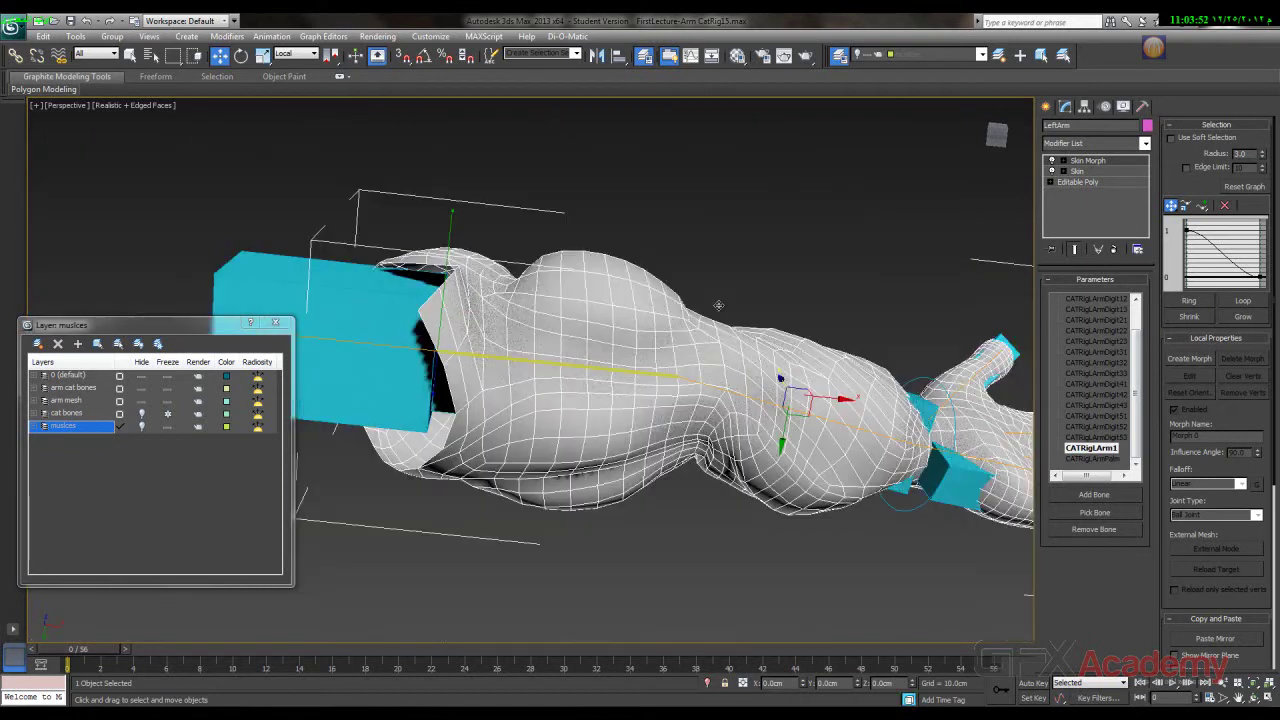
- Return the timeline to frame 0 and locate CATRigLArm1 in the Skin Morph bone list
middle_click_drag(639, 269, 608, 356, "alt")
mouse_move(80, 651)
left_mouse_down()
mouse_move(566, 653)
mouse_move(64, 657)
left_mouse_up()
key("w")
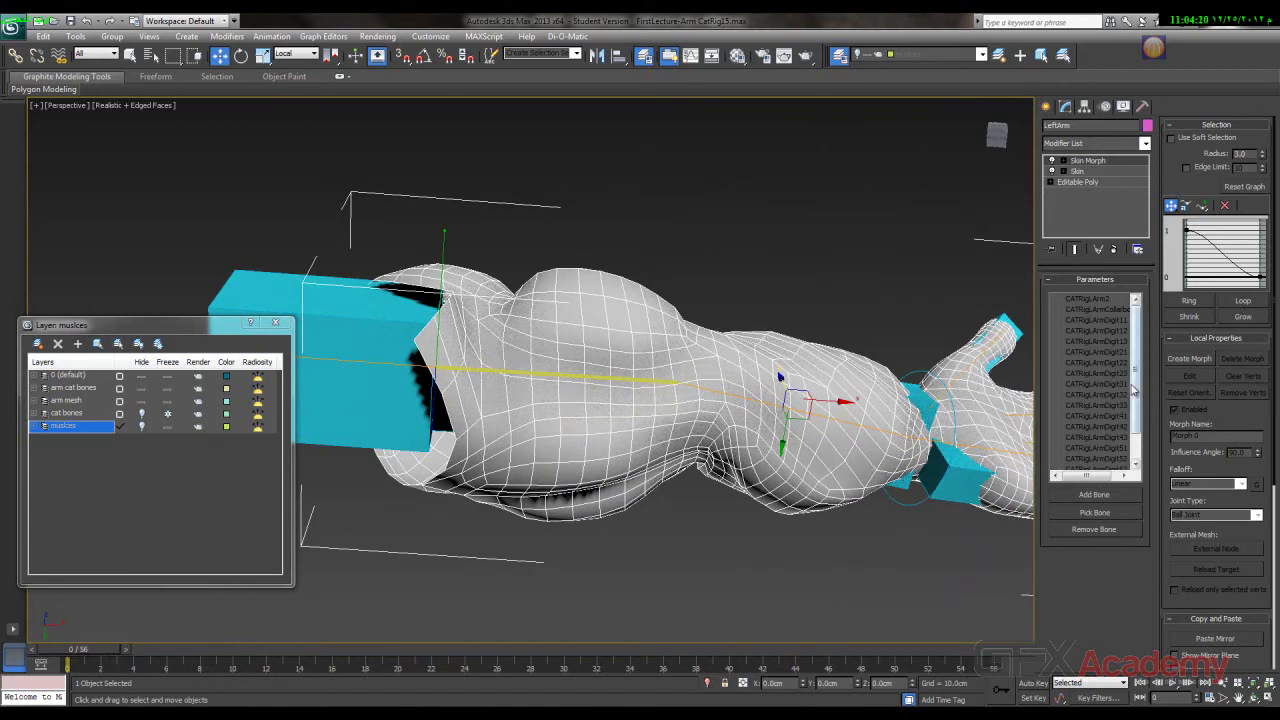
left_click_drag(1136, 405, 1136, 431)
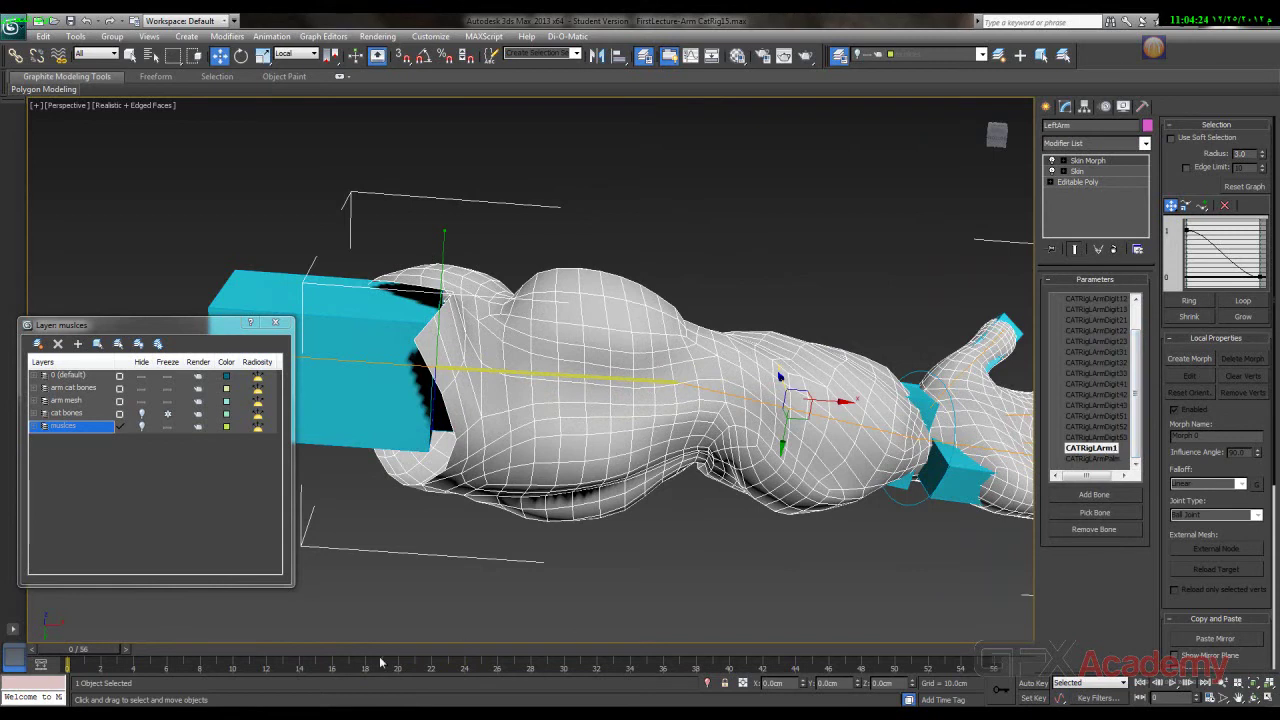
- Create a Skin Morph morph for CATRigLArm1 at frame 22 and locate it in the bone list
left_click_drag(86, 656, 446, 660)
key("w")
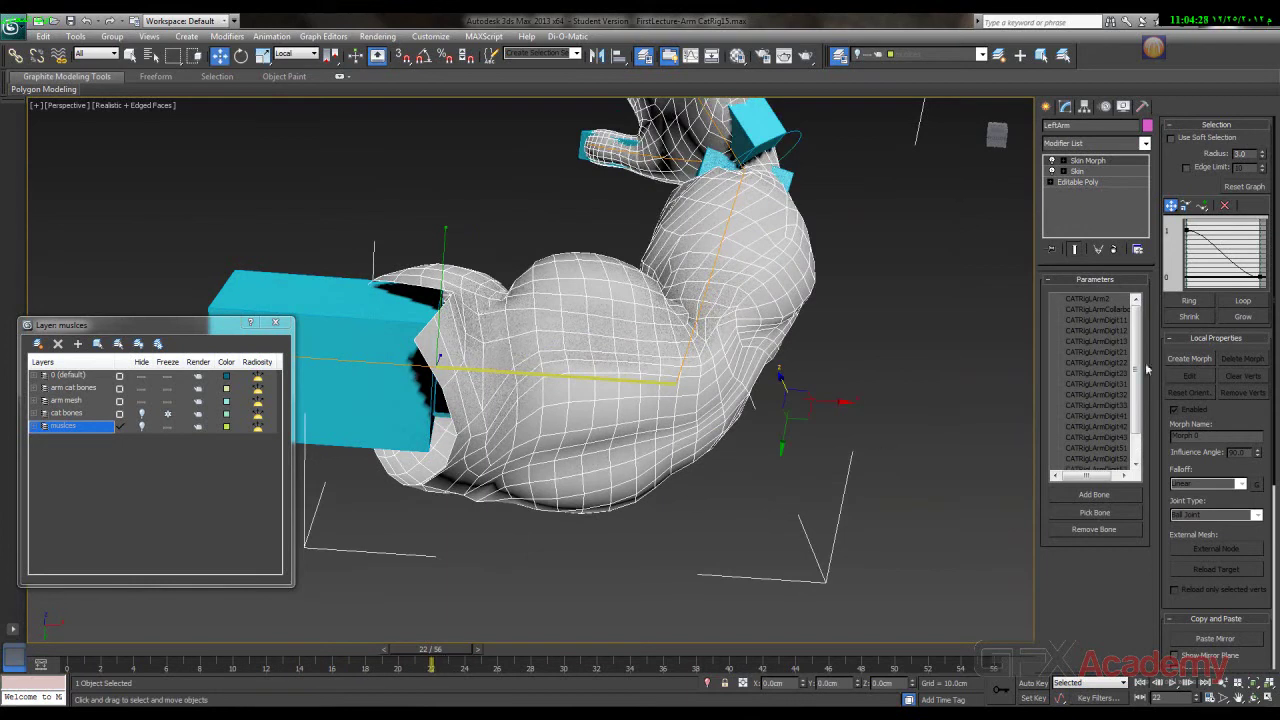
left_click(1184, 360)
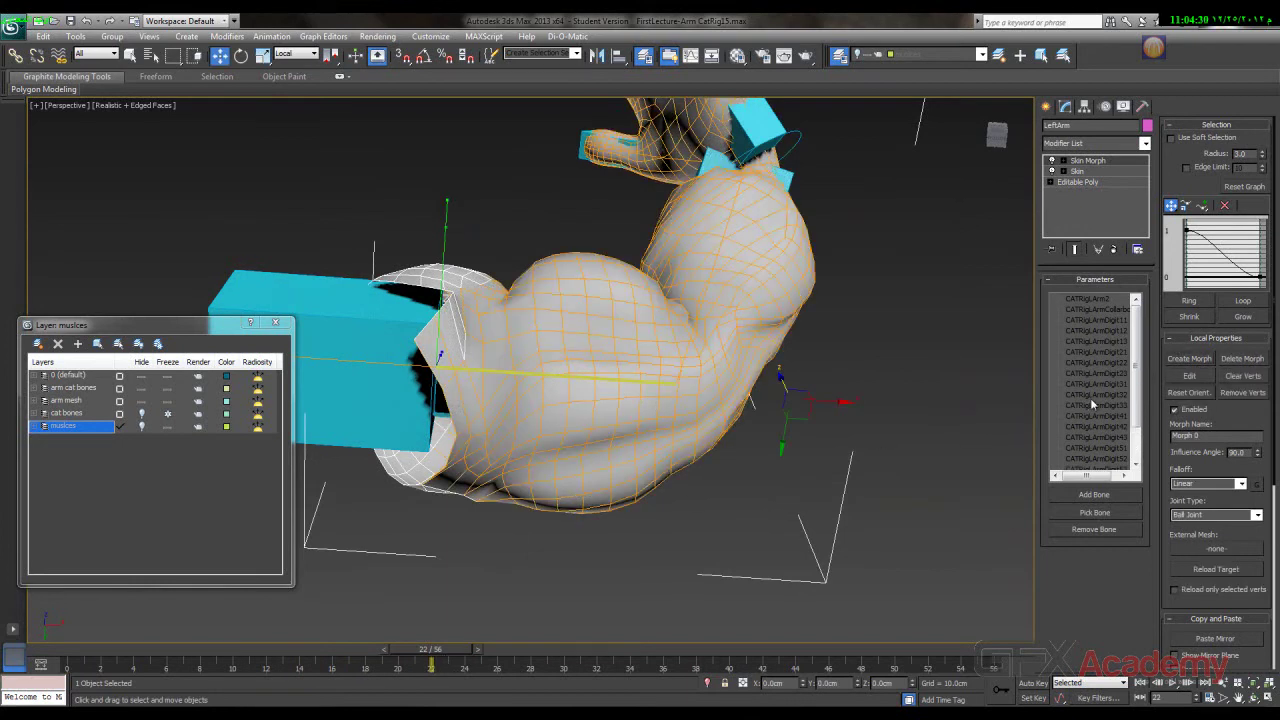
left_click_drag(1137, 375, 1137, 415)
left_click_drag(1087, 479, 1104, 481)
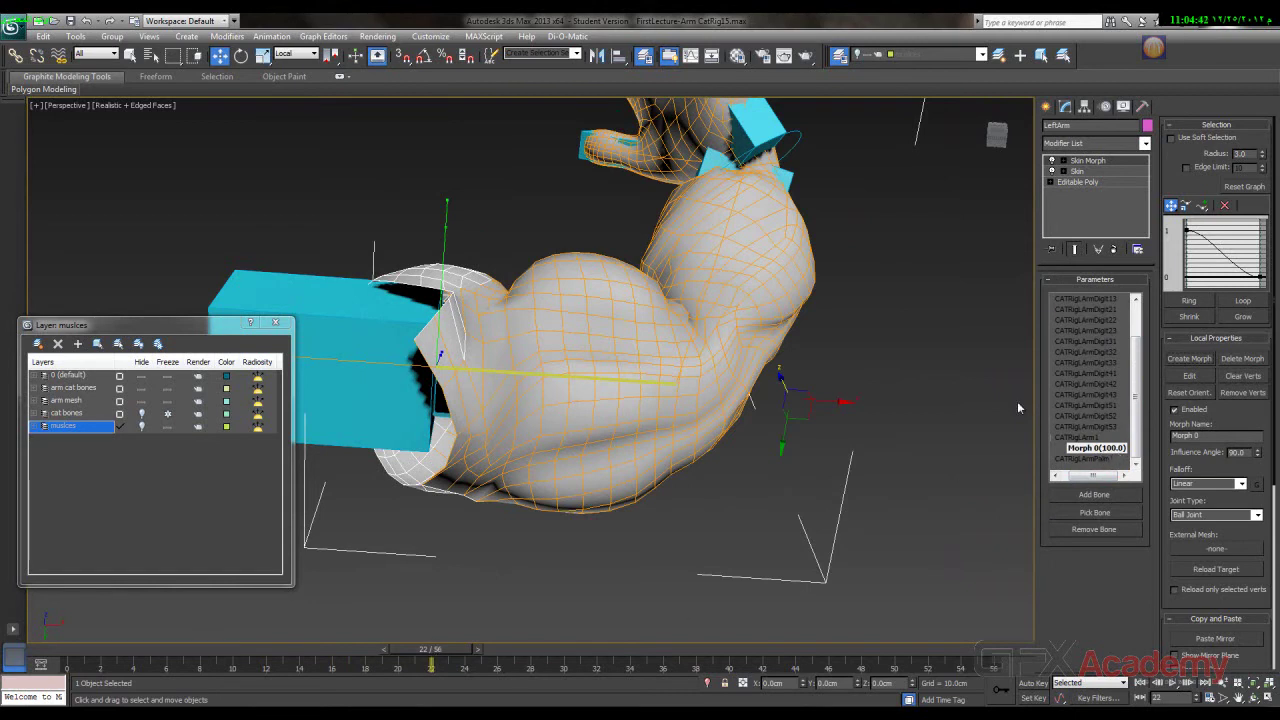
- Start editing the CATRigLArm1 morph with soft selection at radius 4.0 and slightly raise a vertex on the biceps
left_click(1188, 376)
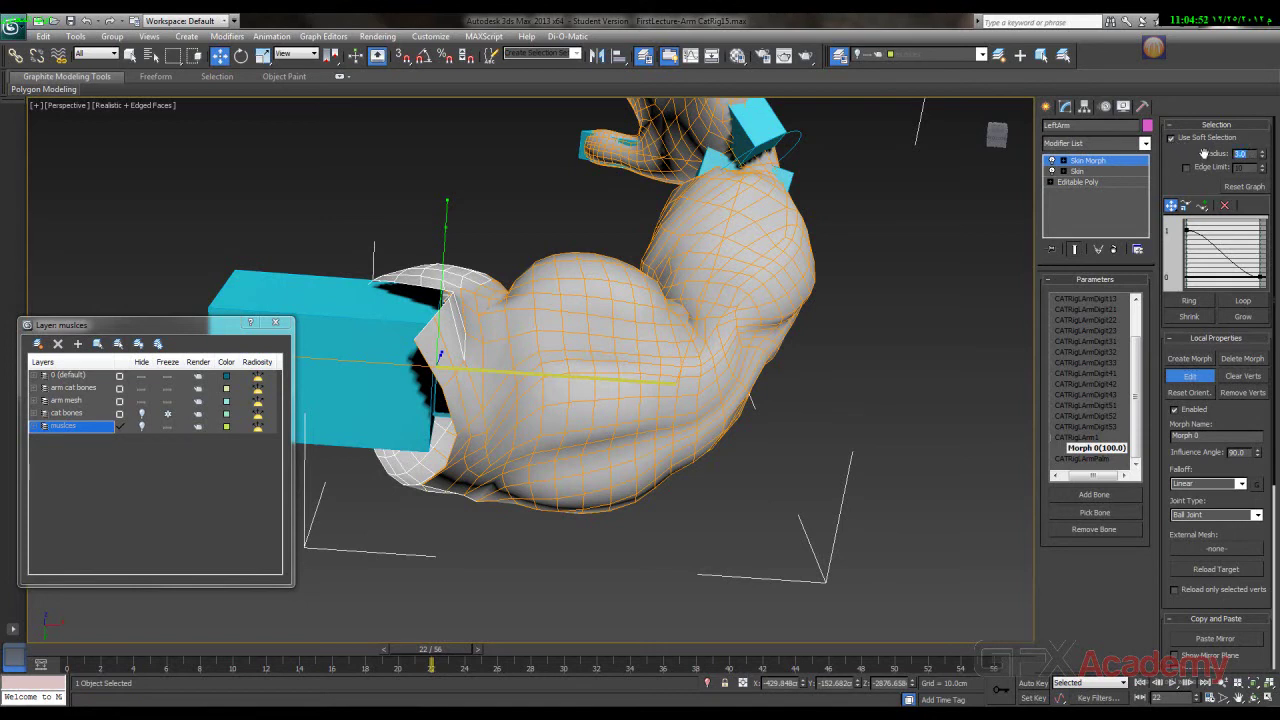
left_click(577, 259)
middle_click_drag(541, 235, 536, 288, "alt")
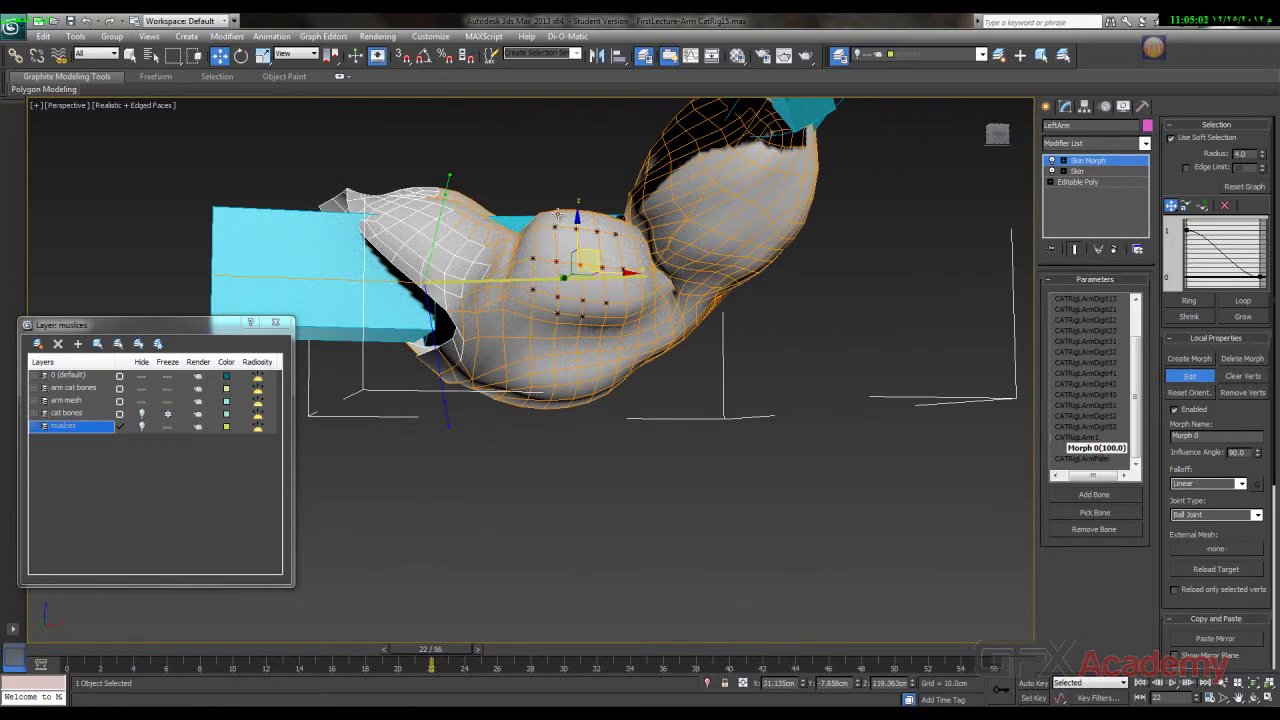
left_click_drag(578, 223, 577, 219)
scroll(571, 289, "up", 5)
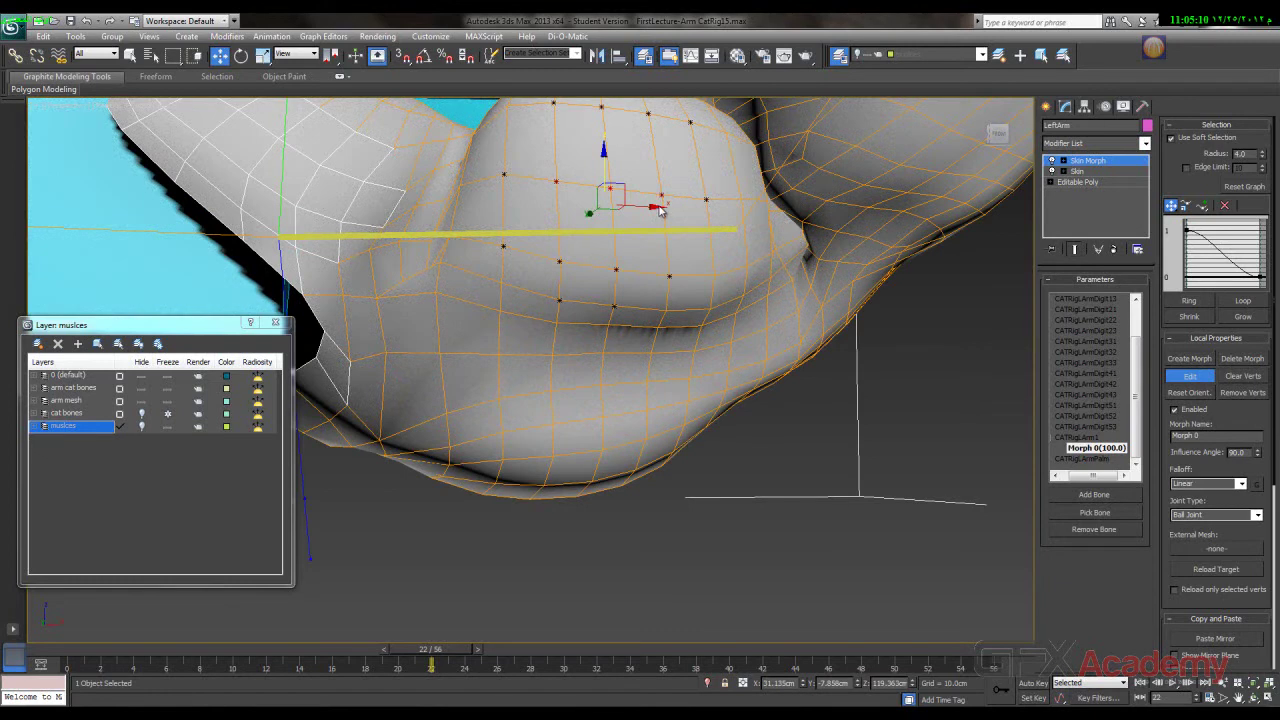
left_click(661, 196, "ctrl")
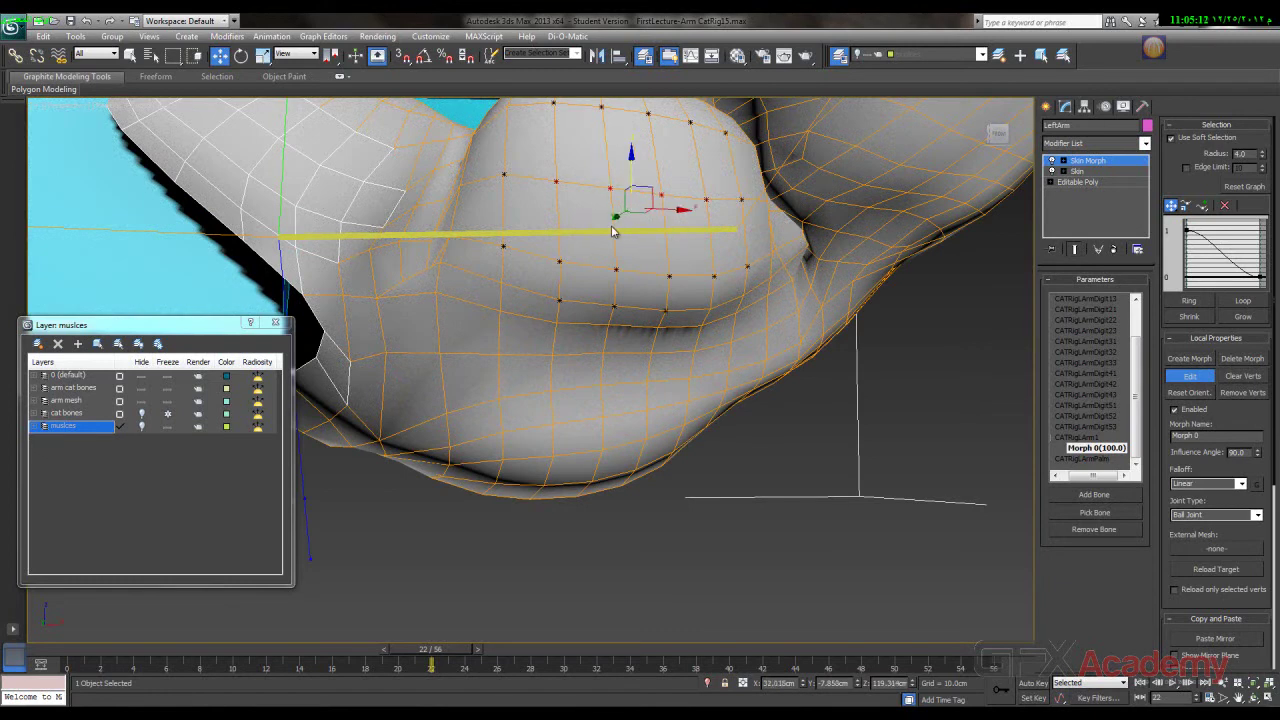
left_click(601, 107, "ctrl")
left_click(646, 113, "ctrl")
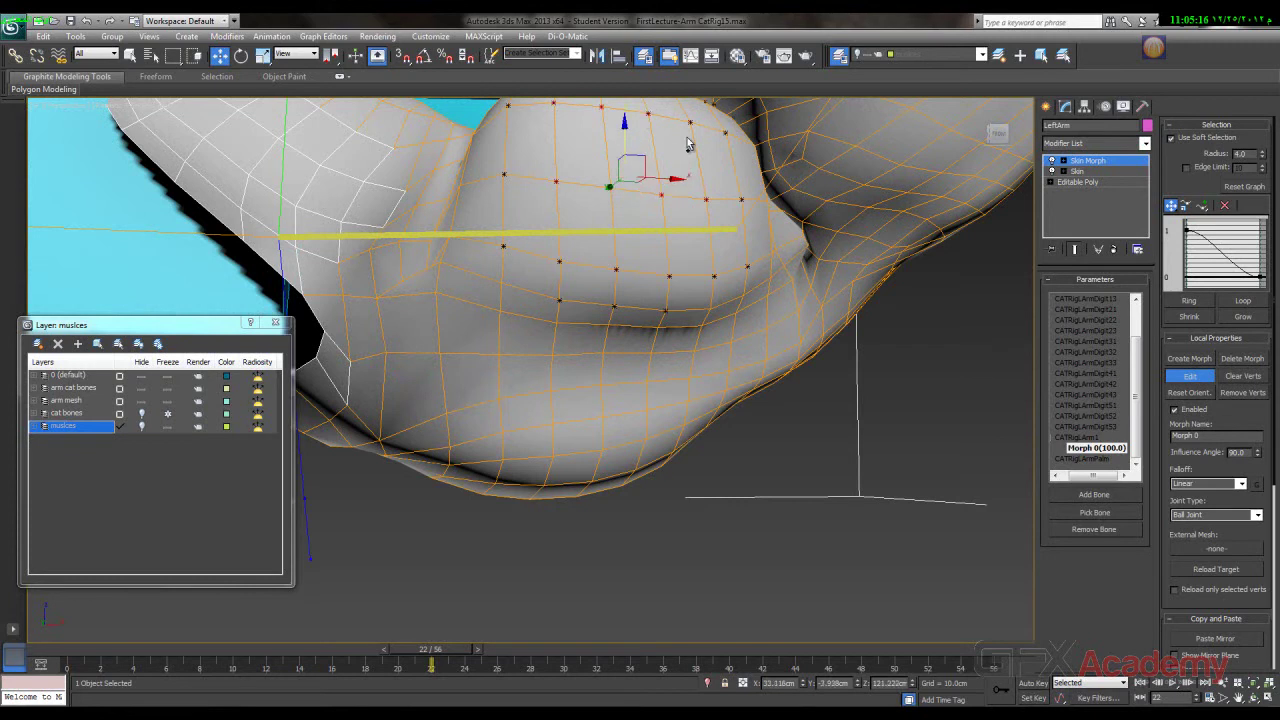
left_click(673, 258)
- Select a block of six neighbouring vertices, two columns by three rows, in the middle of the biceps bulge
left_click(661, 196)
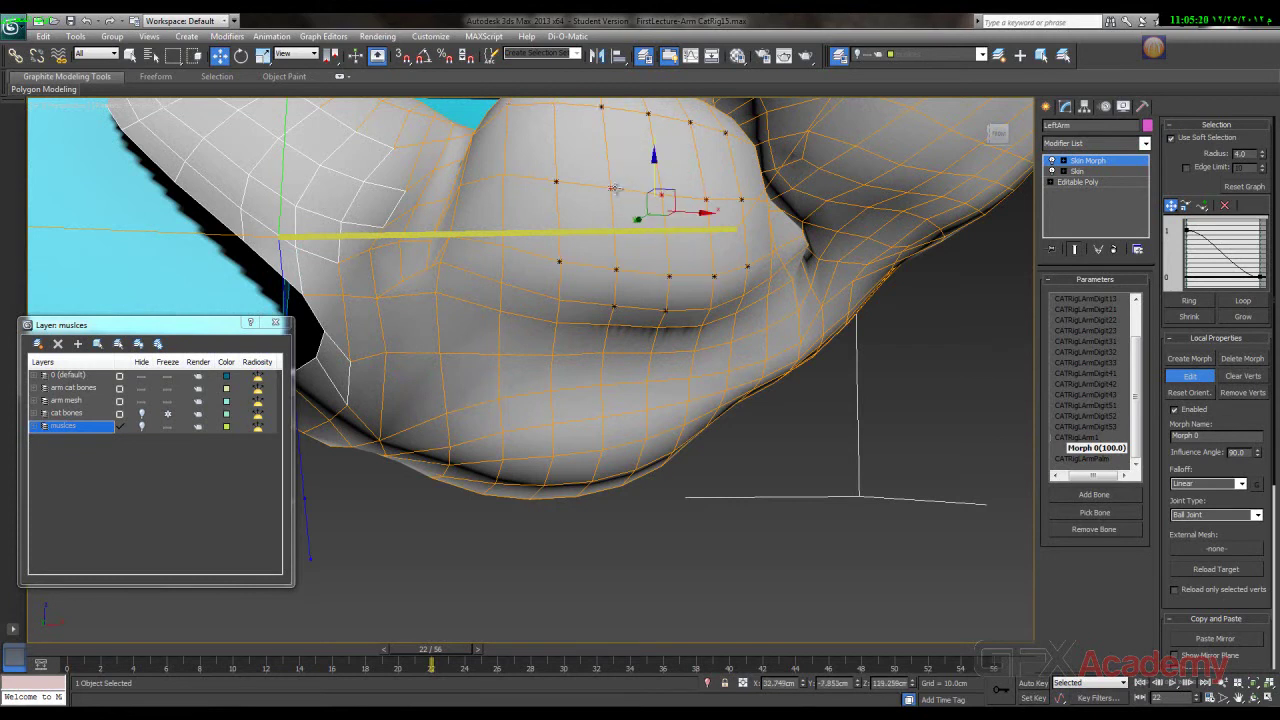
left_click(610, 188, "ctrl")
left_click(601, 107, "ctrl")
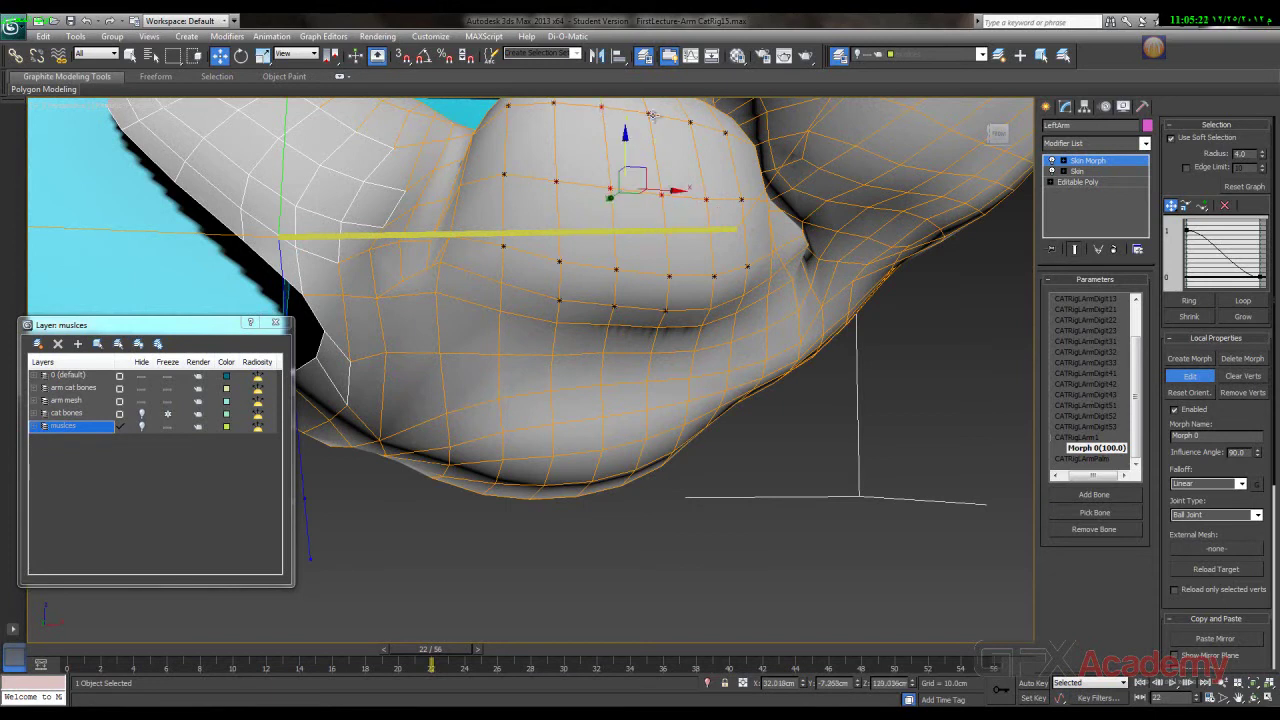
left_click(648, 115, "ctrl")
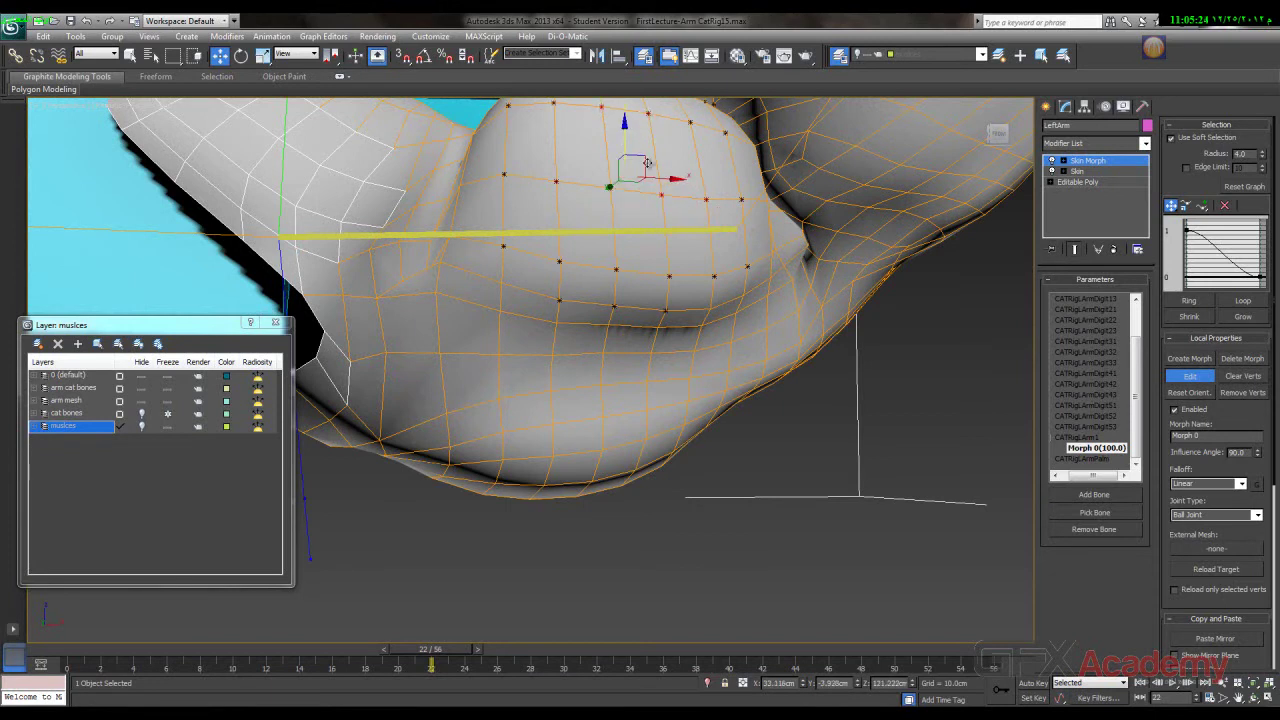
left_click(616, 270, "ctrl")
left_click(669, 276, "ctrl")
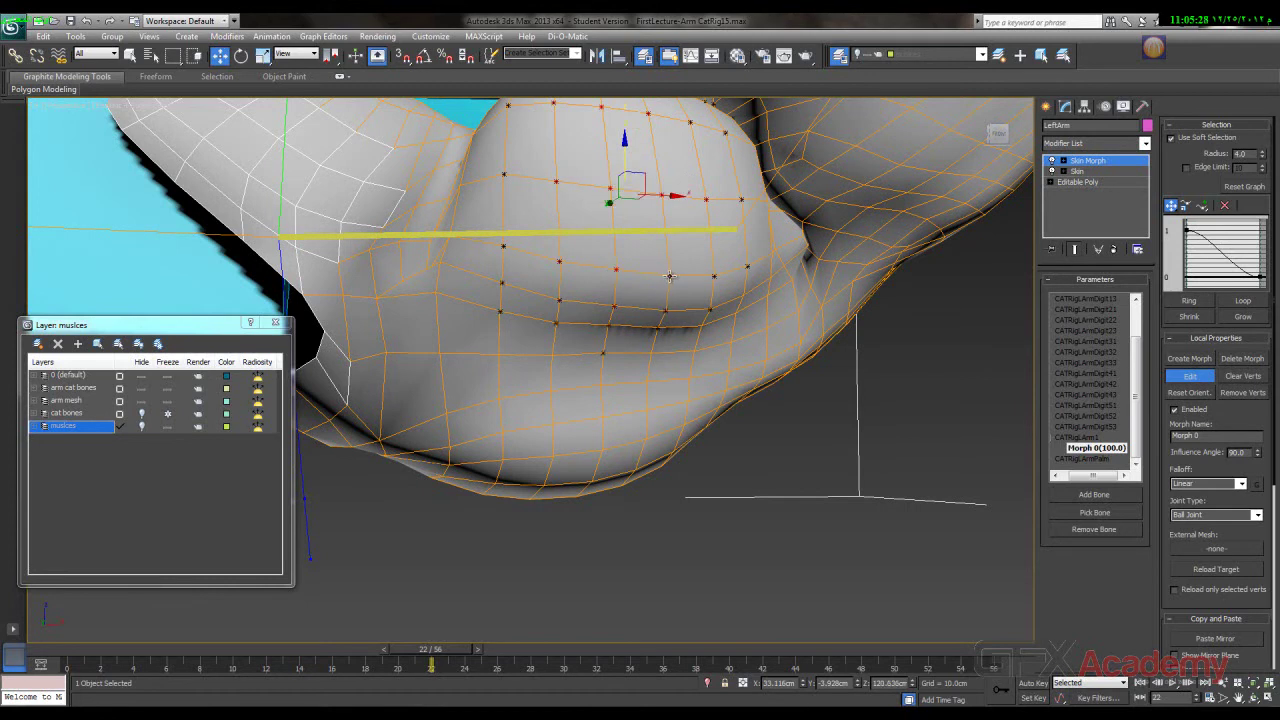
- Add two more vertices from the other side of the biceps to the selection
middle_click_drag(644, 281, 676, 337, "alt")
middle_click_drag(688, 352, 690, 336, "alt")
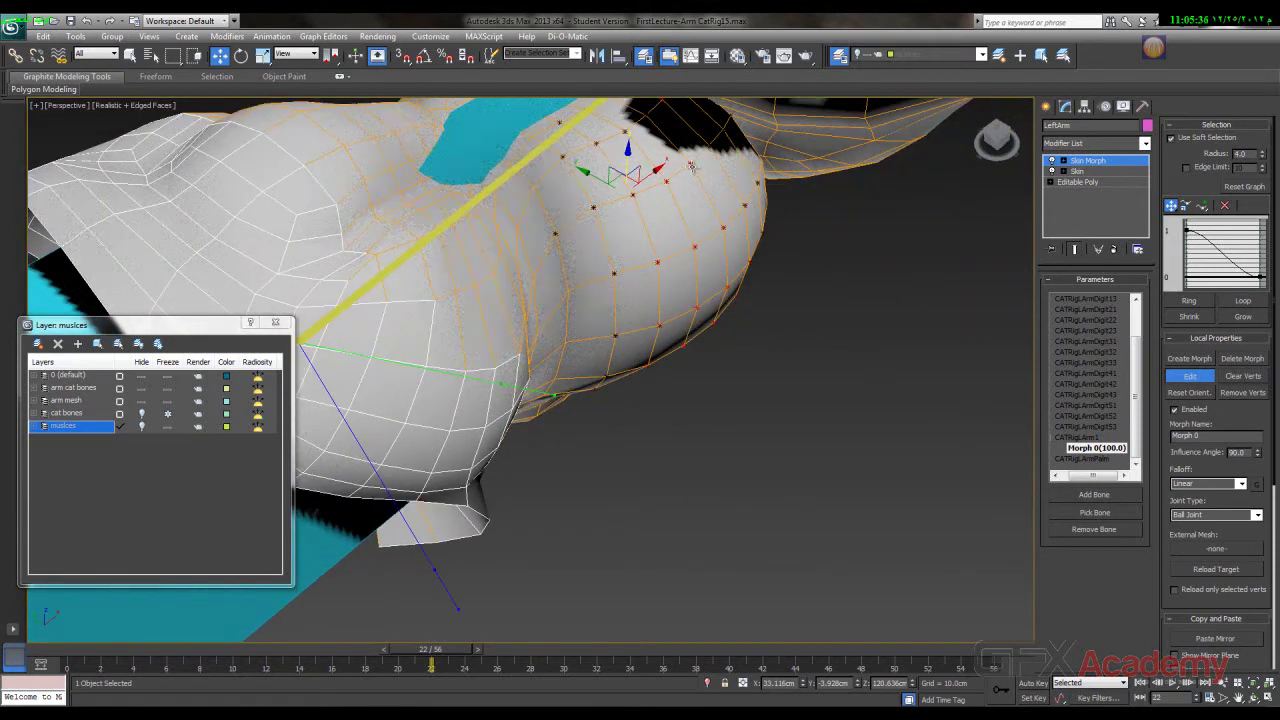
left_click(723, 229)
middle_click_drag(700, 323, 739, 345, "alt")
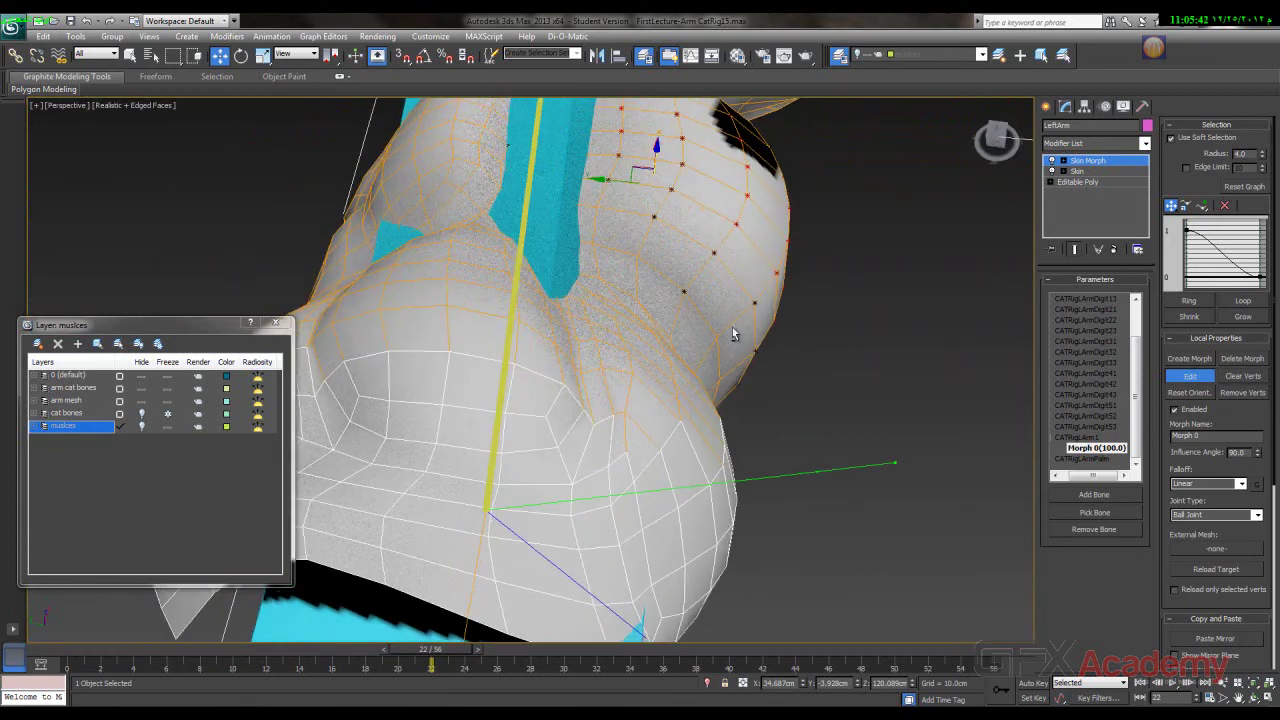
left_click(671, 189, "ctrl")
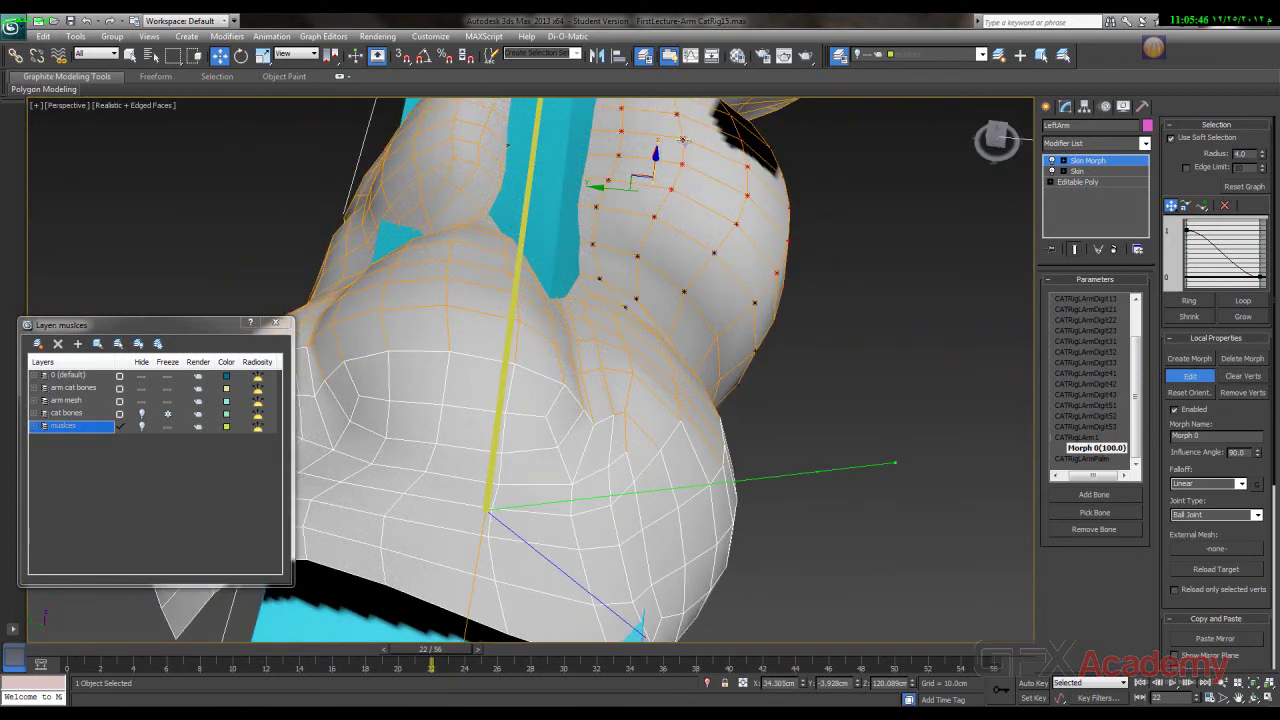
- Move the selected biceps vertices slightly upward and sideways to swell the flexed muscle
middle_click_drag(754, 282, 675, 291, "alt")
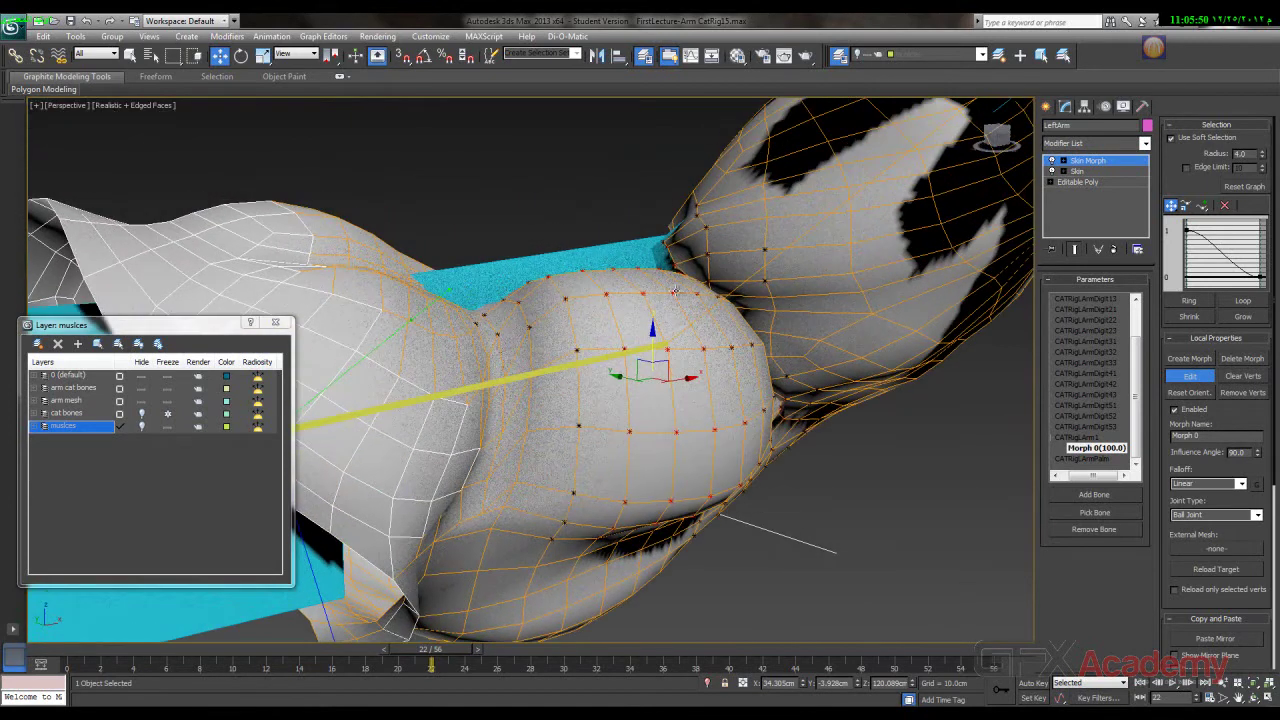
middle_click_drag(669, 410, 691, 441, "alt")
left_click_drag(655, 350, 654, 340)
middle_click_drag(750, 451, 714, 435, "alt")
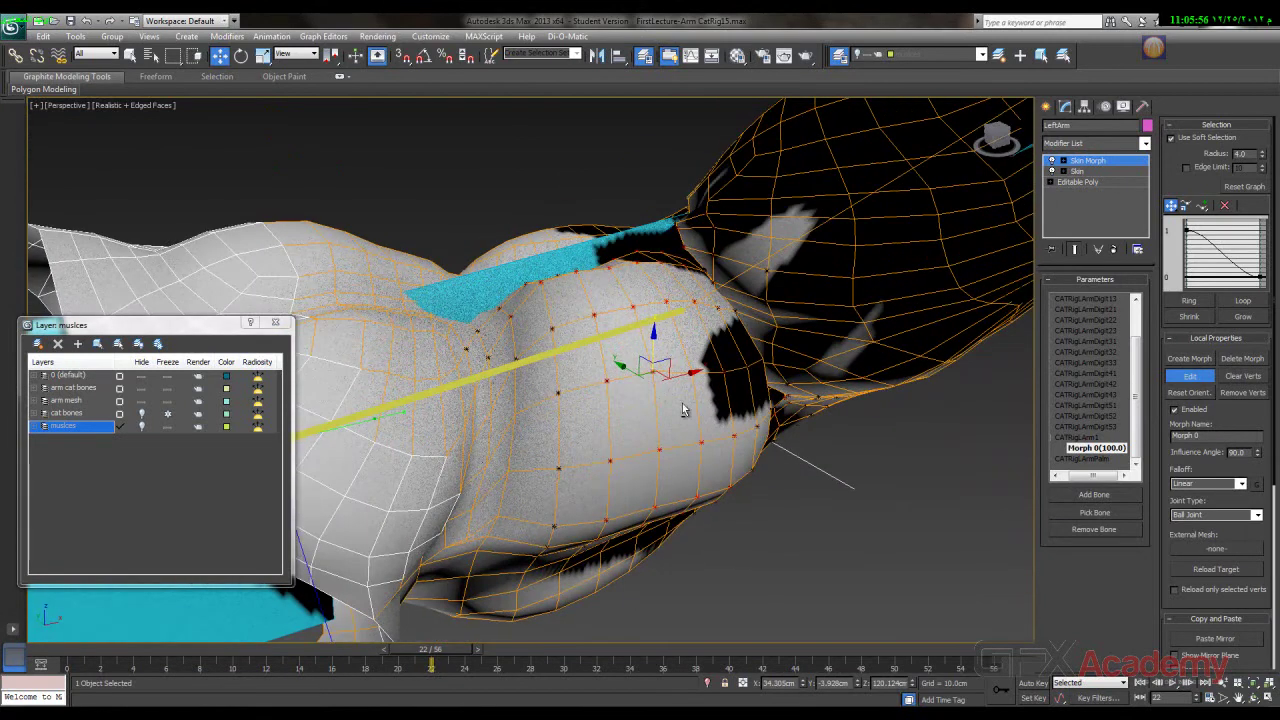
left_click_drag(624, 367, 617, 363)
middle_click_drag(694, 466, 647, 413, "alt")
left_click_drag(681, 385, 651, 388)
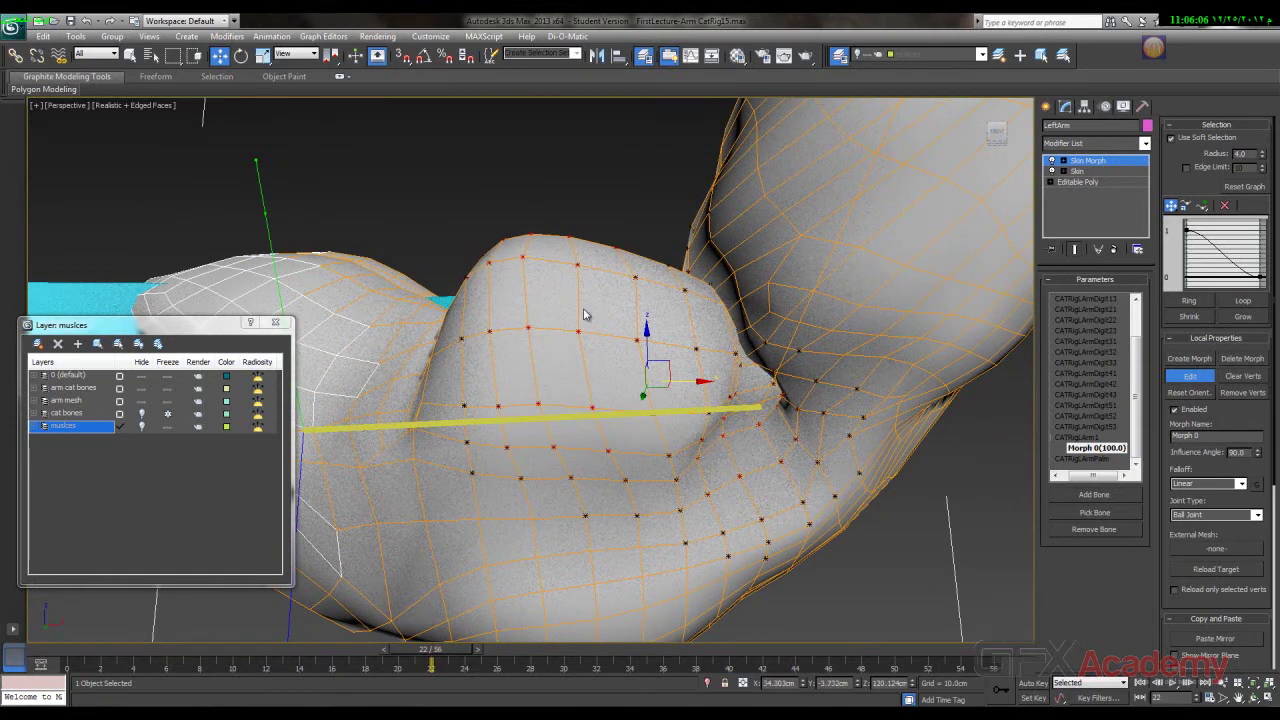
- Pull vertices on the upper and elbow-side parts of the biceps slightly back toward the shoulder
left_click(578, 267)
left_click_drag(624, 288, 614, 288)
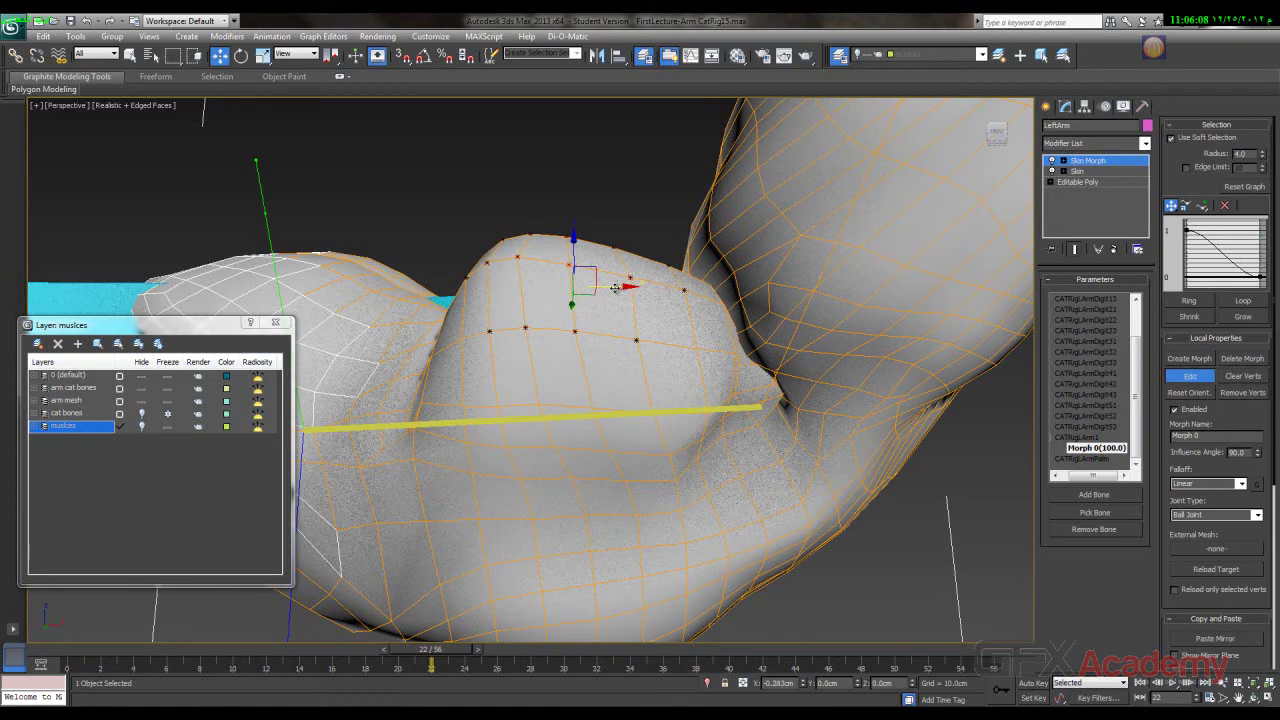
left_click(578, 333)
left_click(686, 291, "ctrl")
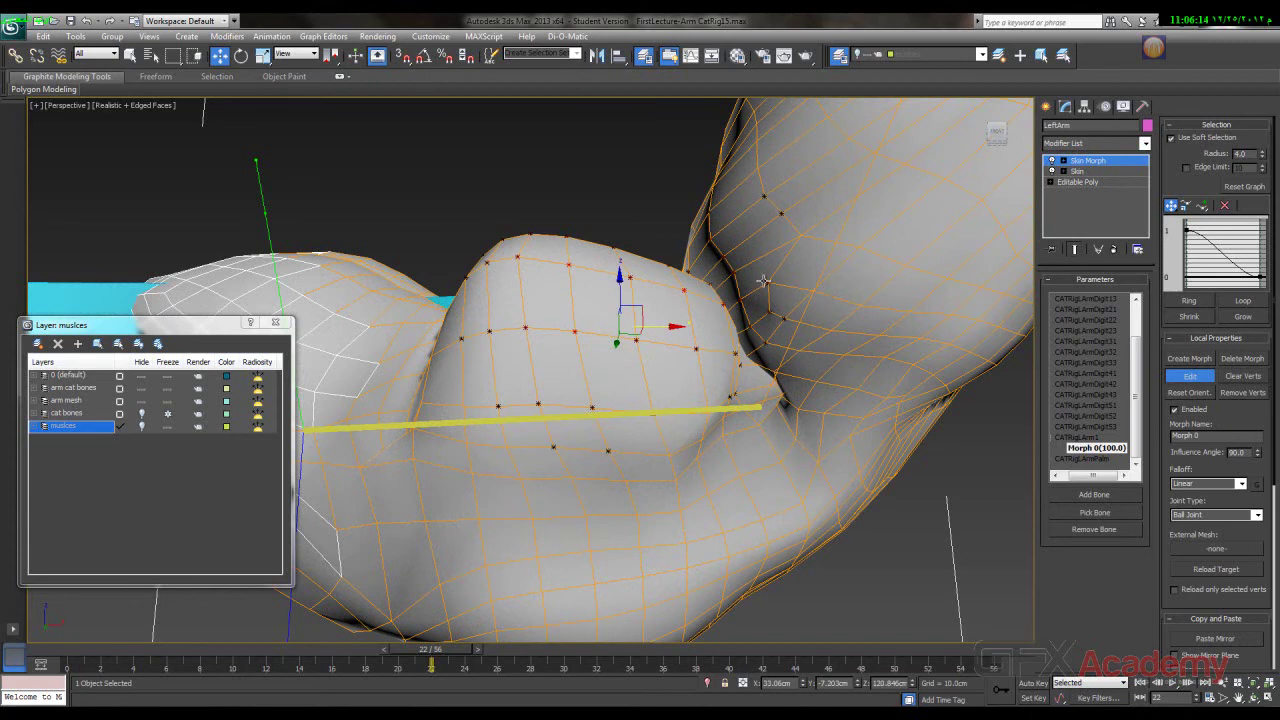
middle_click_drag(698, 306, 755, 312, "alt")
middle_click_drag(713, 268, 631, 296, "alt")
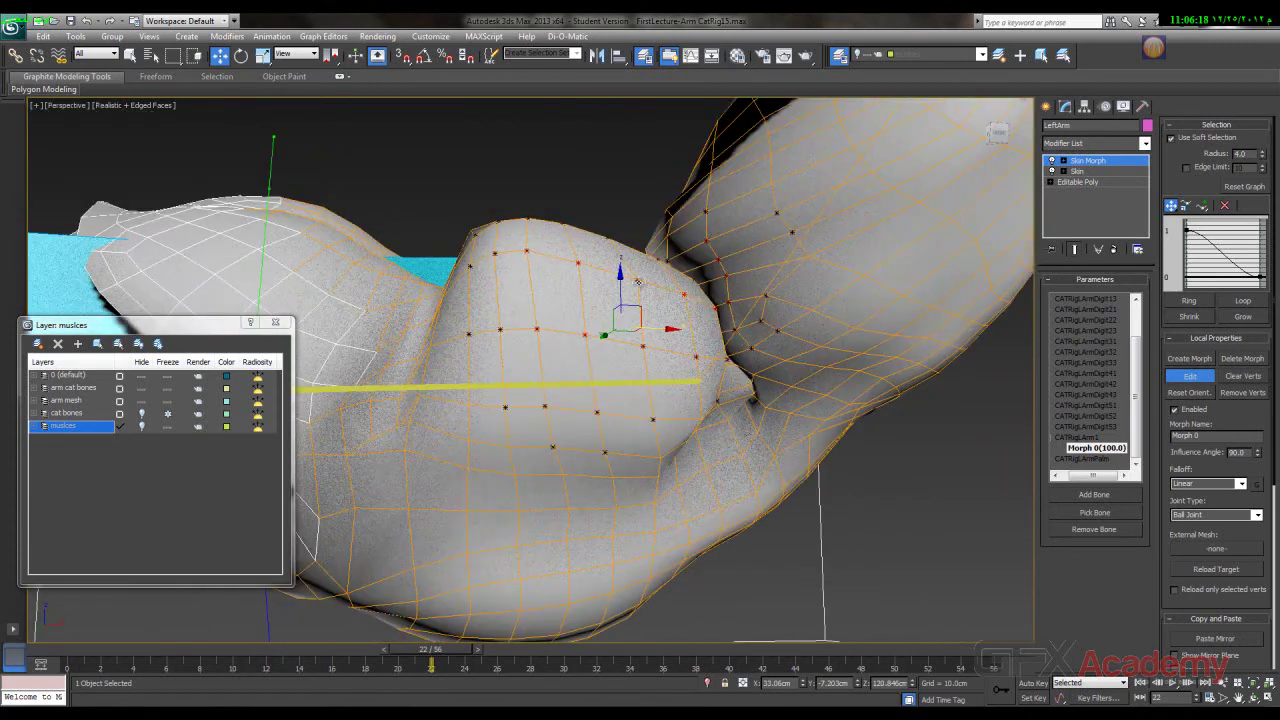
left_click(636, 278)
left_click(643, 348)
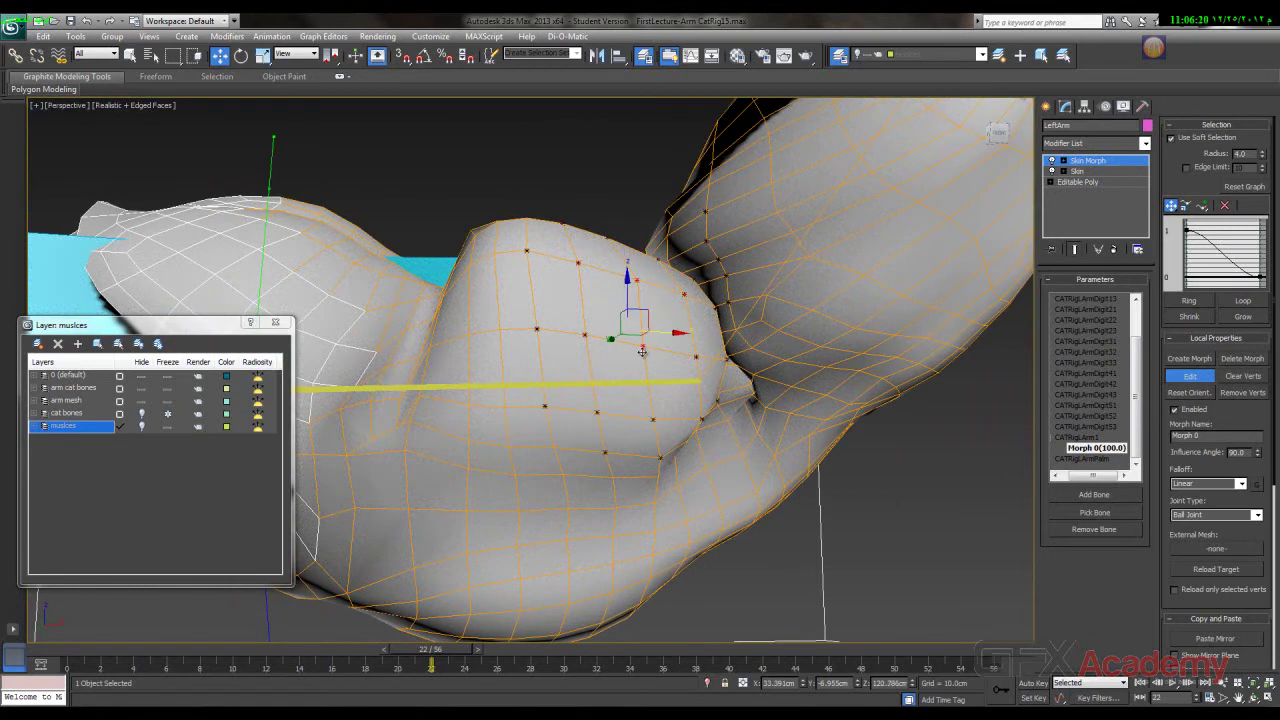
left_click_drag(673, 333, 662, 334)
- Select a vertex on top of the biceps, check the bulge's shape, and finish editing the morph
mouse_move(673, 265)
middle_mouse_down("alt")
mouse_move(673, 286)
mouse_move(620, 240)
middle_mouse_up("alt")
left_click(609, 226)
middle_click_drag(595, 306, 597, 258, "alt")
middle_click_drag(383, 489, 385, 553, "alt")
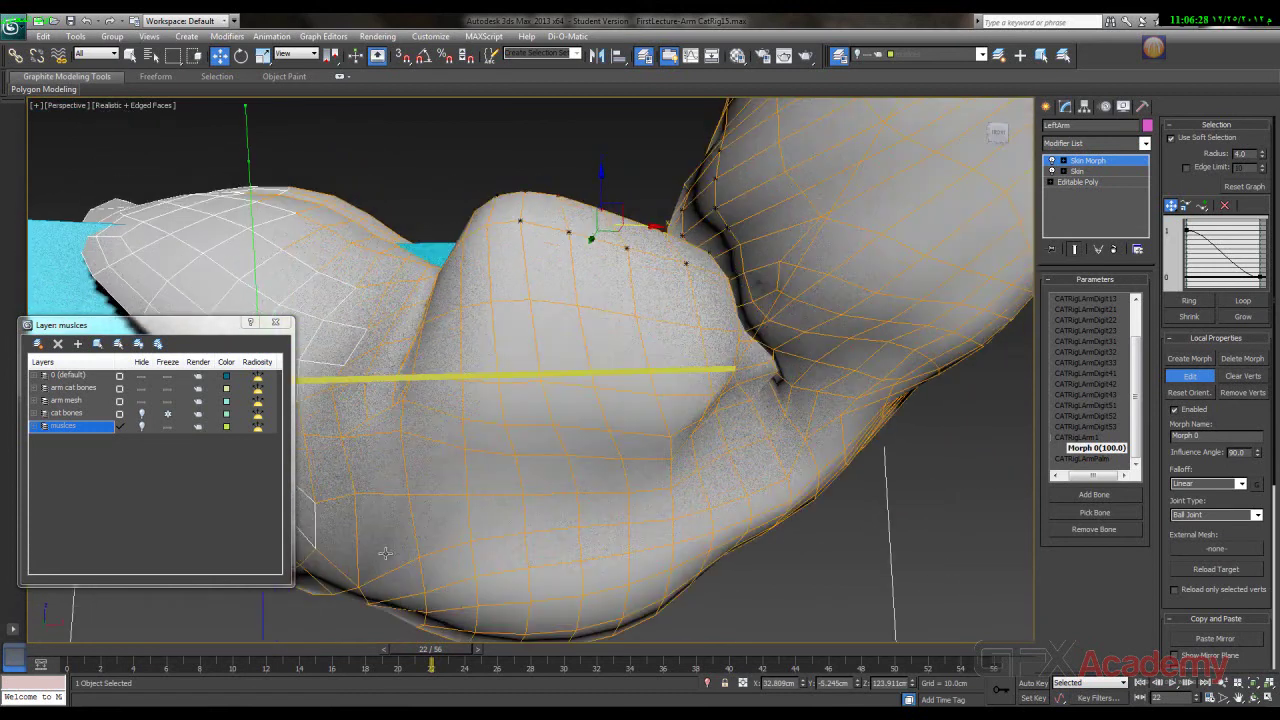
left_click(1206, 377)
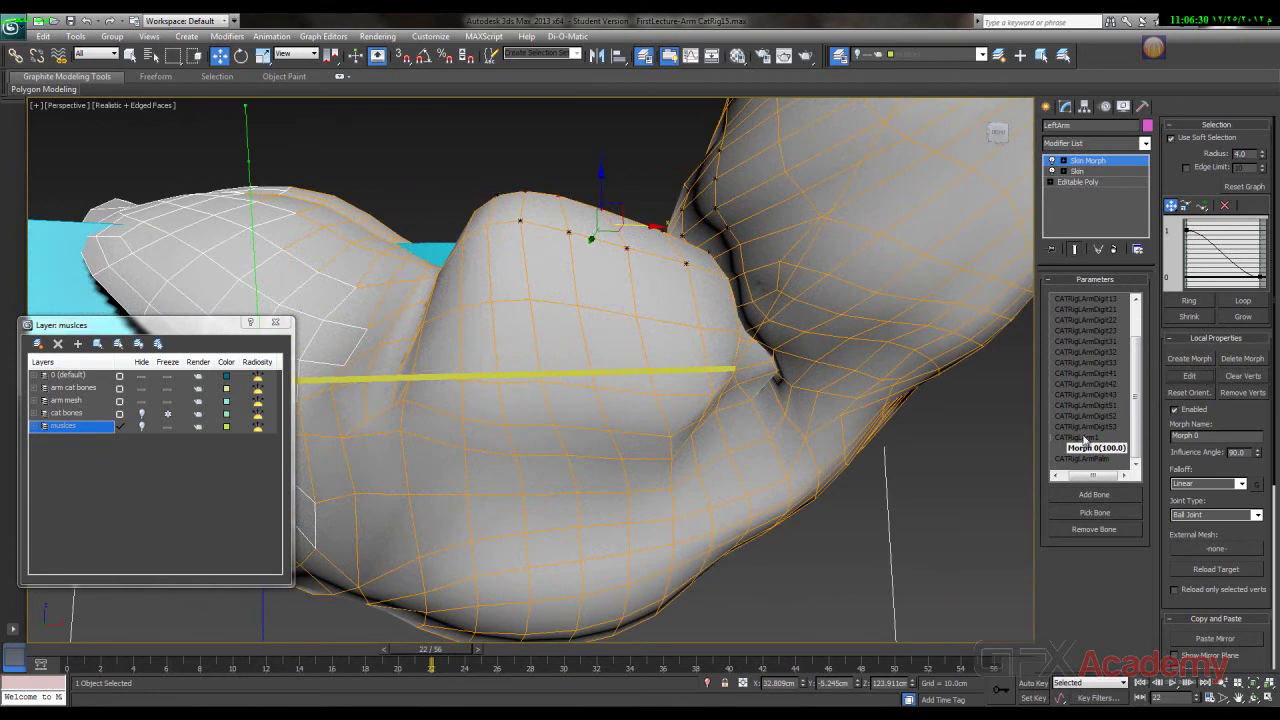
- Return the timeline to frame 0 and examine the biceps shape on the straightened arm
left_click_drag(458, 654, 46, 654)
key("w")
middle_click_drag(516, 510, 513, 444, "alt")
middle_click_drag(628, 502, 520, 524)
scroll(574, 497, "down", 4)
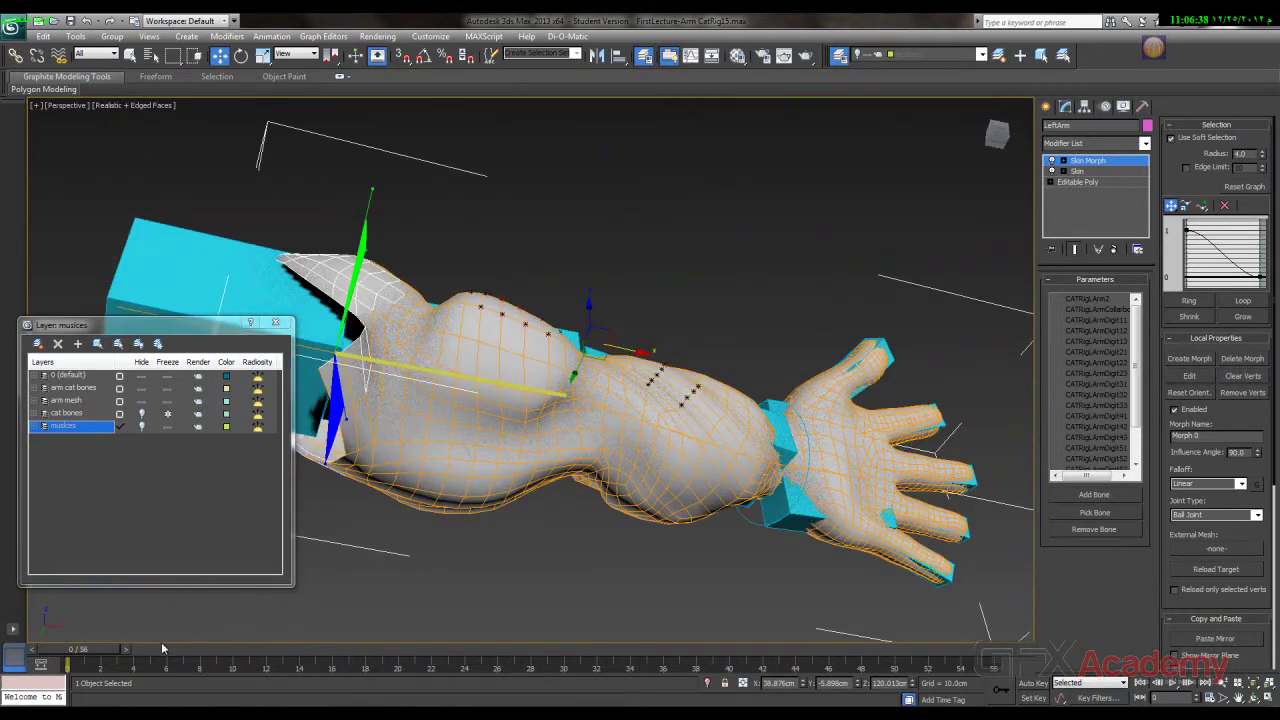
left_click_drag(115, 654, 5, 650)
key("w")
middle_click_drag(548, 368, 555, 458, "alt")
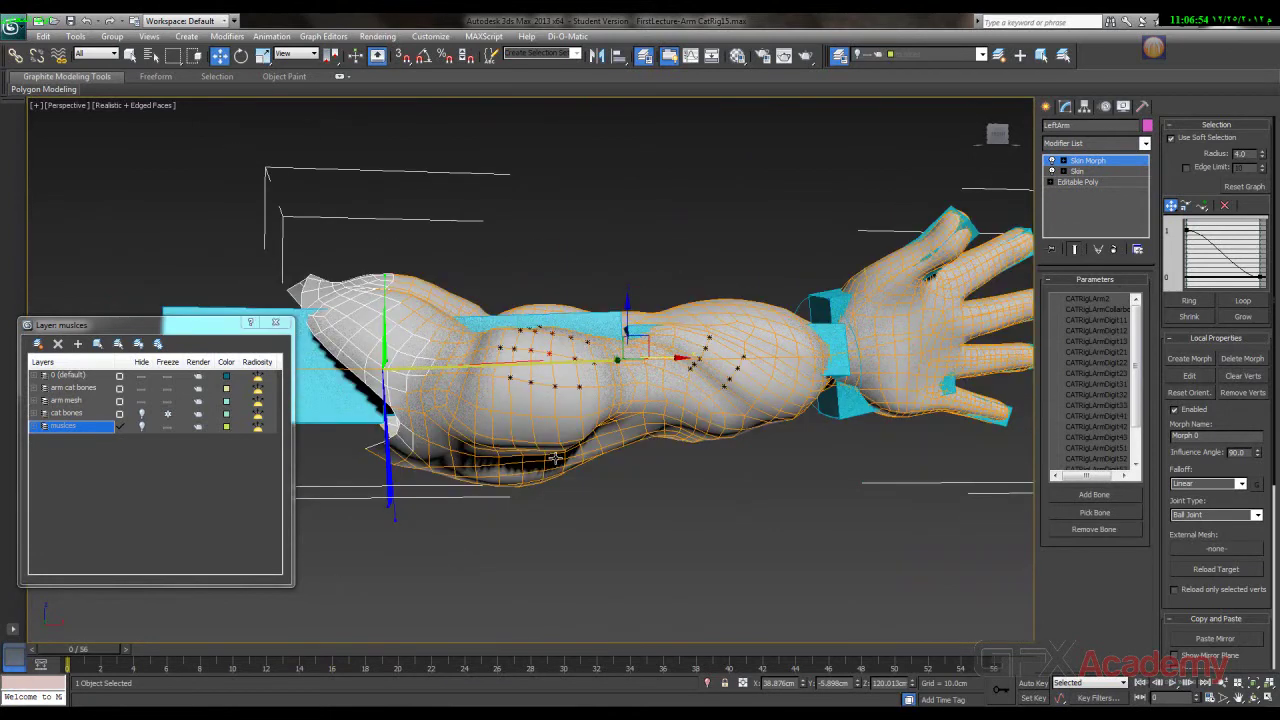
scroll(567, 434, "up", 10)
scroll(567, 434, "down", 6)
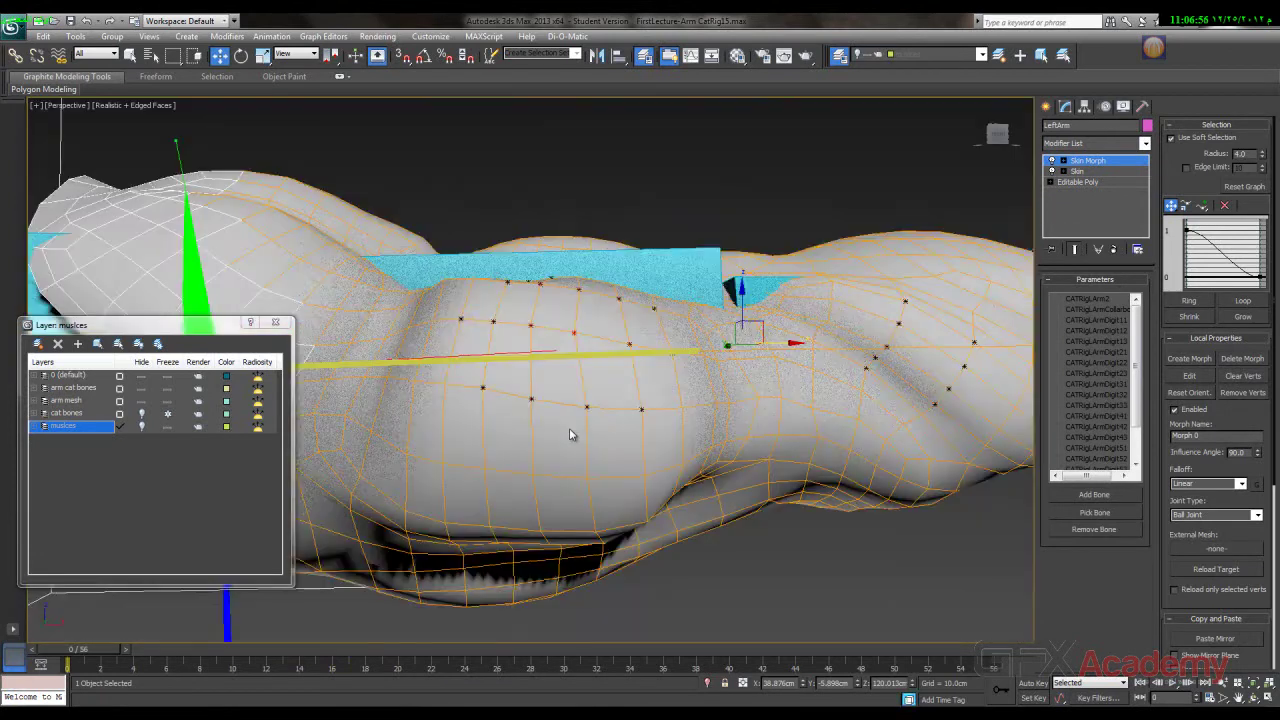
middle_click_drag(583, 478, 567, 300, "alt")
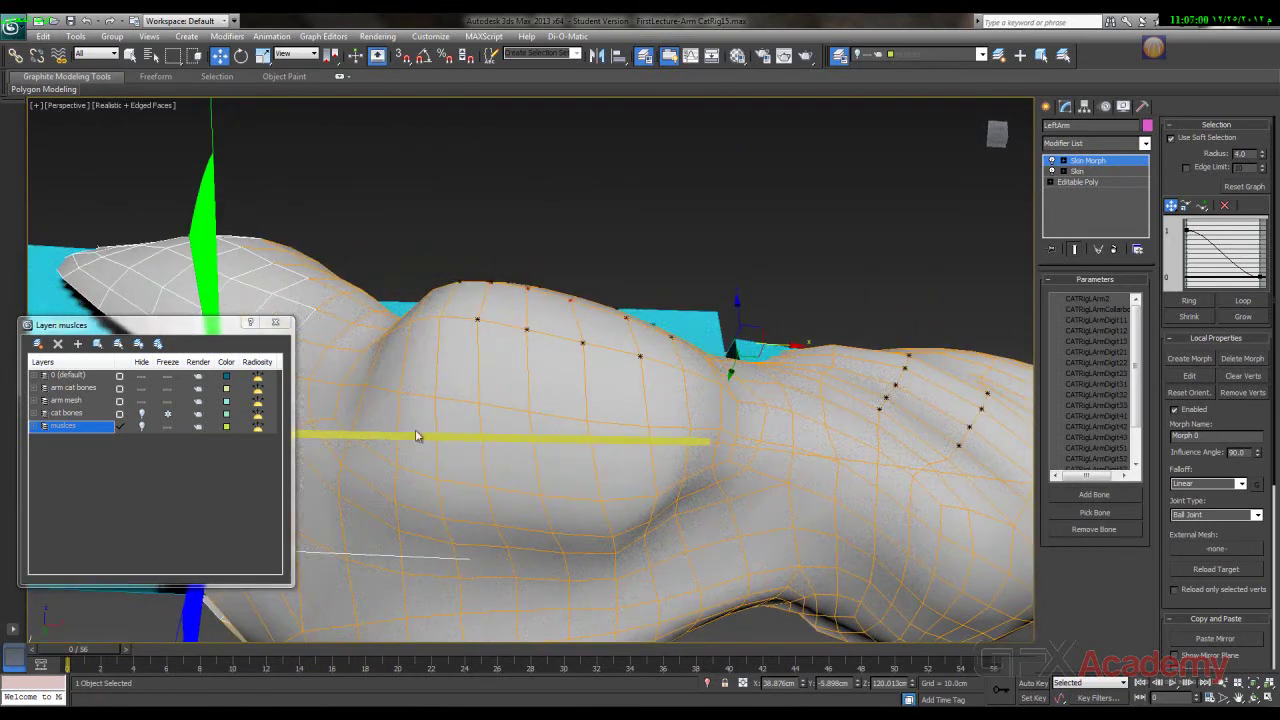
- Scrub to frame 4, play the arm animation to check the muscle deformation, and return to frame 0
left_click_drag(75, 645, 146, 649)
key("w")
middle_click_drag(454, 424, 454, 404)
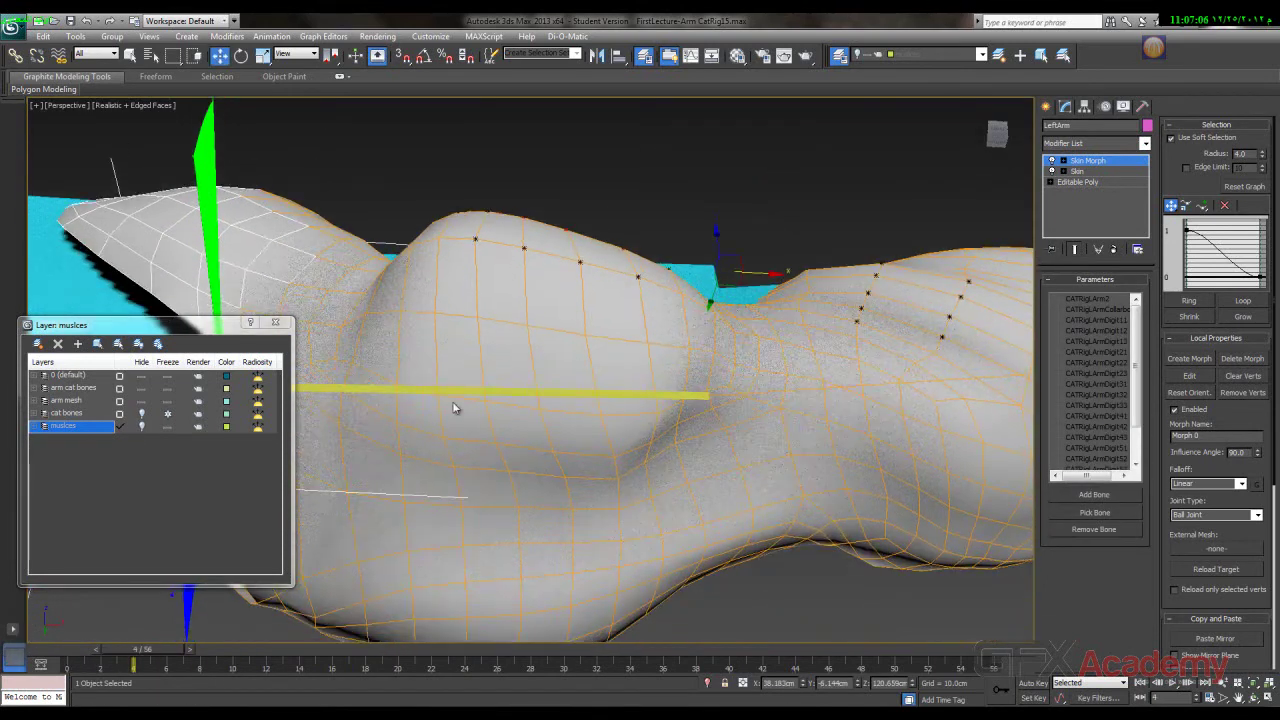
scroll(454, 404, "down", 5)
left_click(1172, 683)
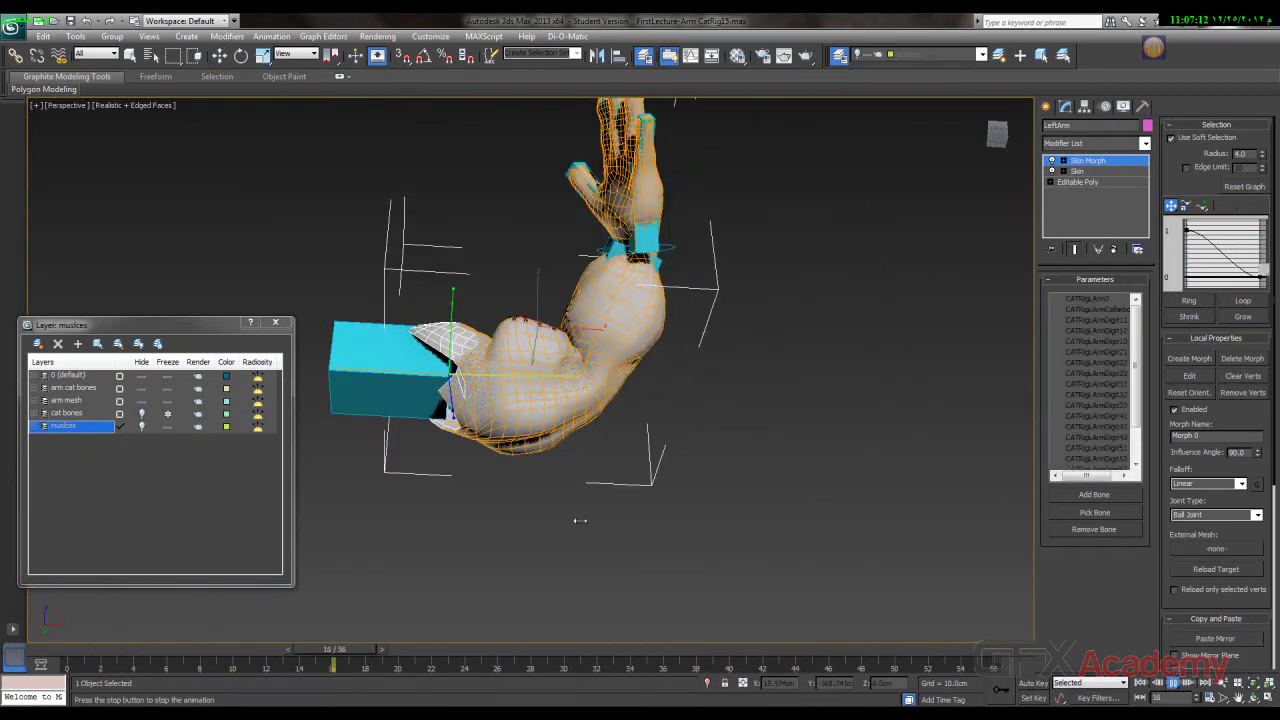
left_click_drag(408, 652, 84, 650)
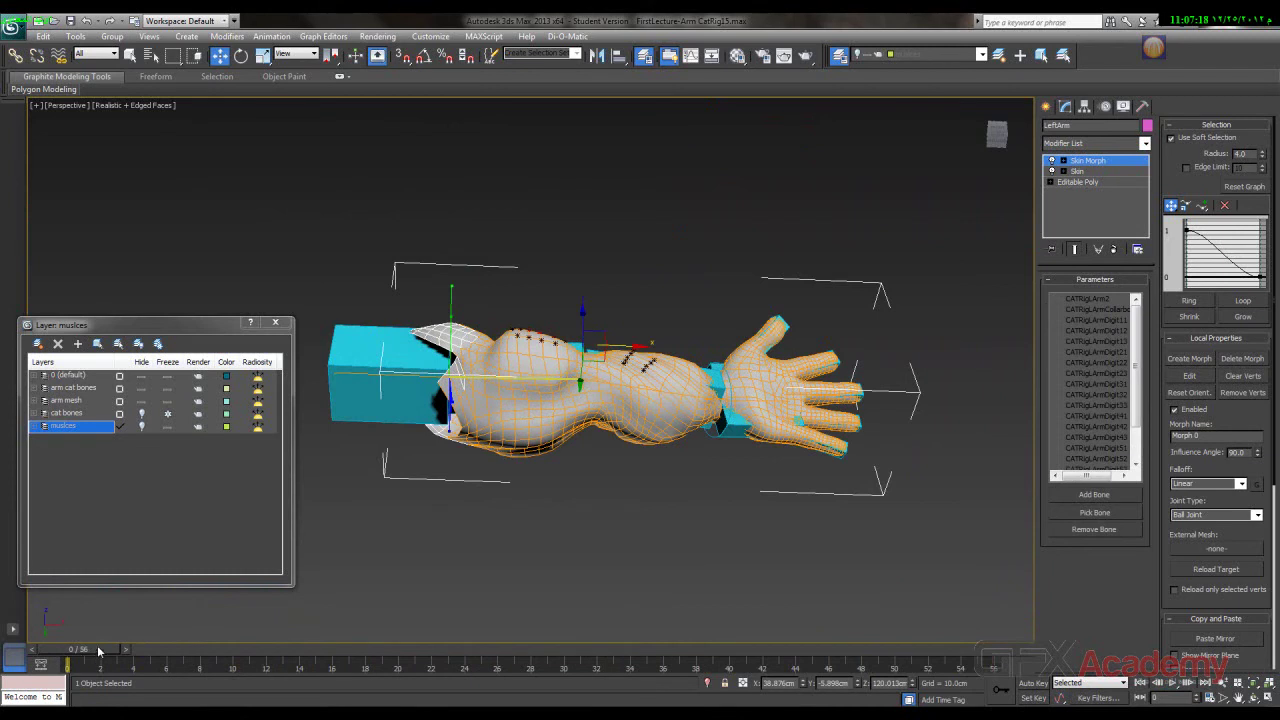
- Create a second morph for CATRigLArm1 at frame 0 and locate it in the bone list
scroll(397, 465, "up", 3)
middle_click_drag(451, 458, 470, 433, "alt")
left_click_drag(98, 650, 68, 658)
key("w")
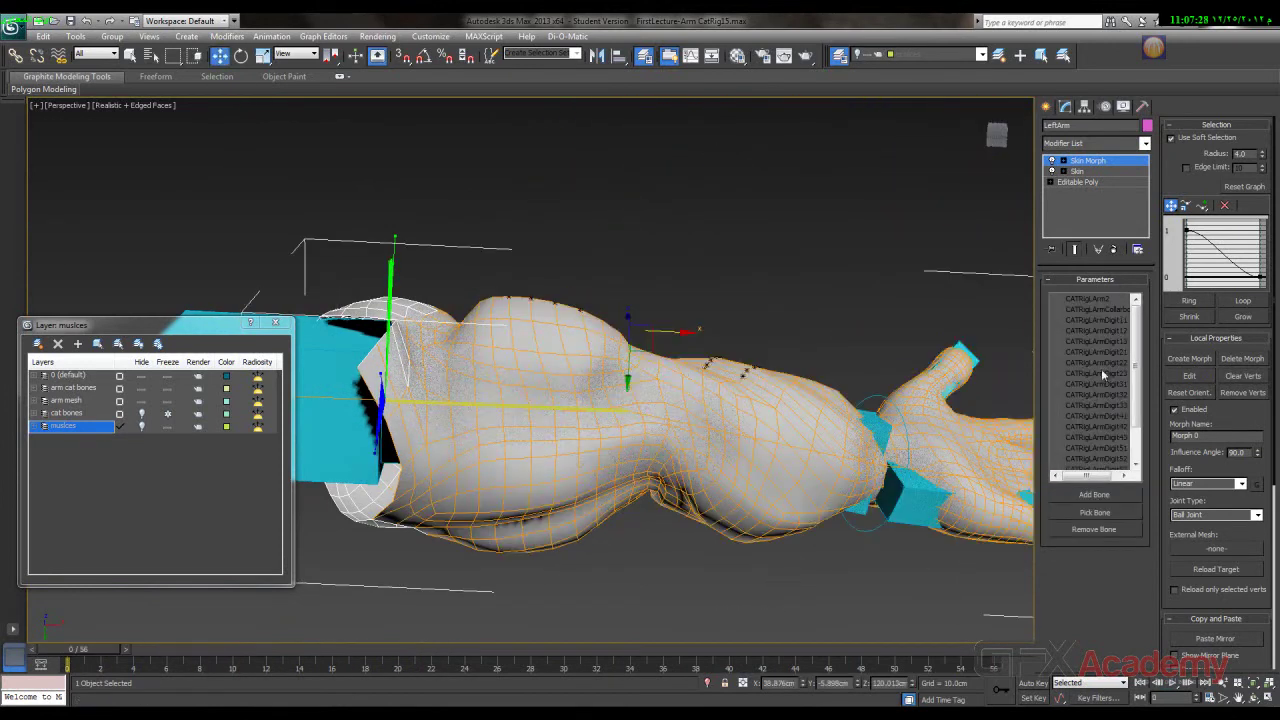
left_click(1188, 359)
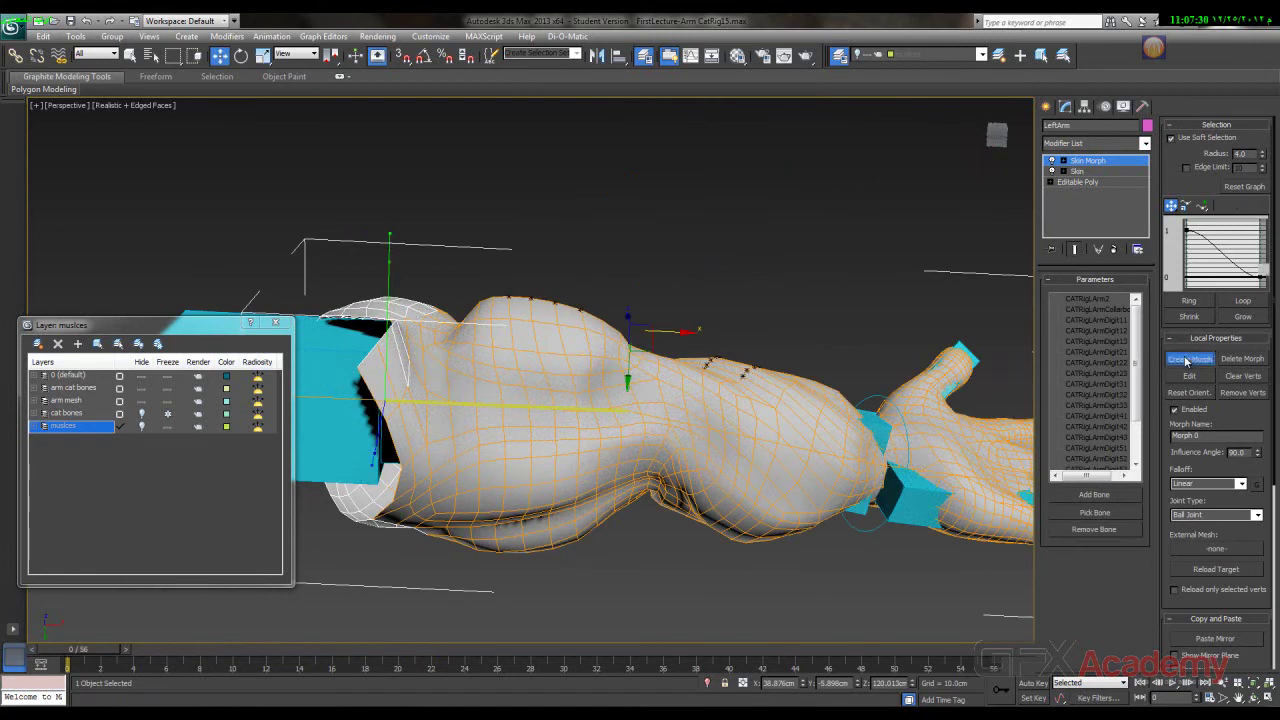
middle_click_drag(647, 307, 570, 316, "alt")
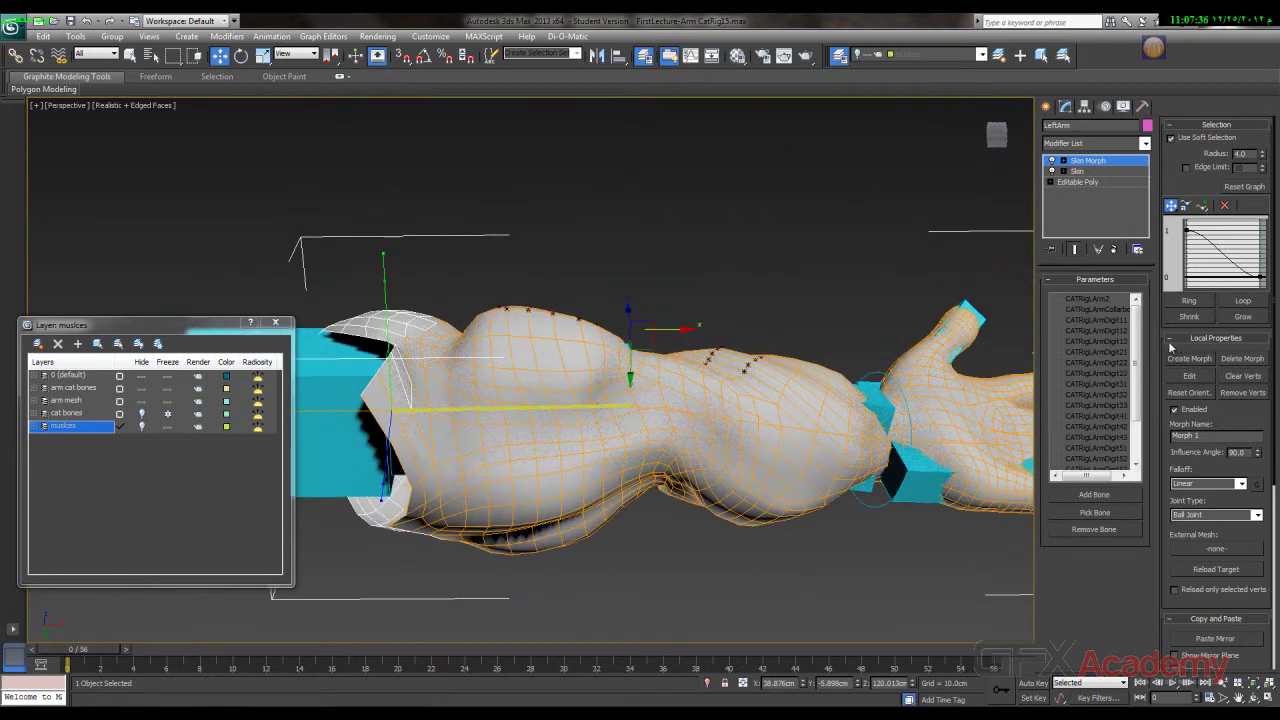
left_click_drag(1138, 342, 1144, 419)
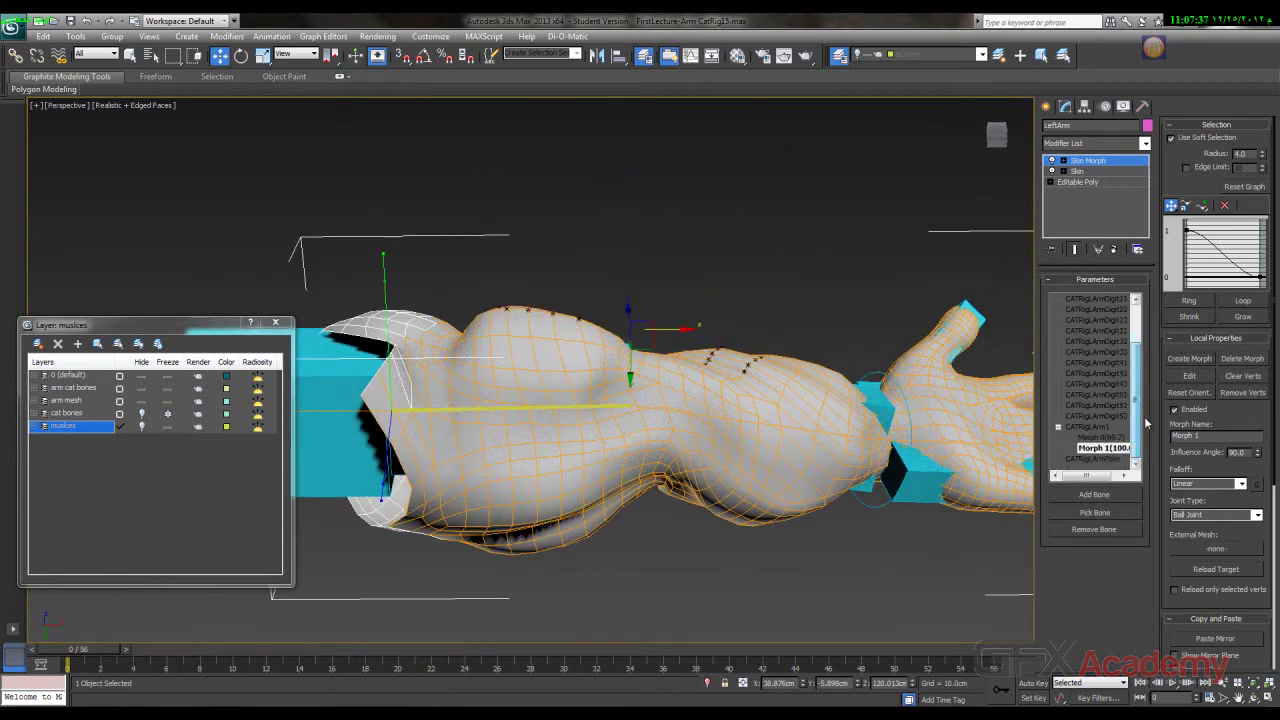
- Compare the two morphs under CATRigLArm1 and leave Morph 1 selected at frame 0
left_click(1103, 482)
left_click(1086, 448)
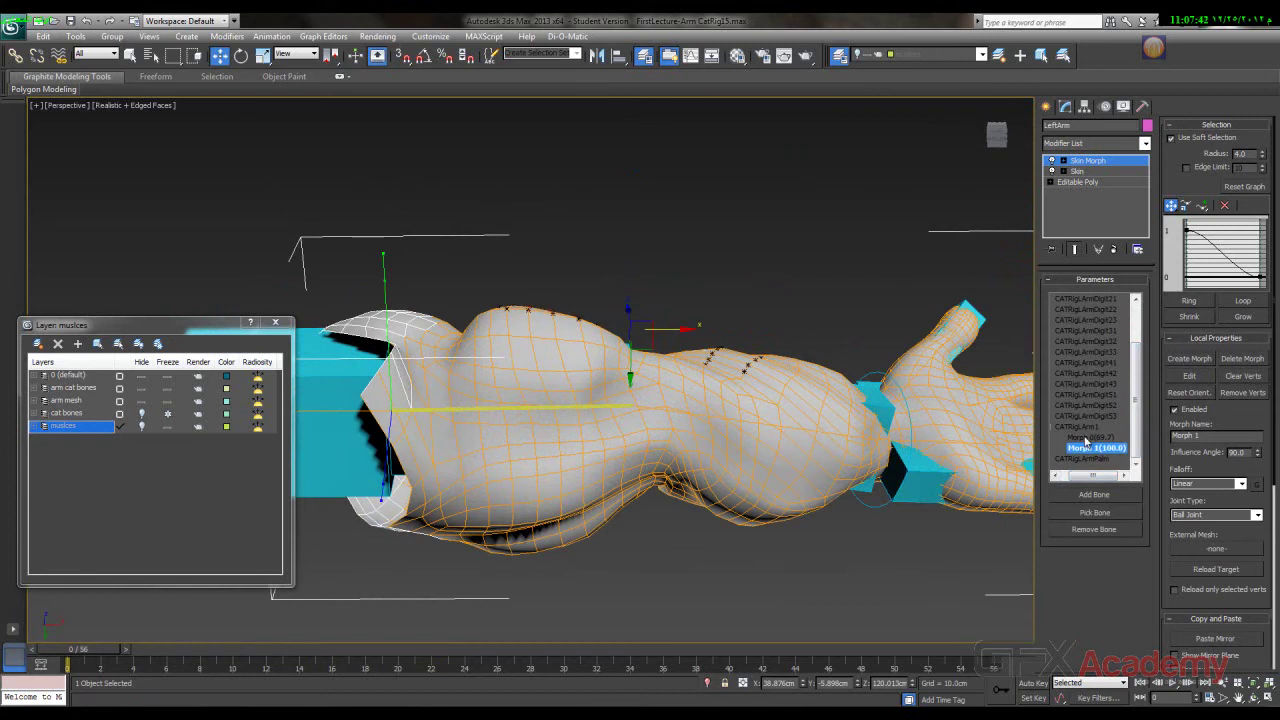
left_click(1086, 428)
left_click(1086, 438)
left_click(1088, 448)
left_click(1088, 438)
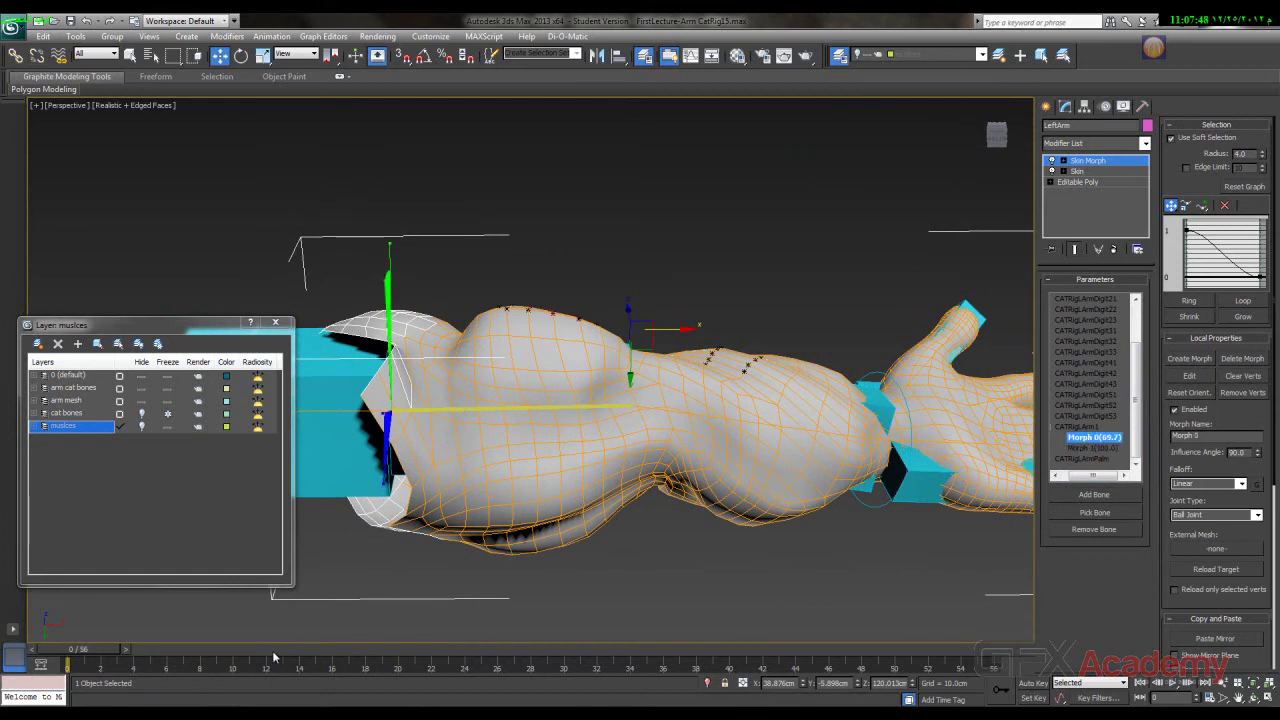
left_click(1087, 449)
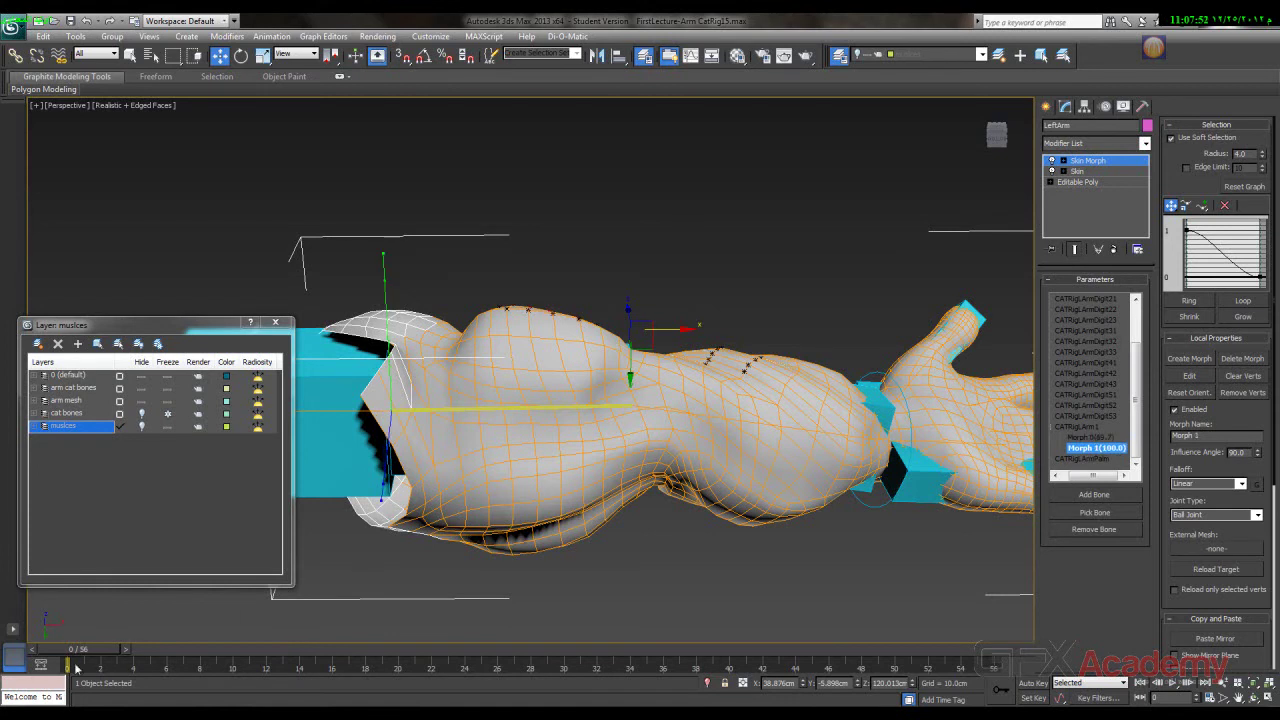
mouse_move(104, 646)
left_mouse_down()
mouse_move(133, 646)
mouse_move(96, 646)
left_mouse_up()
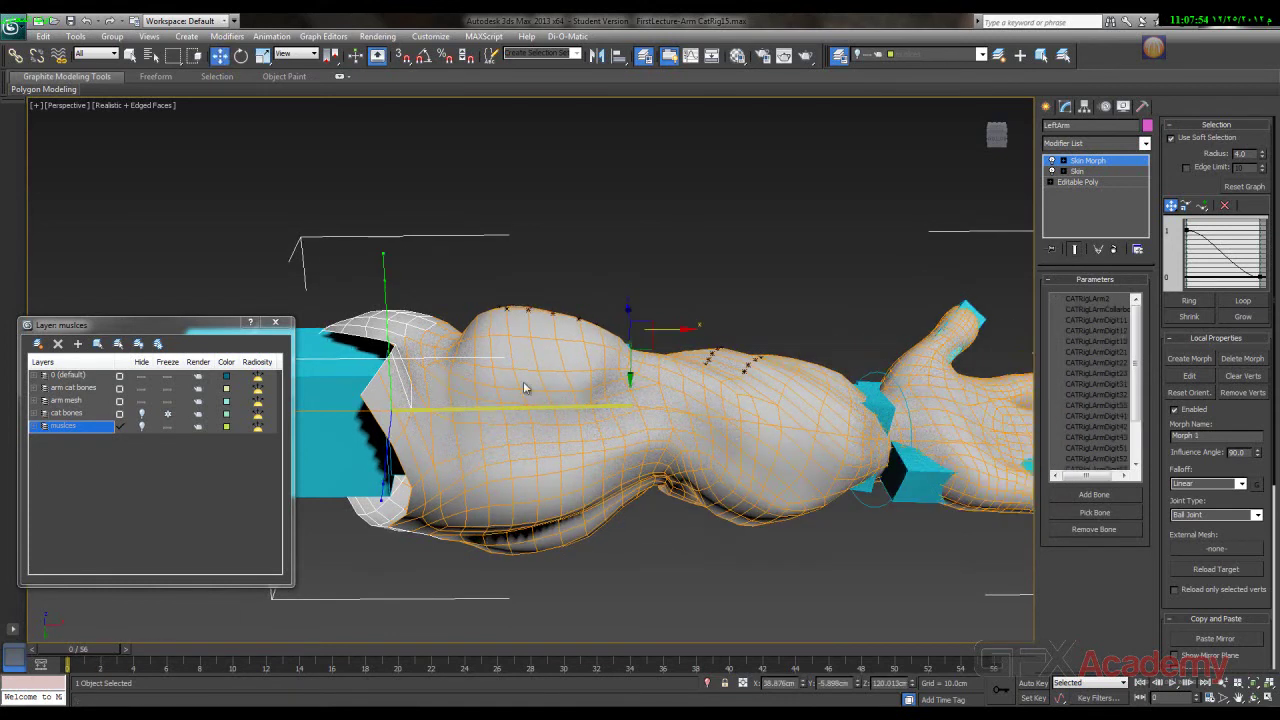
- Select adjacent vertices along the top of the biceps bulge
left_click(508, 313)
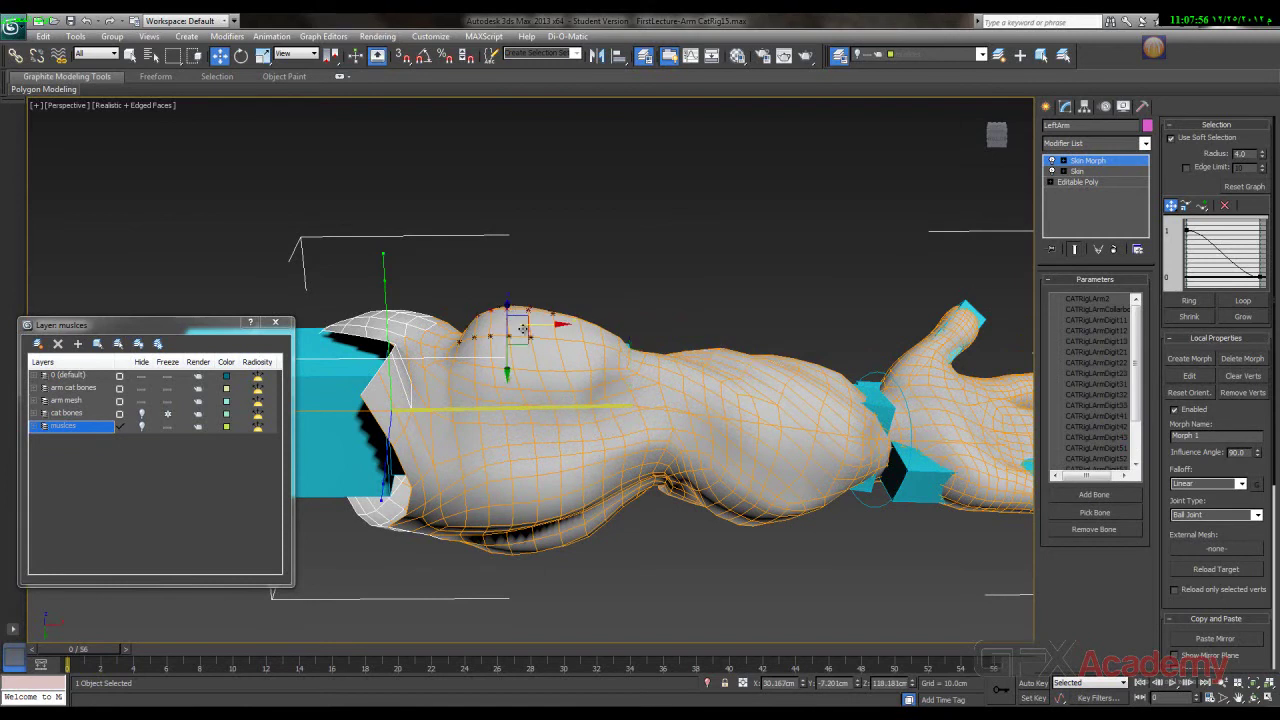
scroll(512, 320, "up", 5)
middle_click_drag(554, 380, 518, 397, "alt")
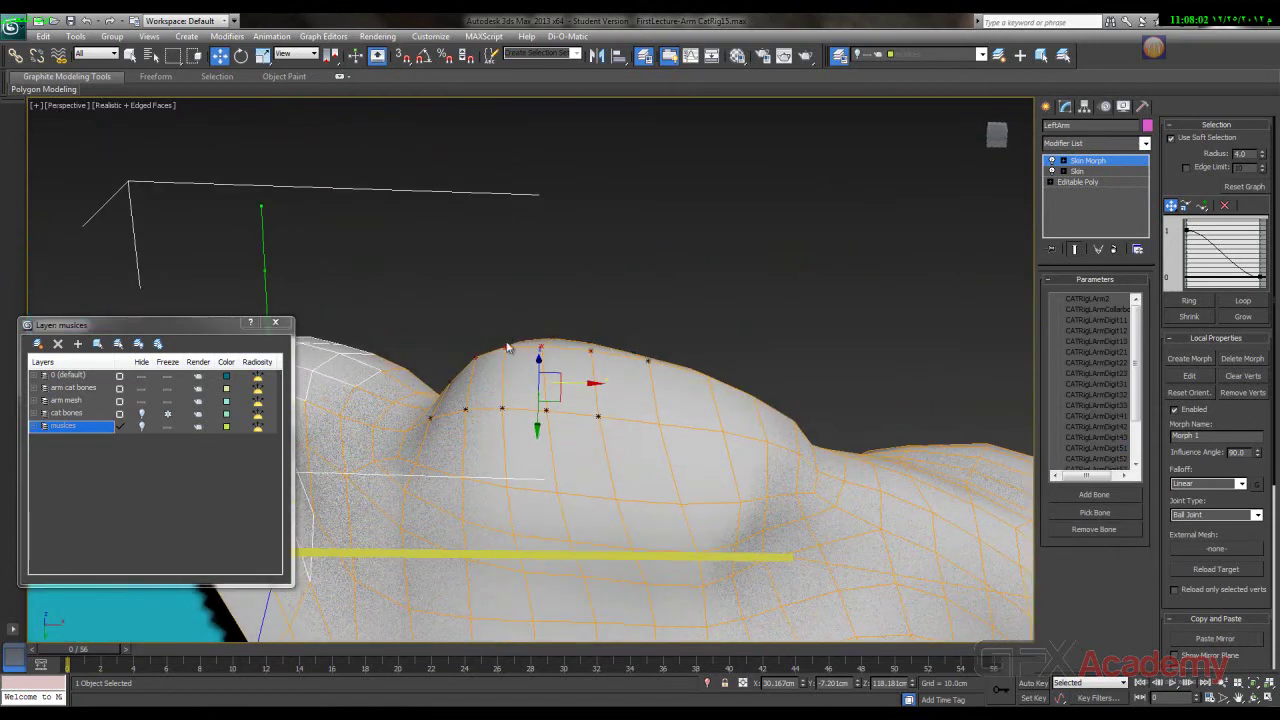
left_click(592, 352, "ctrl")
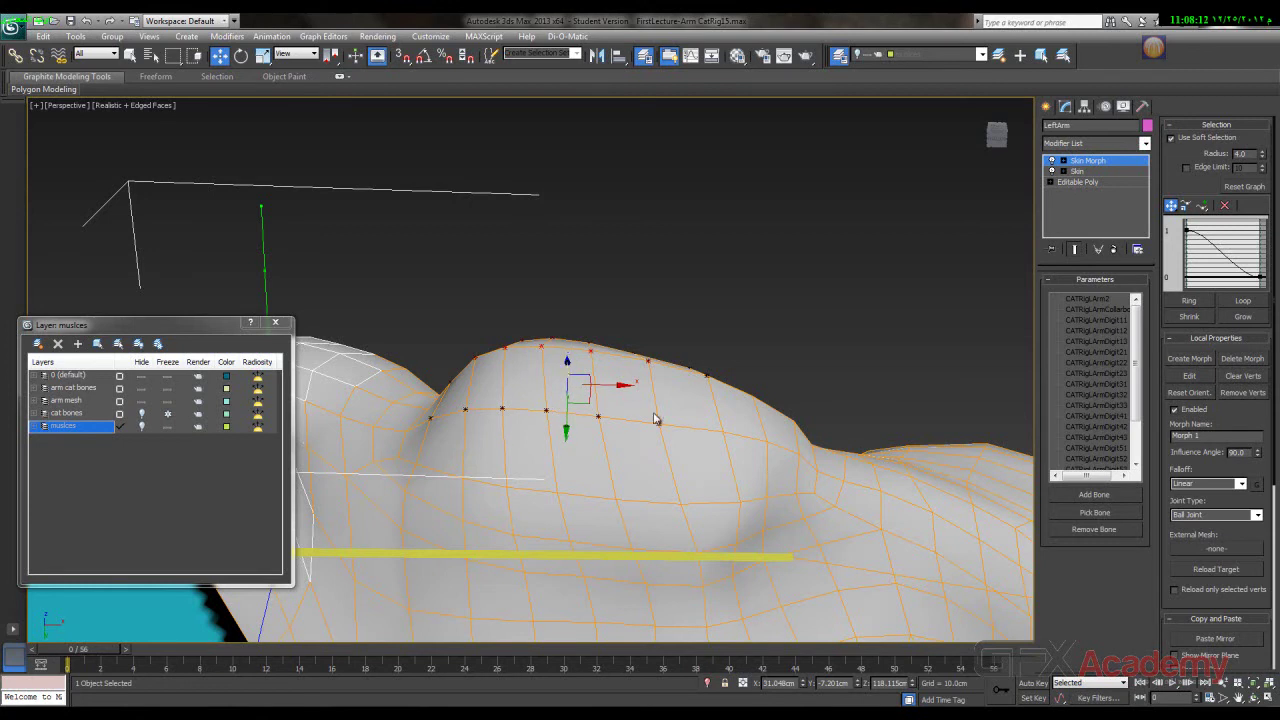
- Check the biceps shape at frame 22, return to frame 0 and start editing Morph 1
left_click_drag(107, 652, 456, 655)
key("w")
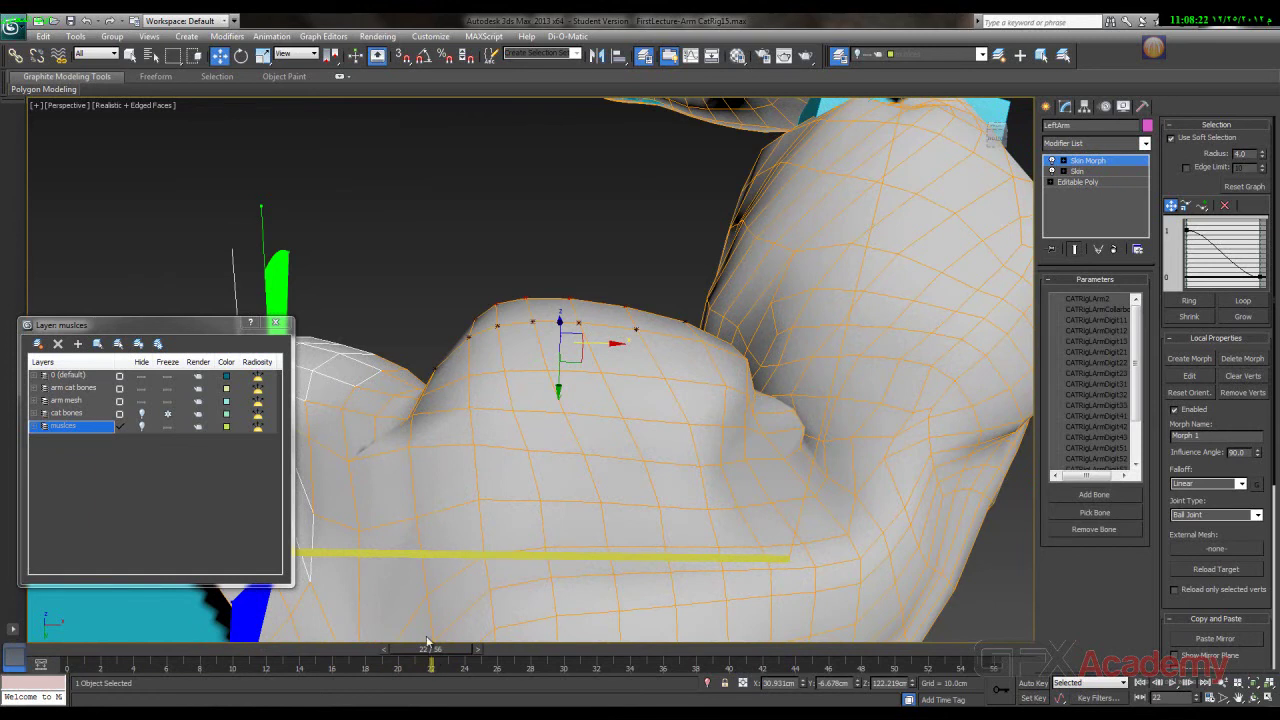
left_click_drag(441, 655, 70, 655)
left_click(1199, 377)
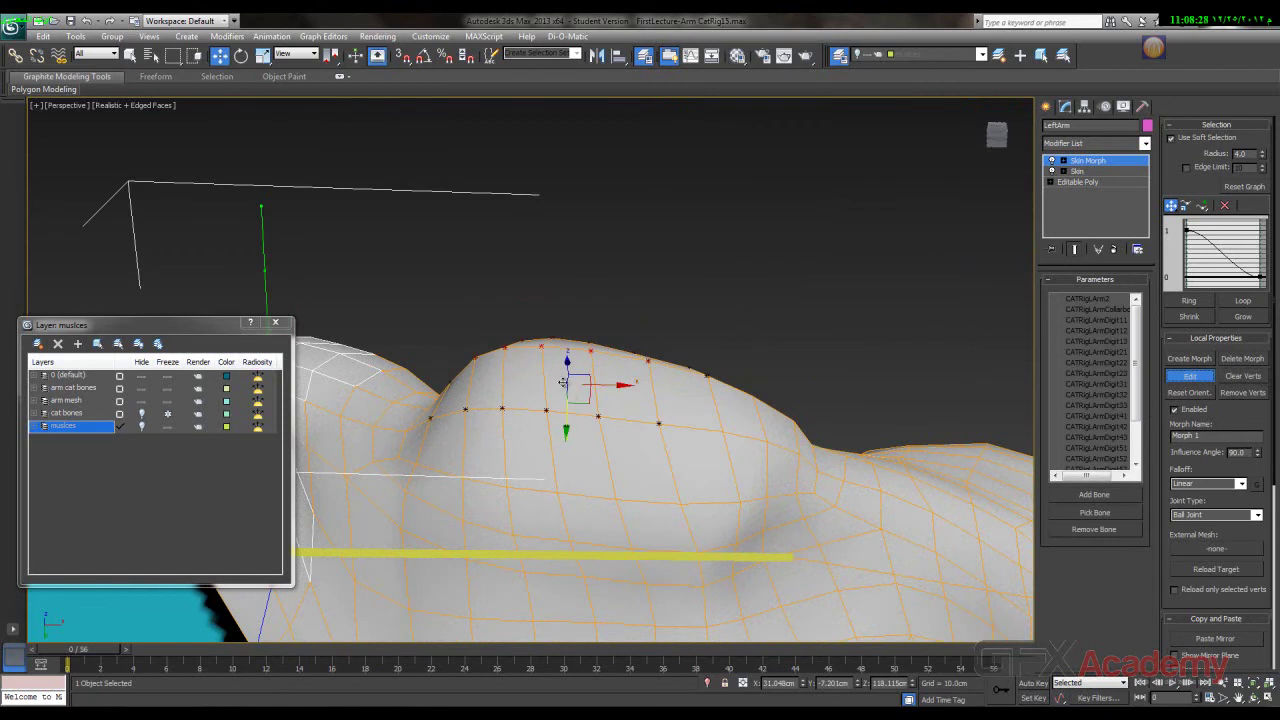
- Set the reference coordinate system to Local and inspect the selected biceps vertices in shaded and wireframe display
left_click(306, 54)
left_click(288, 100)
middle_click_drag(464, 132, 580, 262, "alt")
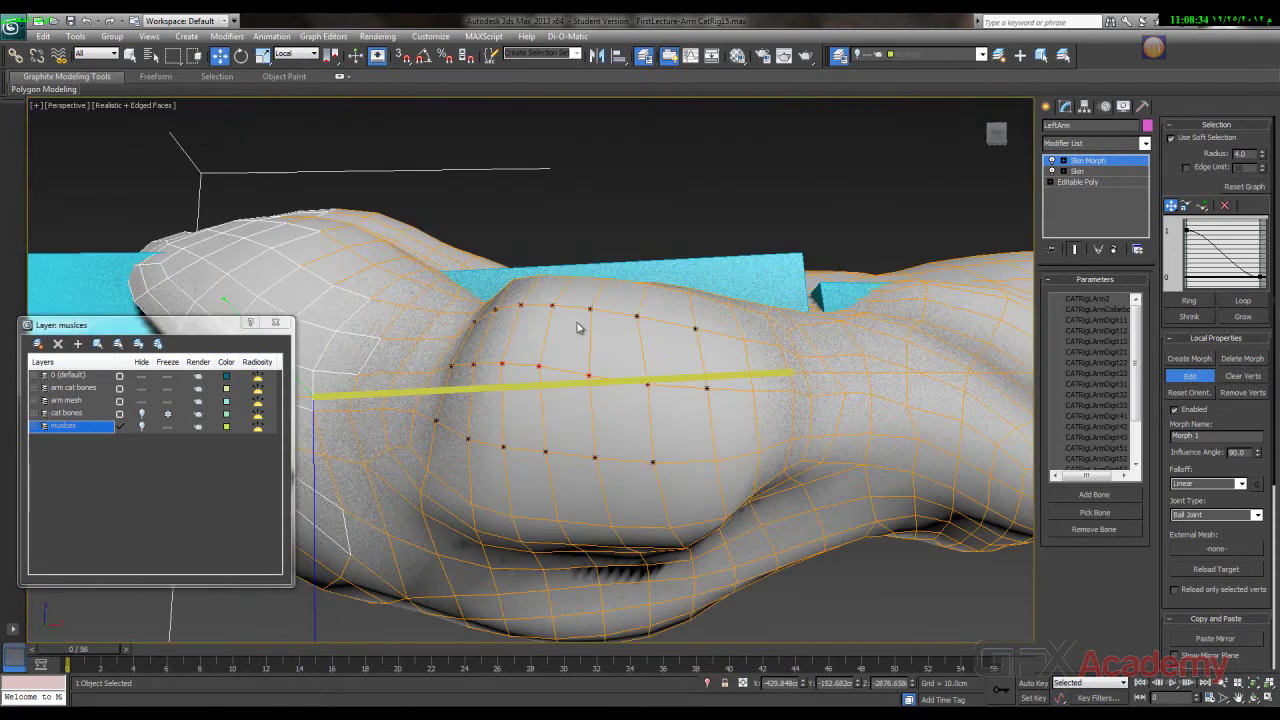
scroll(606, 394, "down", 5)
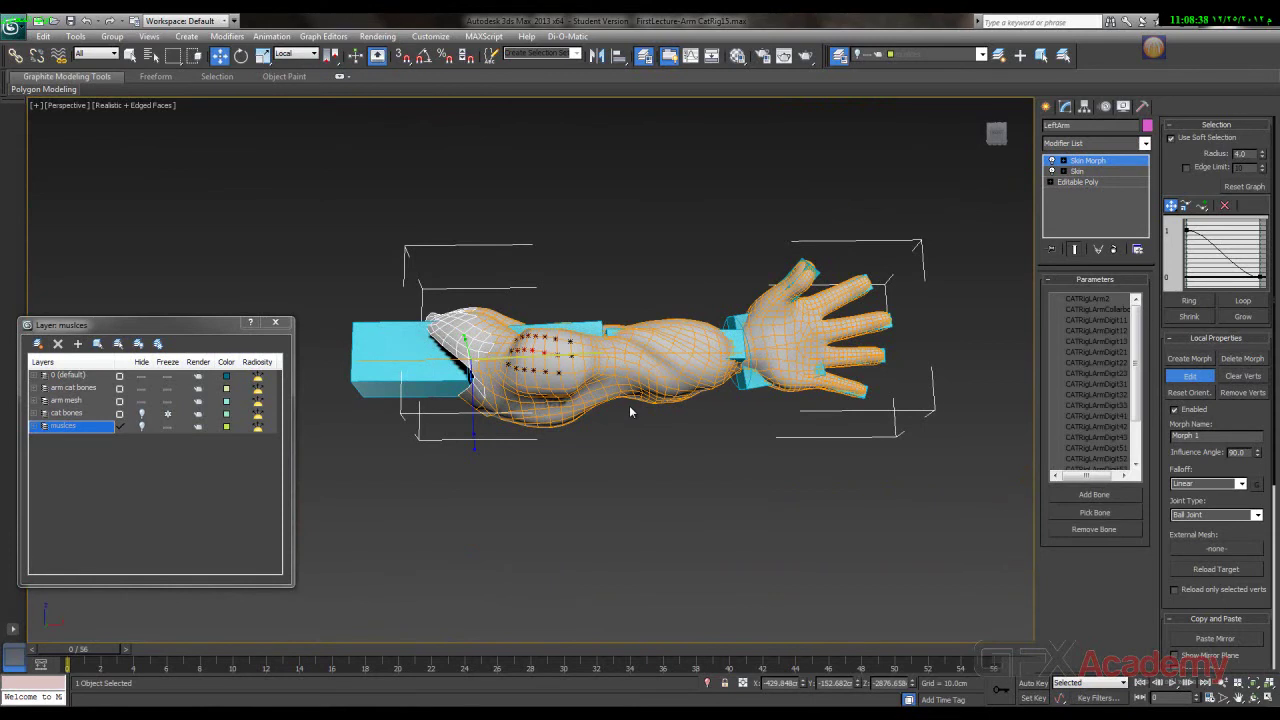
key("F3")
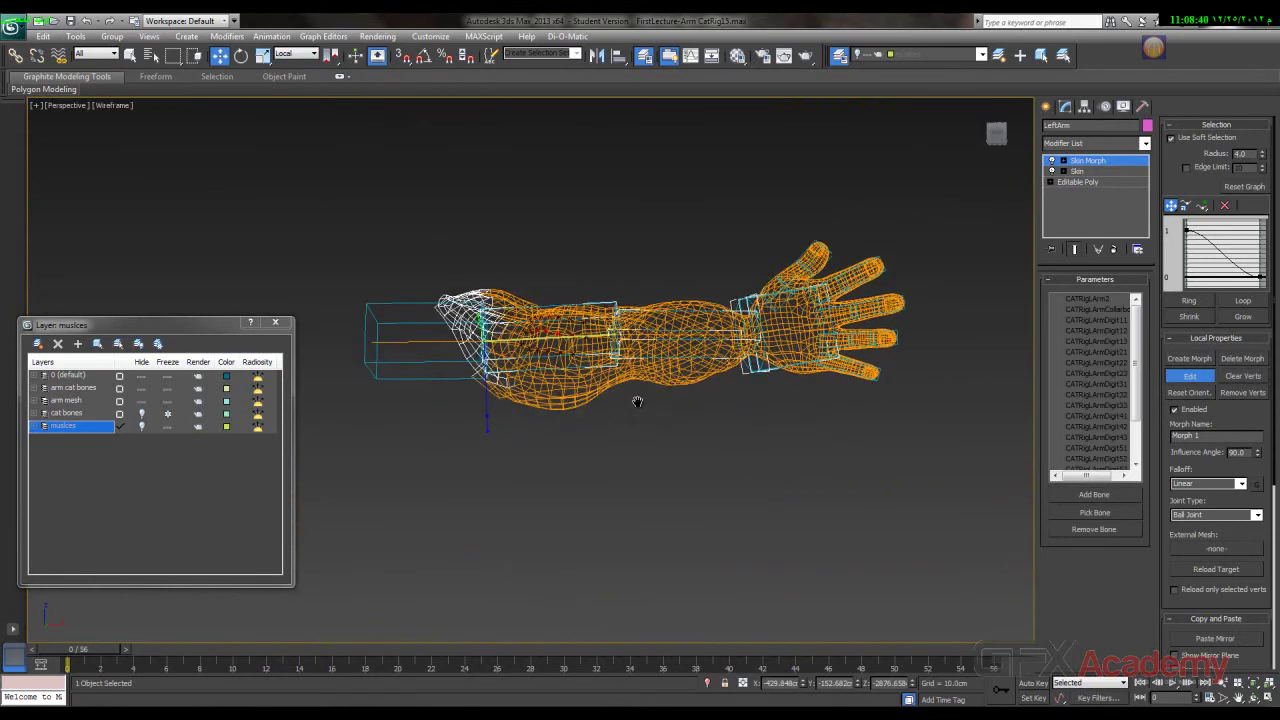
scroll(637, 396, "up", 5)
scroll(637, 398, "up", 4)
key("F3")
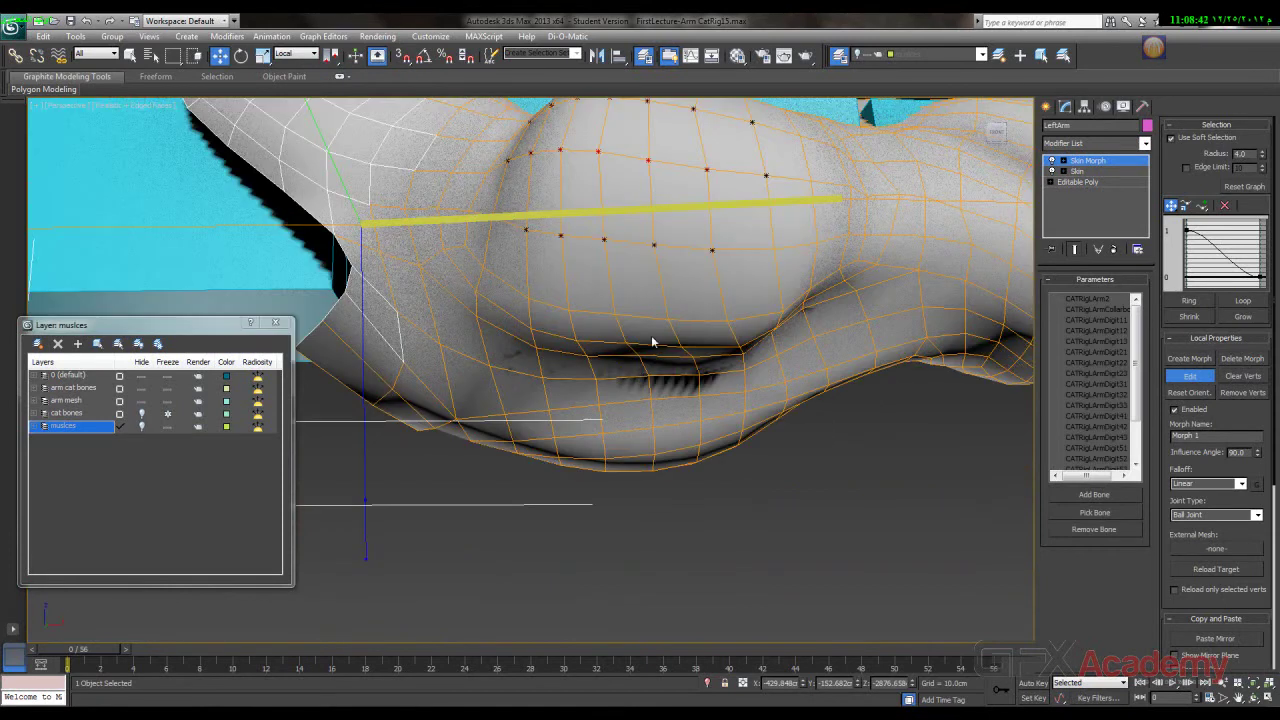
middle_click_drag(651, 306, 645, 345, "alt")
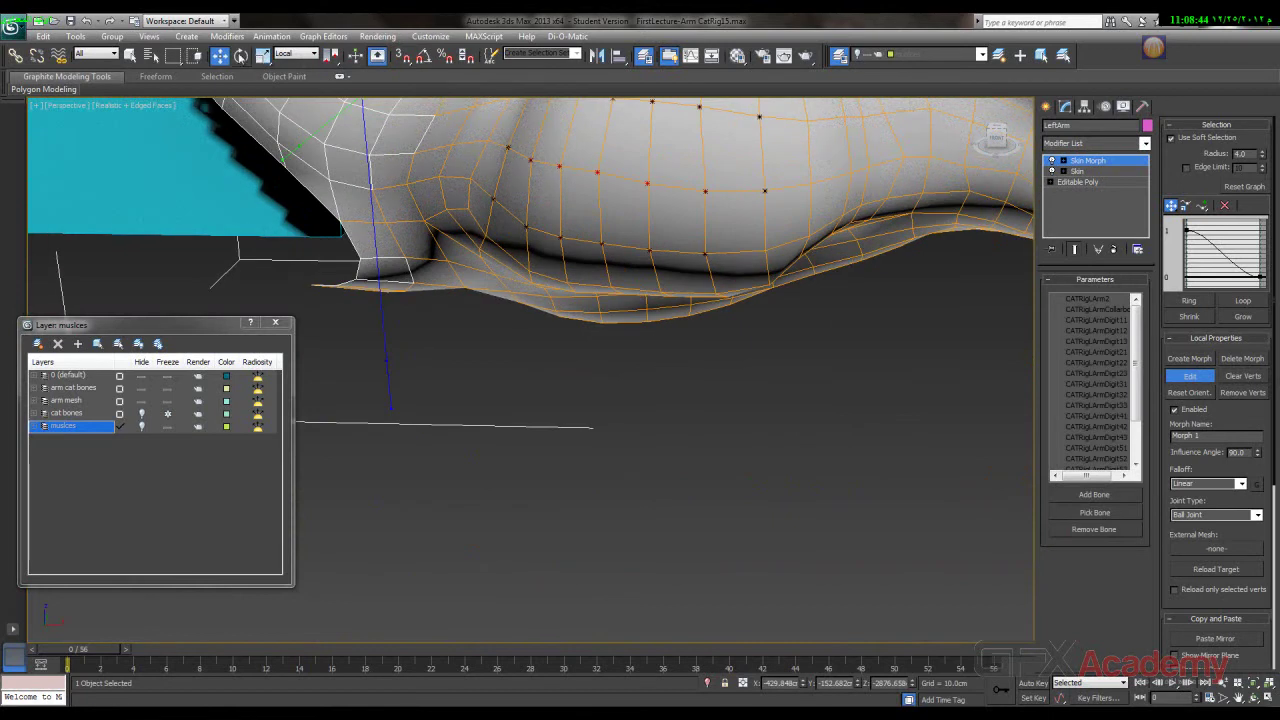
- Open the Move Transform Type-In and lower the selected top biceps vertices by adjusting their local Z and Y coordinates
key("F12")
left_click_drag(196, 384, 658, 529)
middle_click_drag(680, 440, 751, 294, "alt")
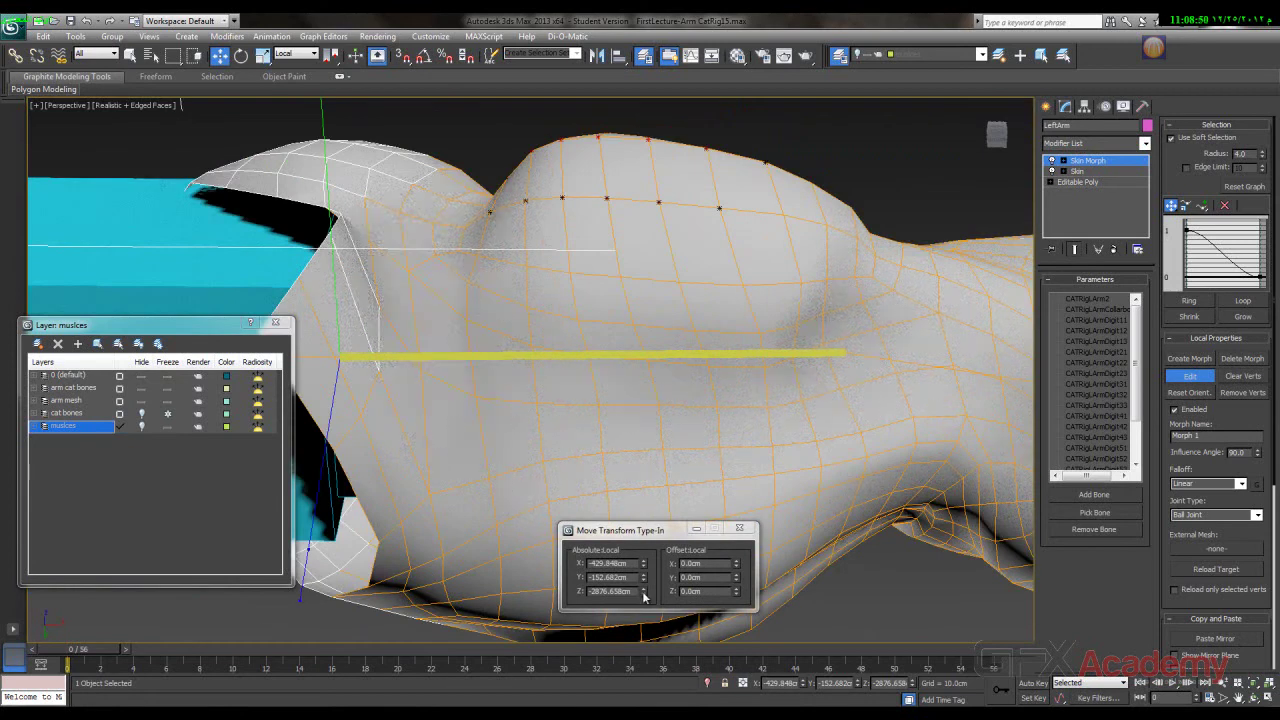
left_click_drag(643, 591, 655, 630)
left_click_drag(656, 623, 659, 582)
middle_click_drag(681, 182, 666, 371, "alt")
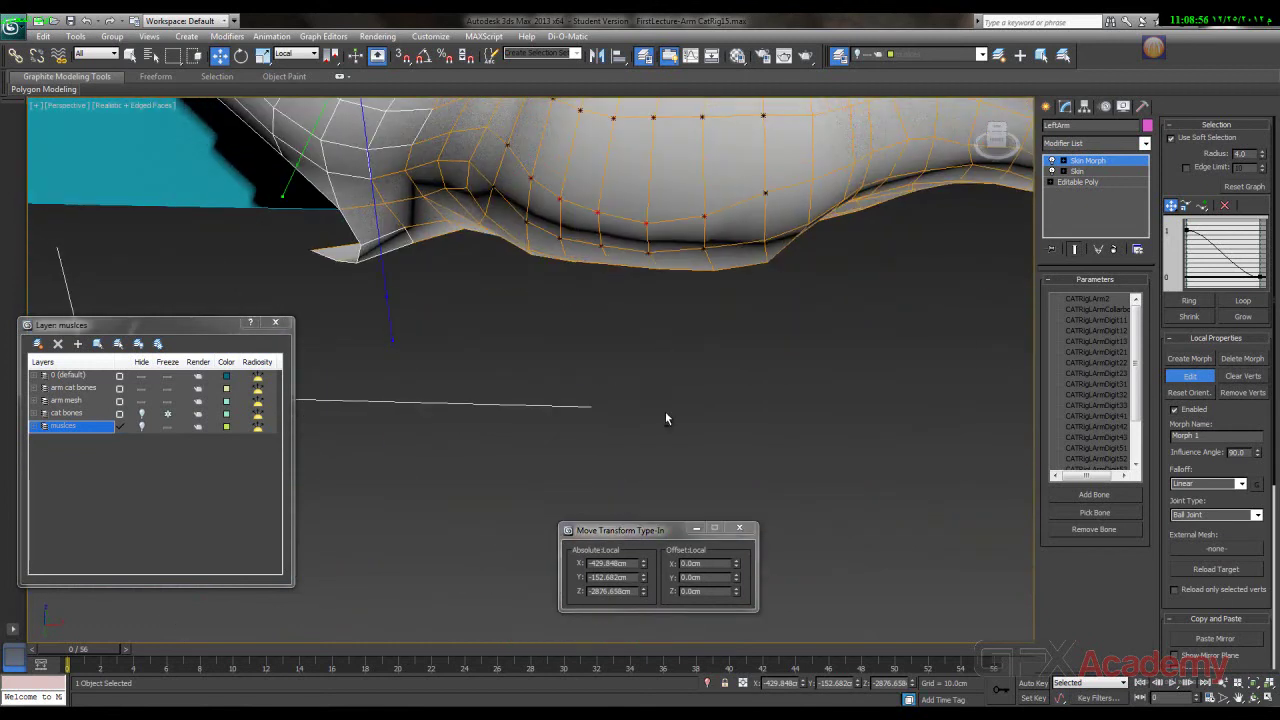
left_click_drag(645, 592, 644, 550)
middle_click_drag(735, 305, 677, 180, "alt")
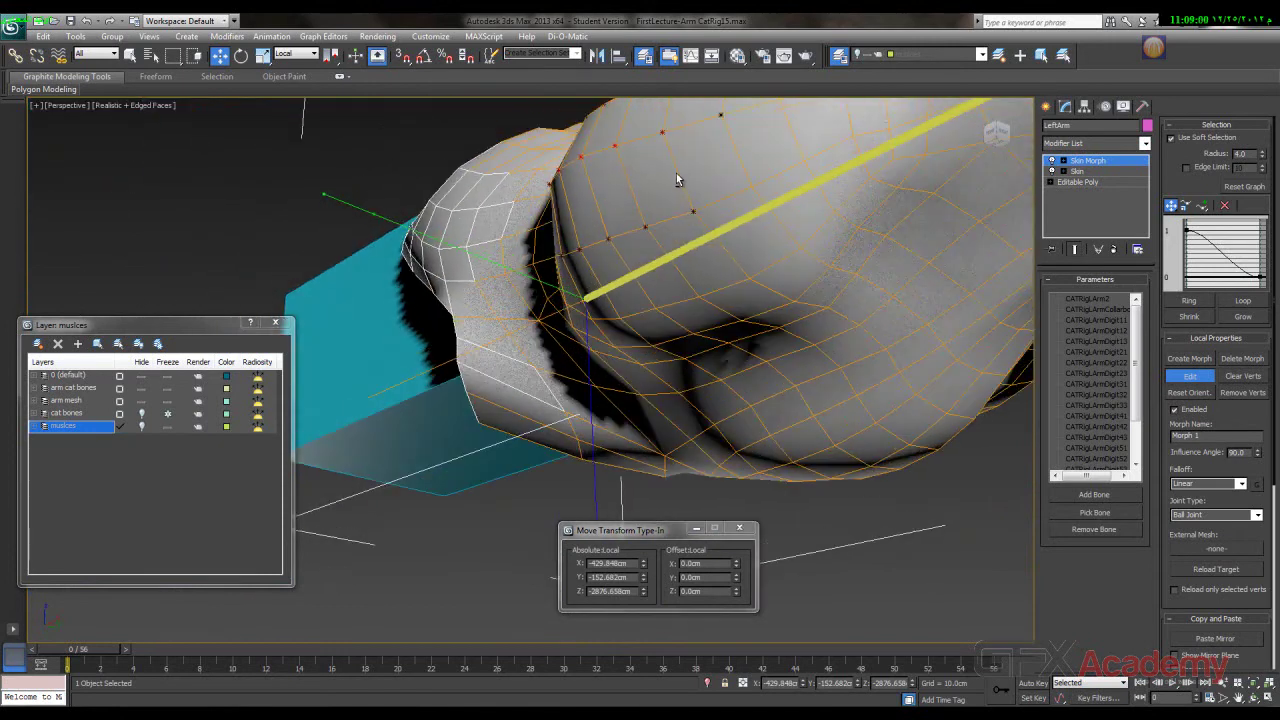
left_click_drag(644, 580, 646, 551)
middle_click_drag(643, 312, 714, 214, "alt")
- Select single vertices towards the elbow end and at the shoulder end of the biceps and lower each along local Y
left_click(774, 150)
left_click_drag(645, 579, 646, 562)
right_click(646, 562)
left_click(865, 201)
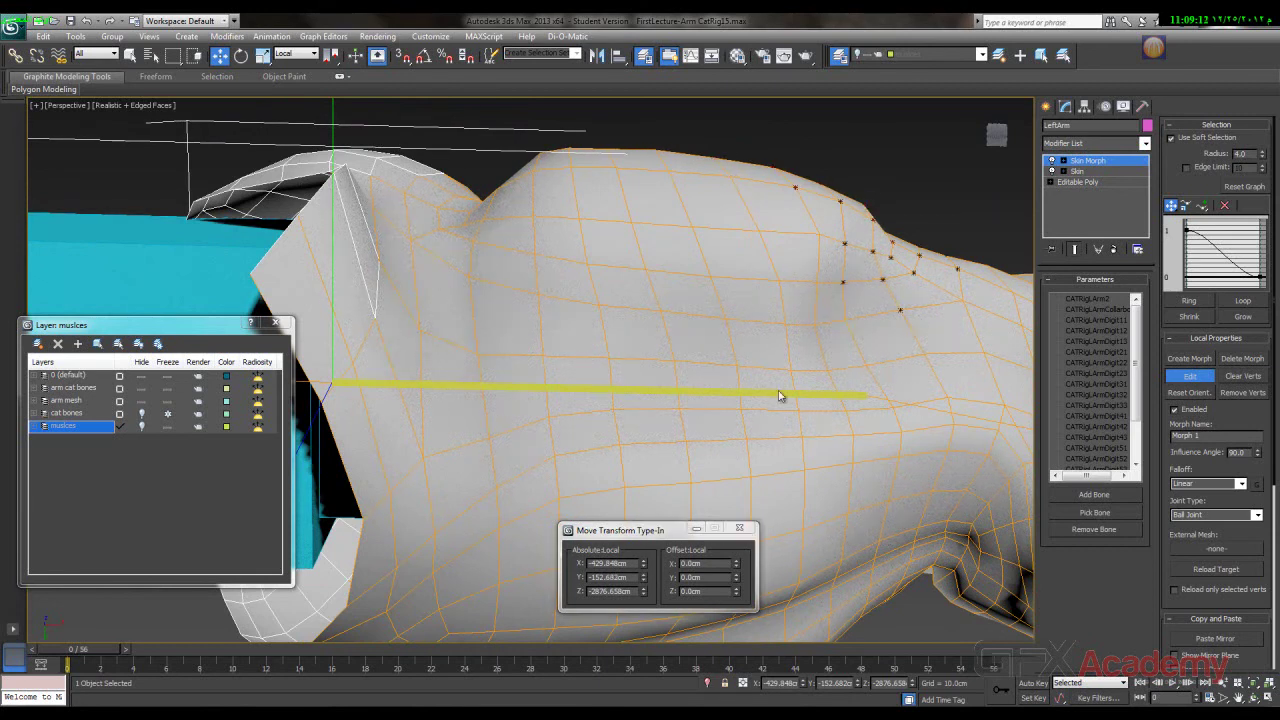
left_click_drag(645, 581, 645, 565)
left_click(542, 152)
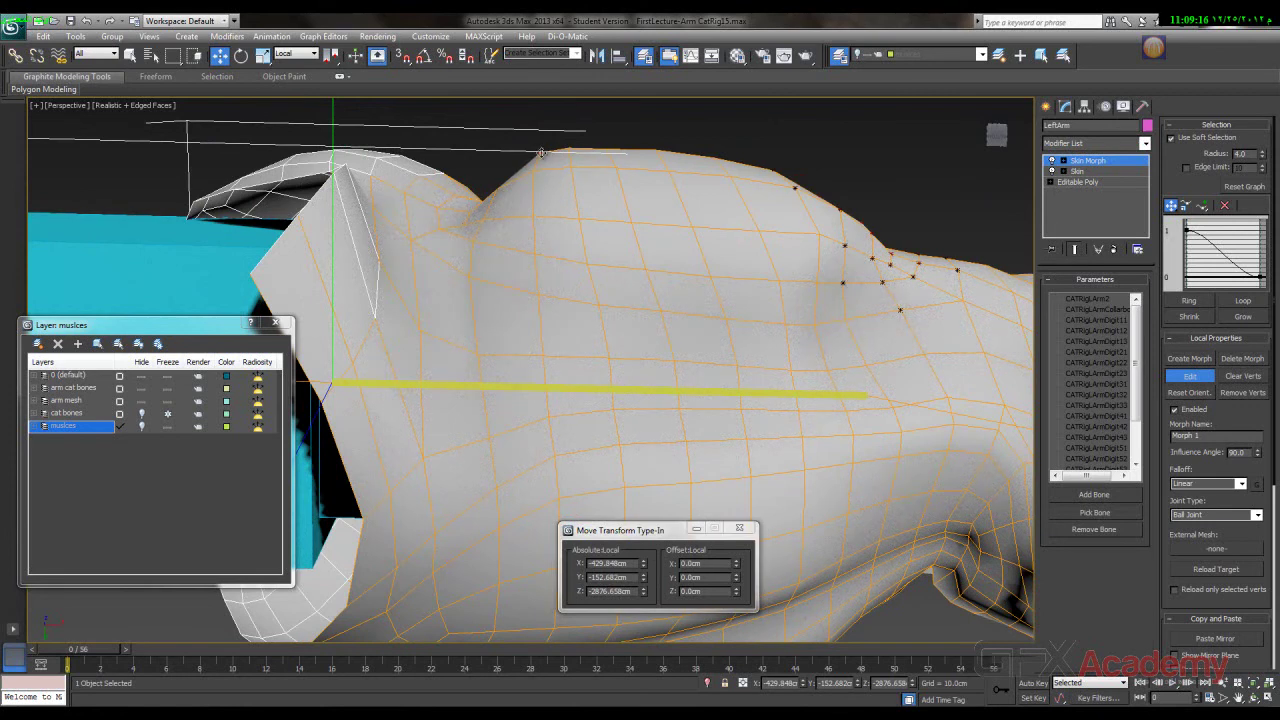
left_click_drag(645, 583, 645, 557)
right_click(645, 560)
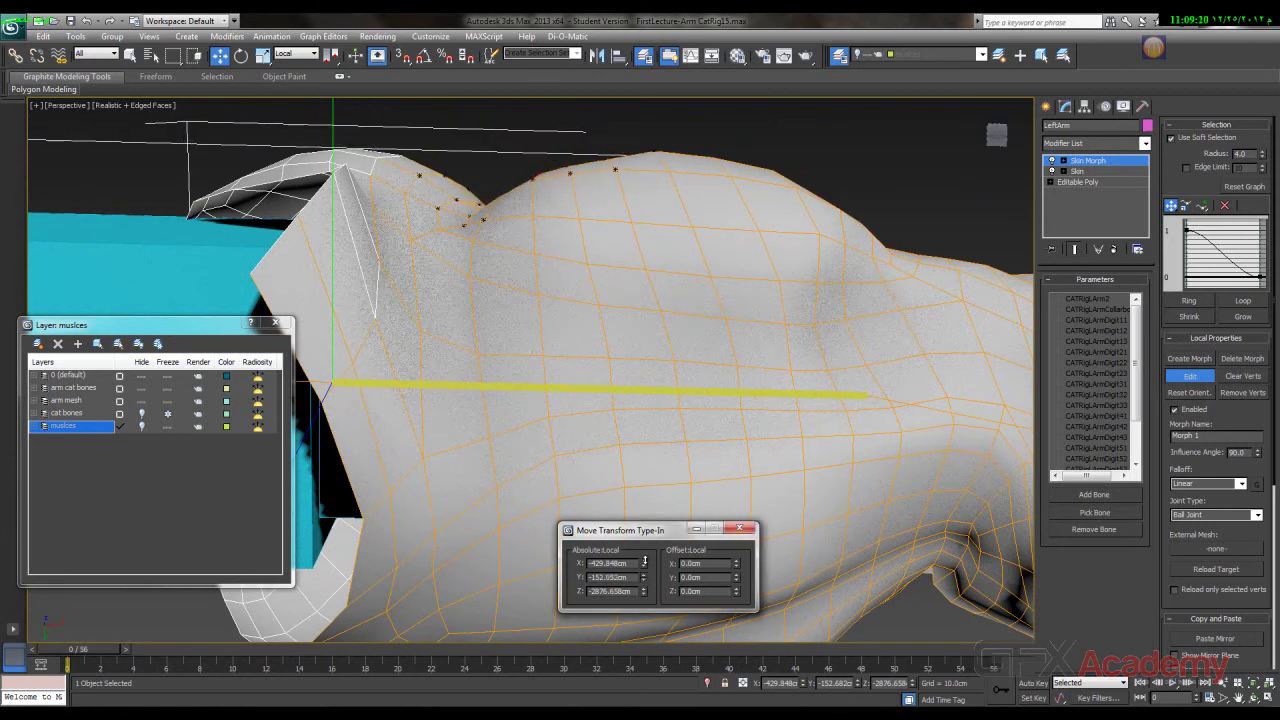
- Select a row of vertices across the top of the biceps and lower them slightly along local Y
middle_click_drag(718, 218, 717, 363, "alt")
left_click(608, 221, "ctrl")
left_click(657, 232, "ctrl")
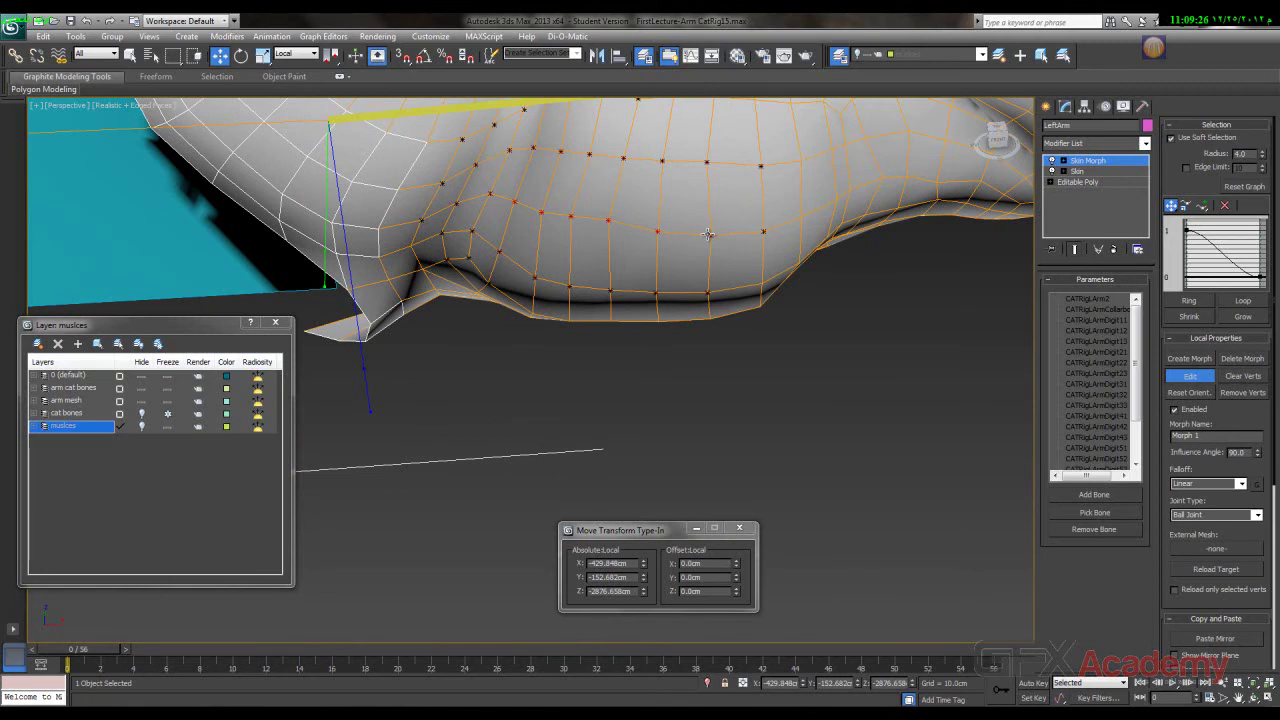
left_click(711, 236, "ctrl")
middle_click_drag(758, 268, 735, 174, "alt")
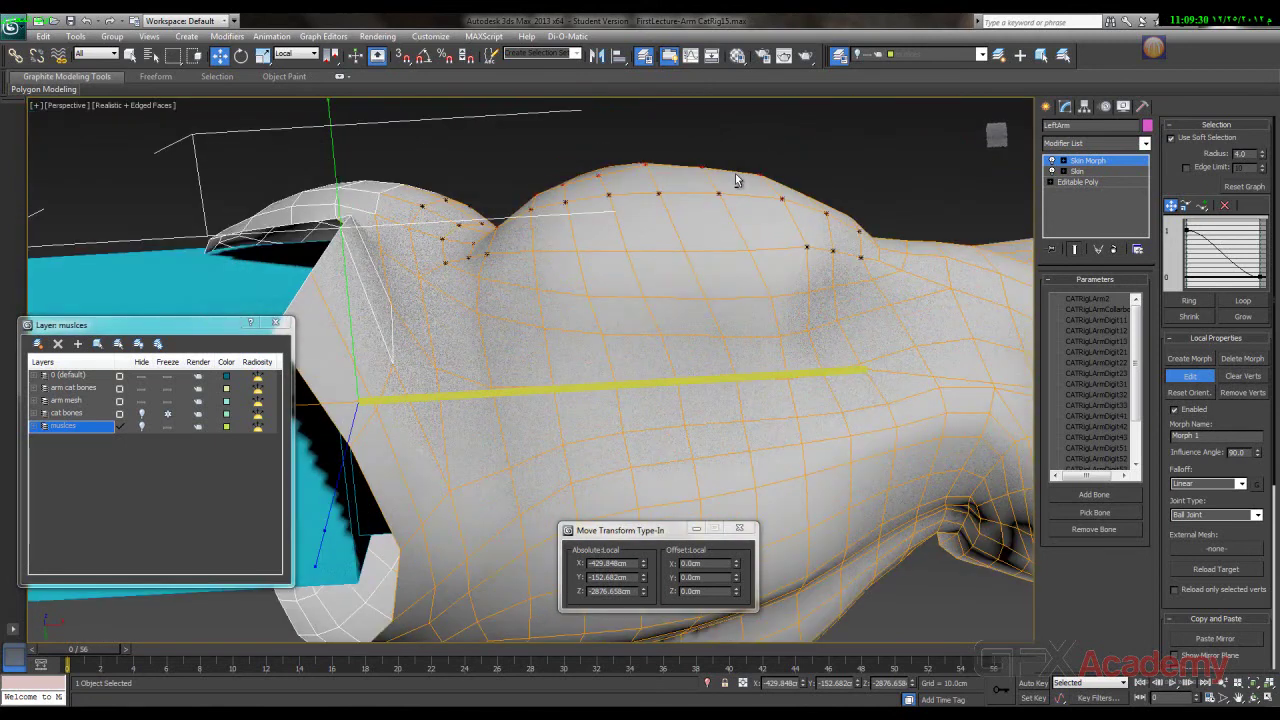
left_click_drag(644, 580, 644, 564)
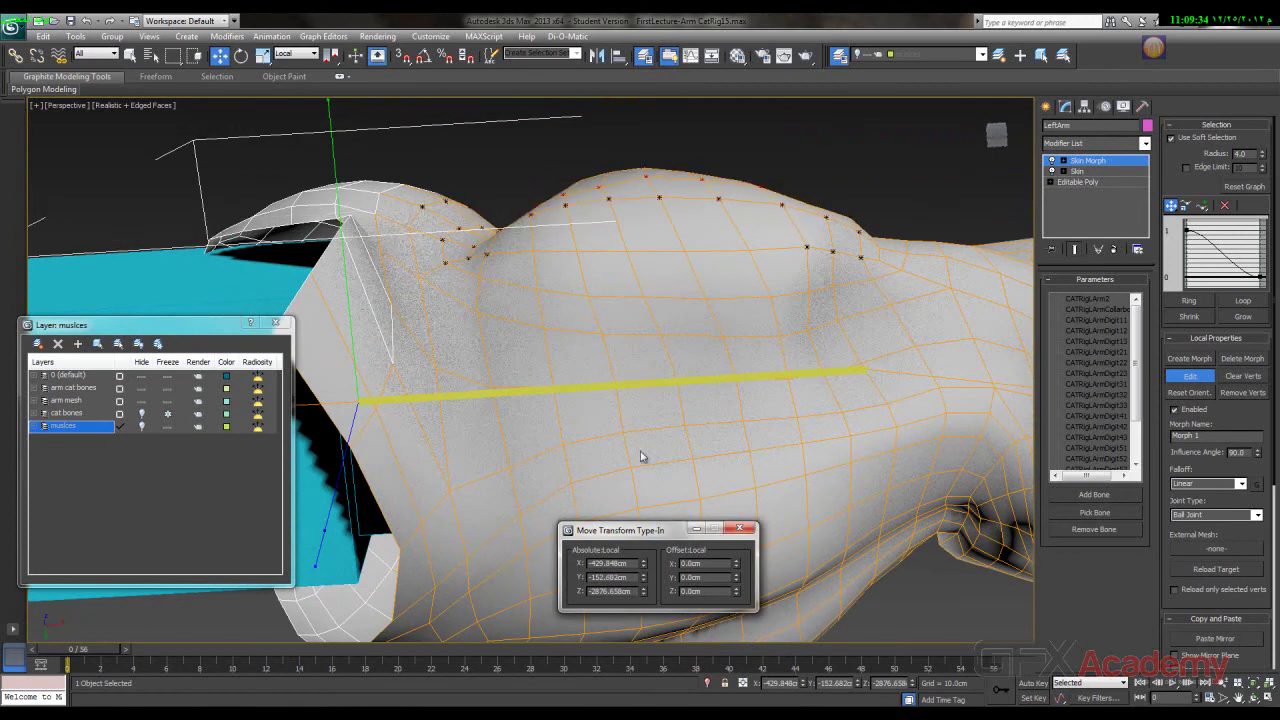
- Review the flattened biceps, close the Move Transform Type-In and finish editing Morph 1
middle_click_drag(689, 251, 715, 300, "alt")
scroll(699, 255, "down", 6)
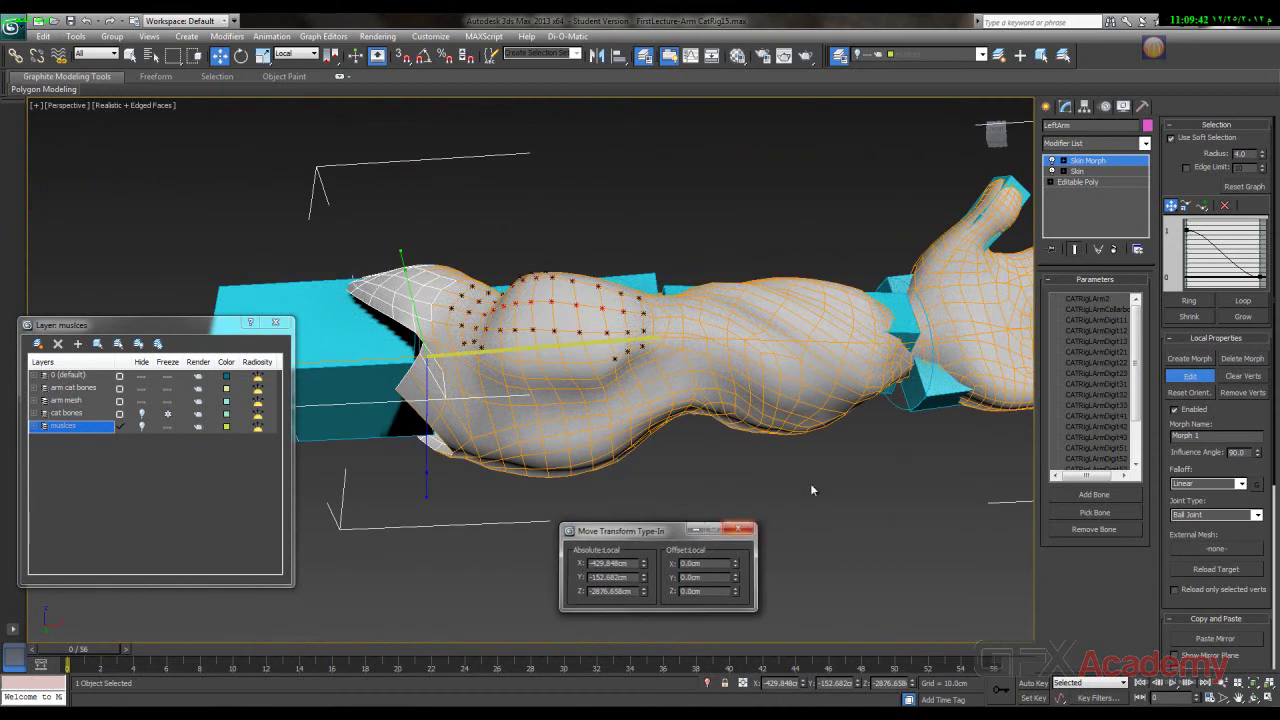
left_click(749, 530)
left_click(1180, 375)
- Scrub the timeline to frame 21 to check the flexed biceps and bring it back to frame 3
left_click_drag(103, 653, 425, 642)
middle_click_drag(480, 470, 566, 514, "alt")
middle_click_drag(555, 388, 480, 460, "alt")
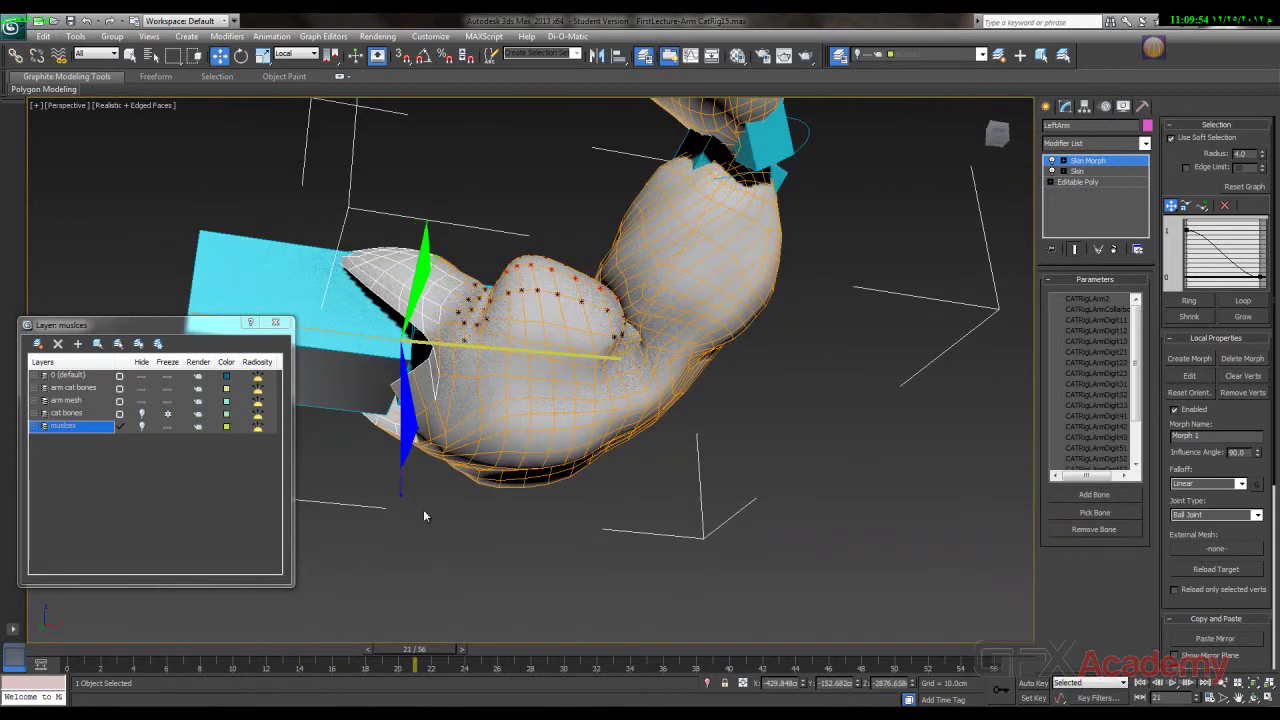
left_click_drag(404, 650, 127, 645)
- Examine the biceps and forearm shape of the nearly straight arm from several angles at frame 3
middle_click_drag(565, 396, 541, 393, "alt")
middle_click_drag(514, 325, 525, 424, "alt")
middle_click_drag(538, 319, 559, 418, "alt")
middle_click_drag(538, 315, 568, 193, "alt")
middle_click_drag(628, 338, 606, 311)
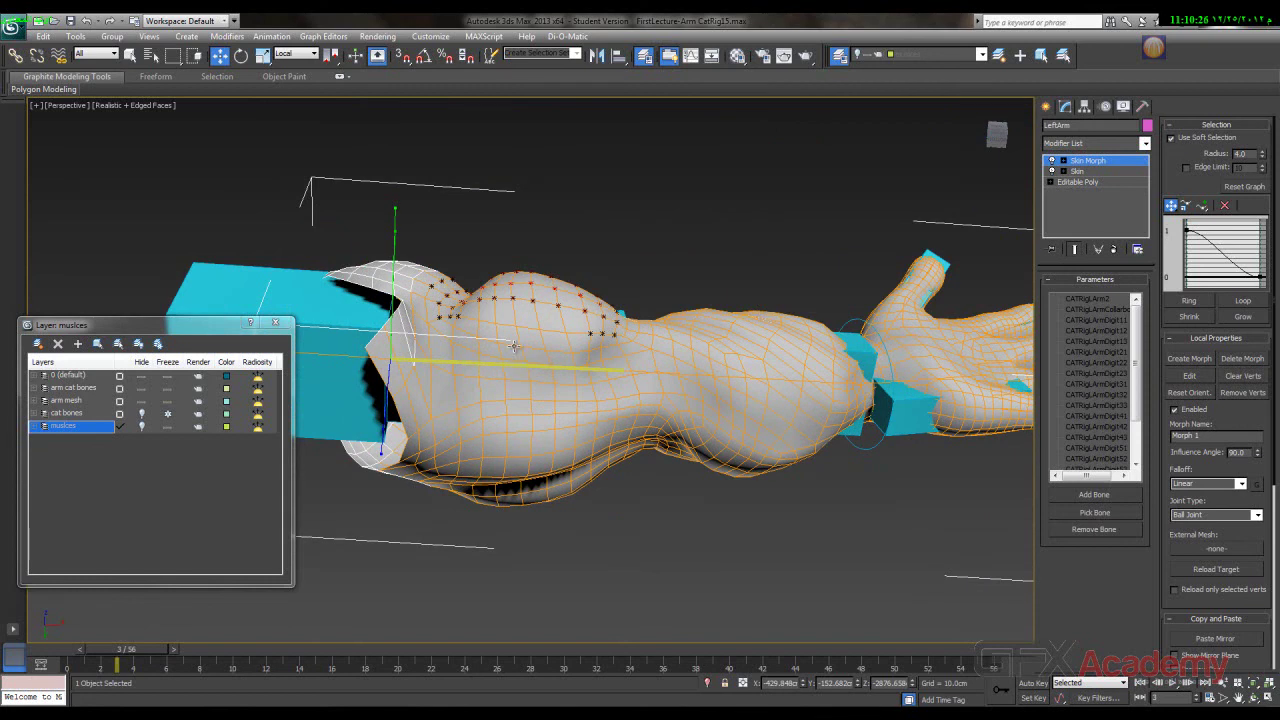
middle_click_drag(518, 345, 485, 316)
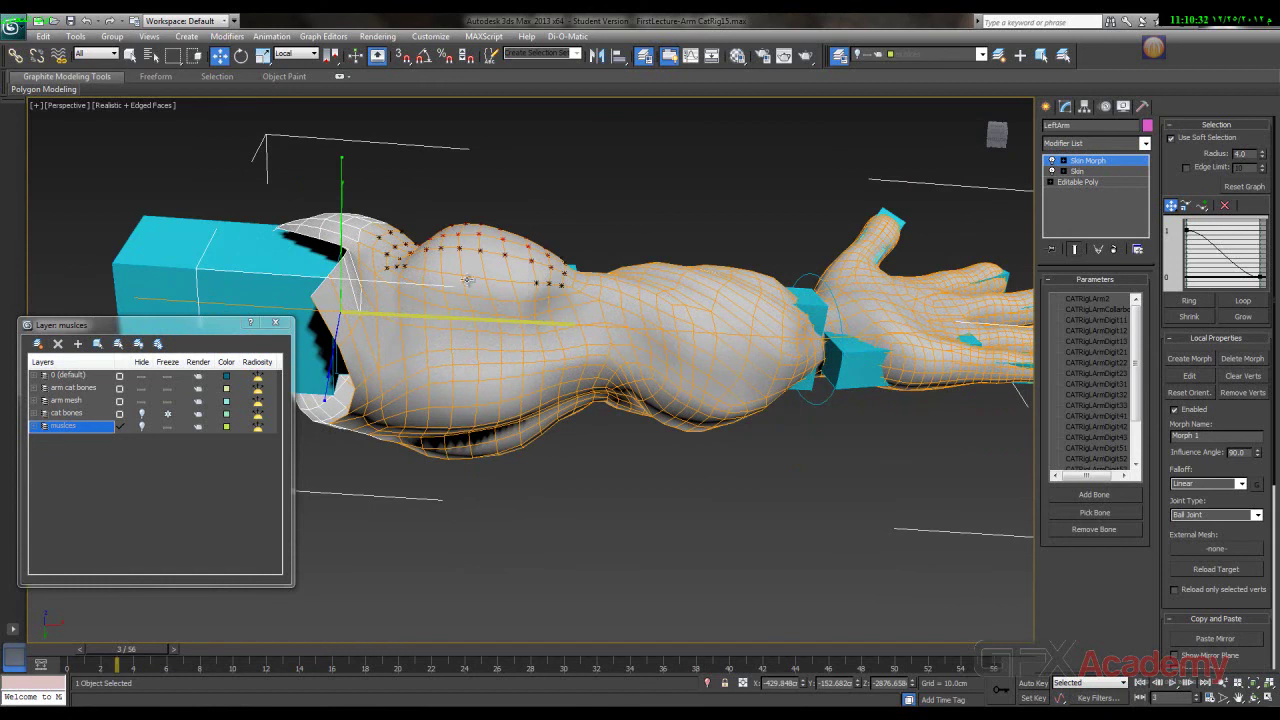
middle_click_drag(528, 315, 530, 353)
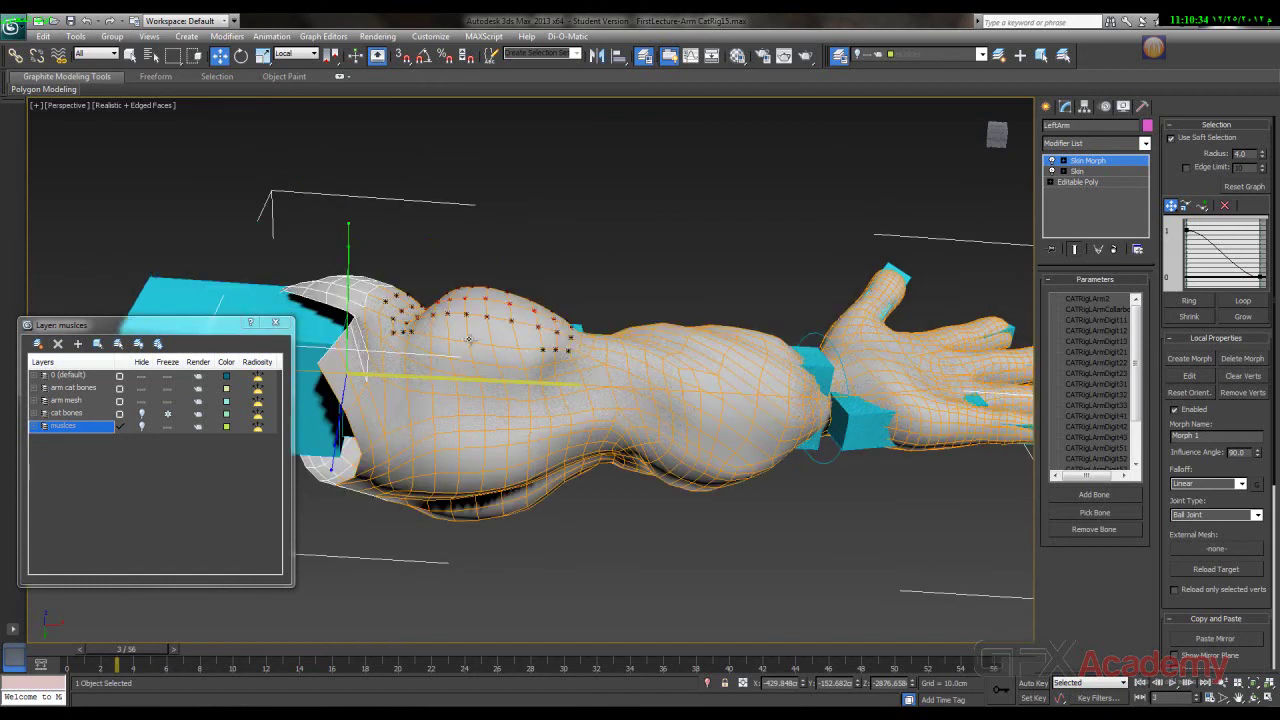
middle_click_drag(538, 302, 565, 338, "alt")
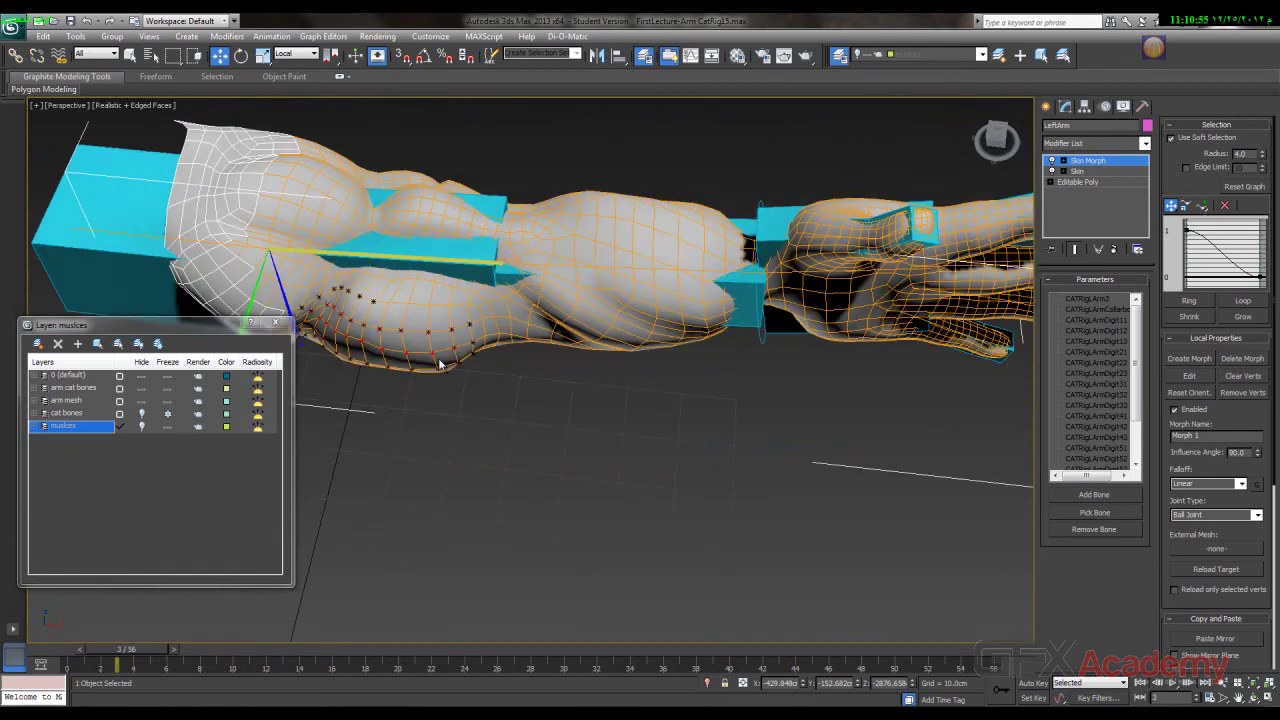